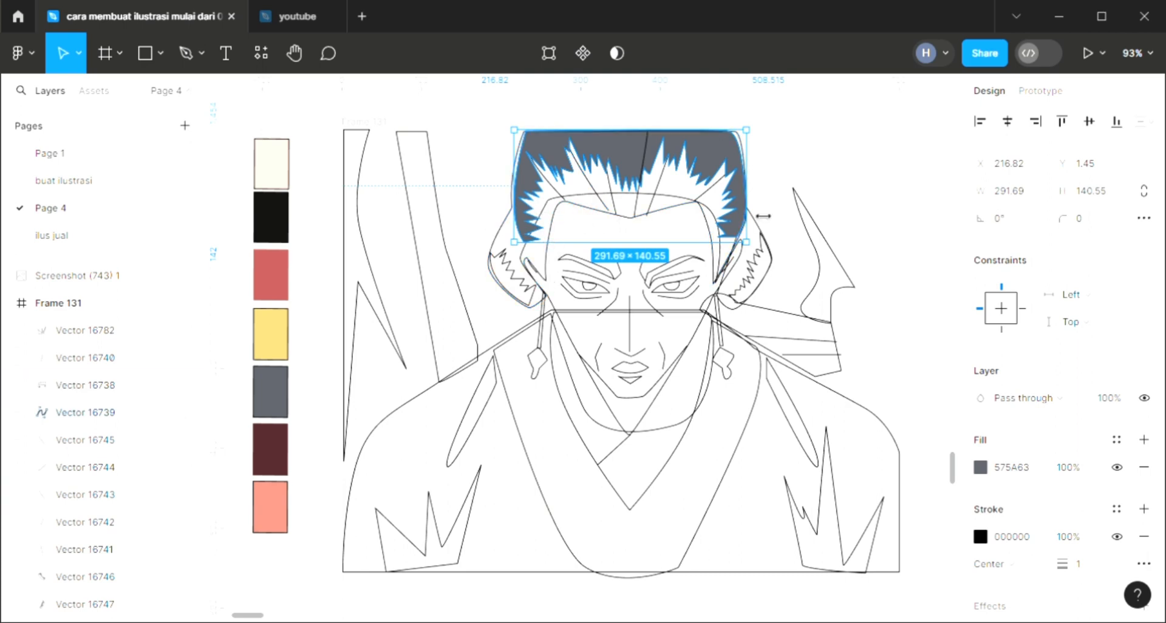
# Fill the jagged highlight on the left hair bun with grey 575A63 sampled from the top hair highlight
pyautogui.click(807, 175)
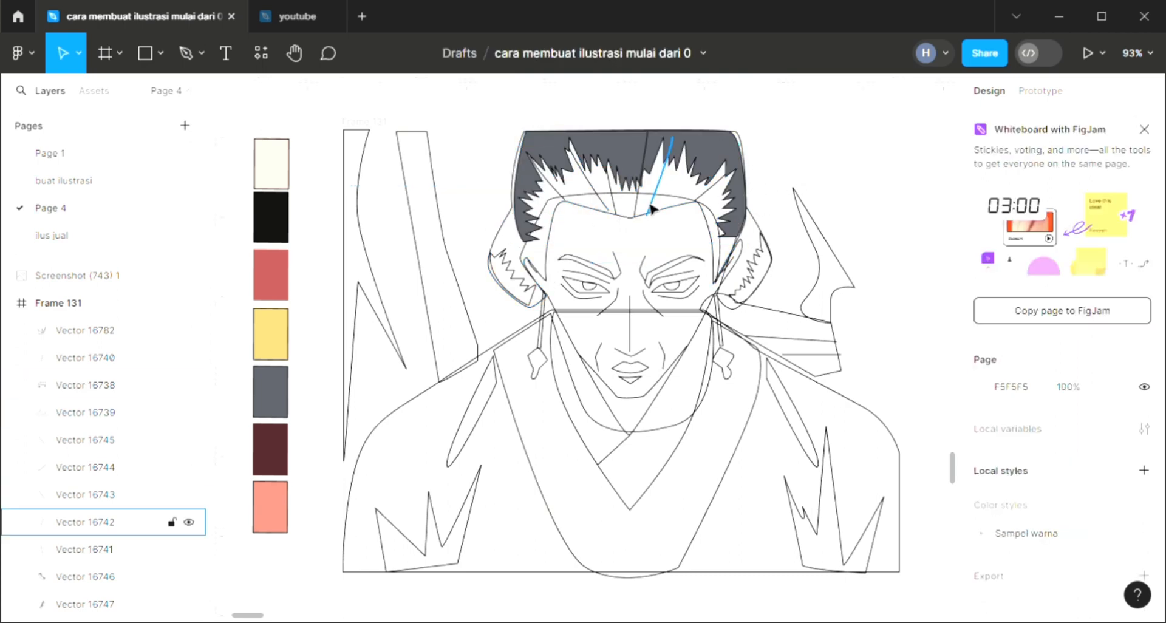
pyautogui.click(538, 293)
pyautogui.click(1142, 439)
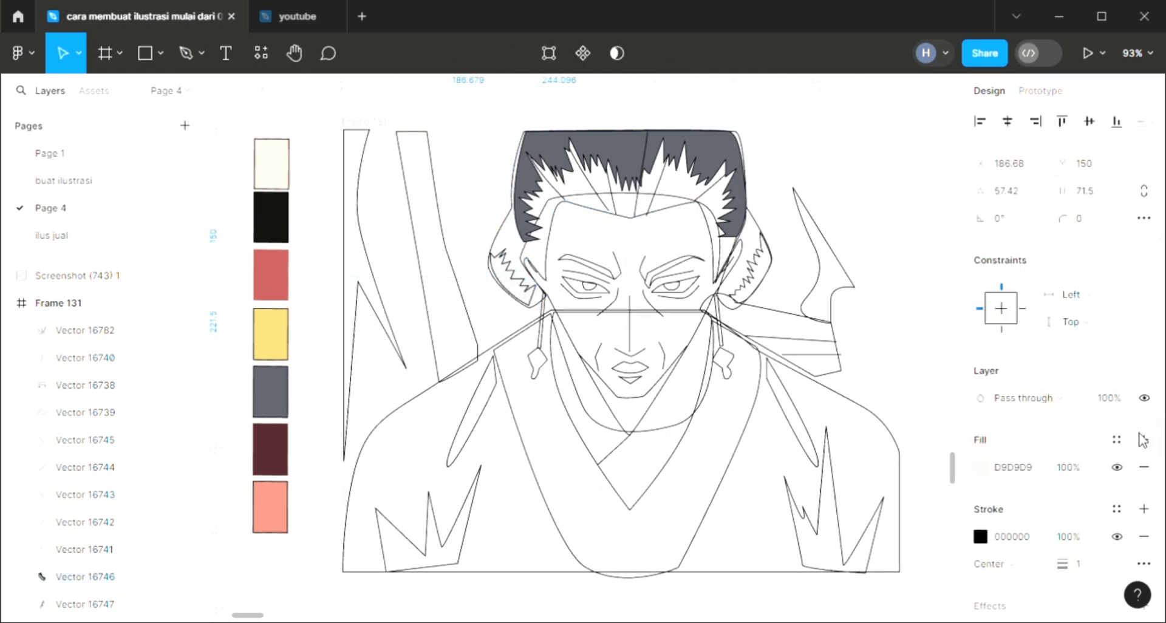
pyautogui.press('i')
pyautogui.click(738, 207)
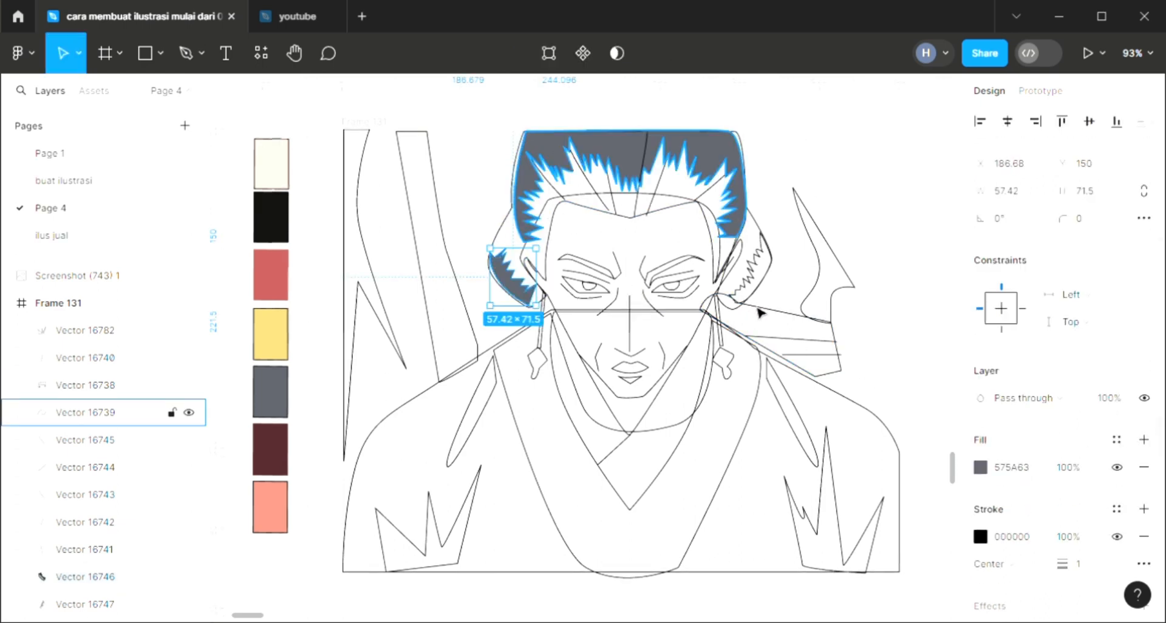
# Fill the jagged highlight on the right hair bun with the same grey 575A63
pyautogui.click(752, 298)
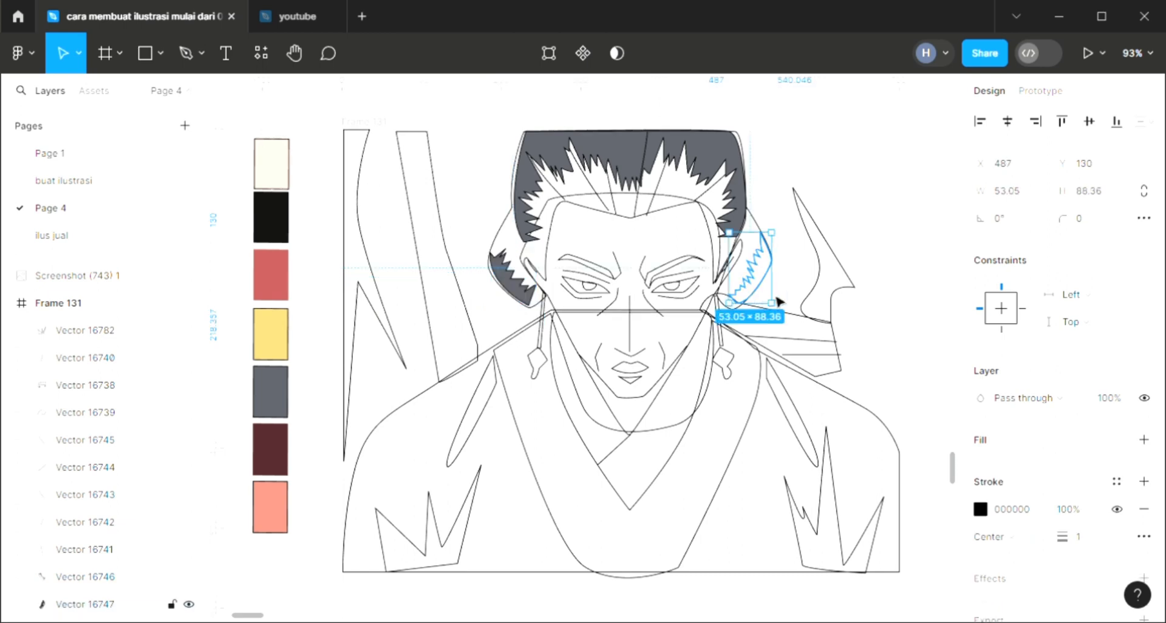
pyautogui.click(1144, 439)
pyautogui.press('i')
pyautogui.click(744, 190)
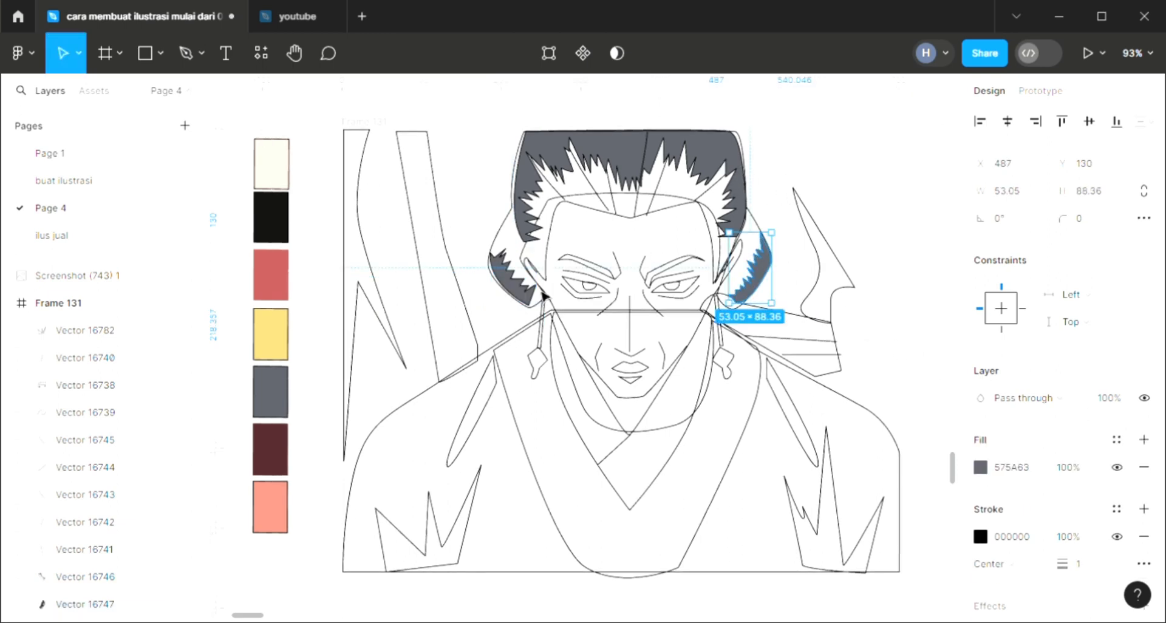
pyautogui.press('Escape')
# Fill the main hair shape with the palette's black 111111 and send it to the back, behind the grey highlights
pyautogui.click(501, 245)
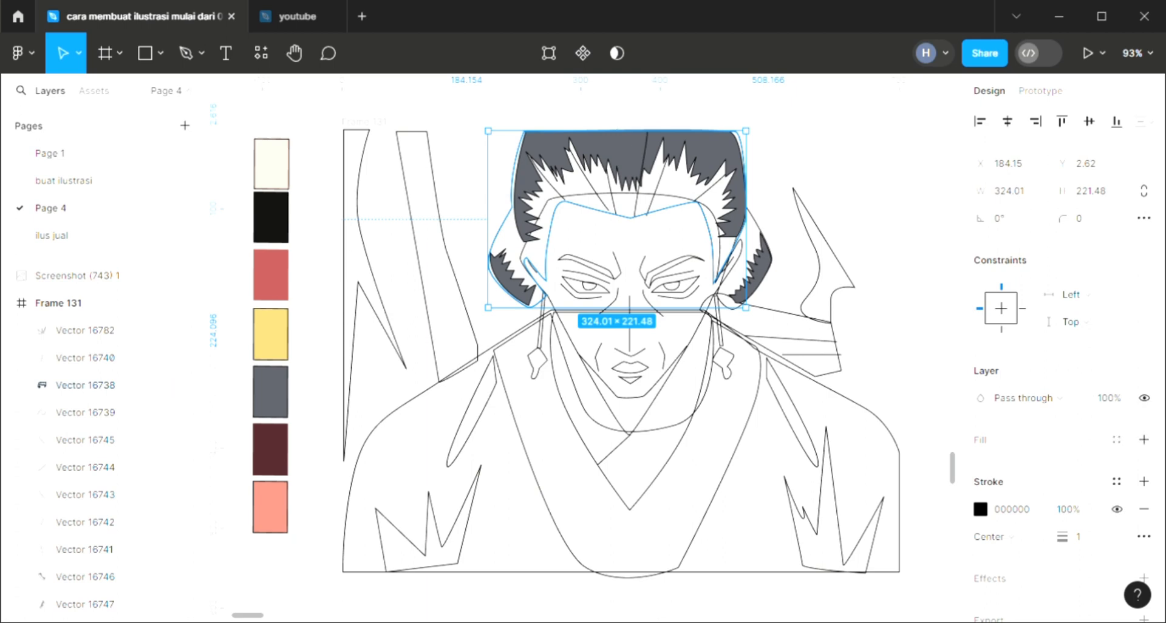
pyautogui.click(1145, 440)
pyautogui.press('i')
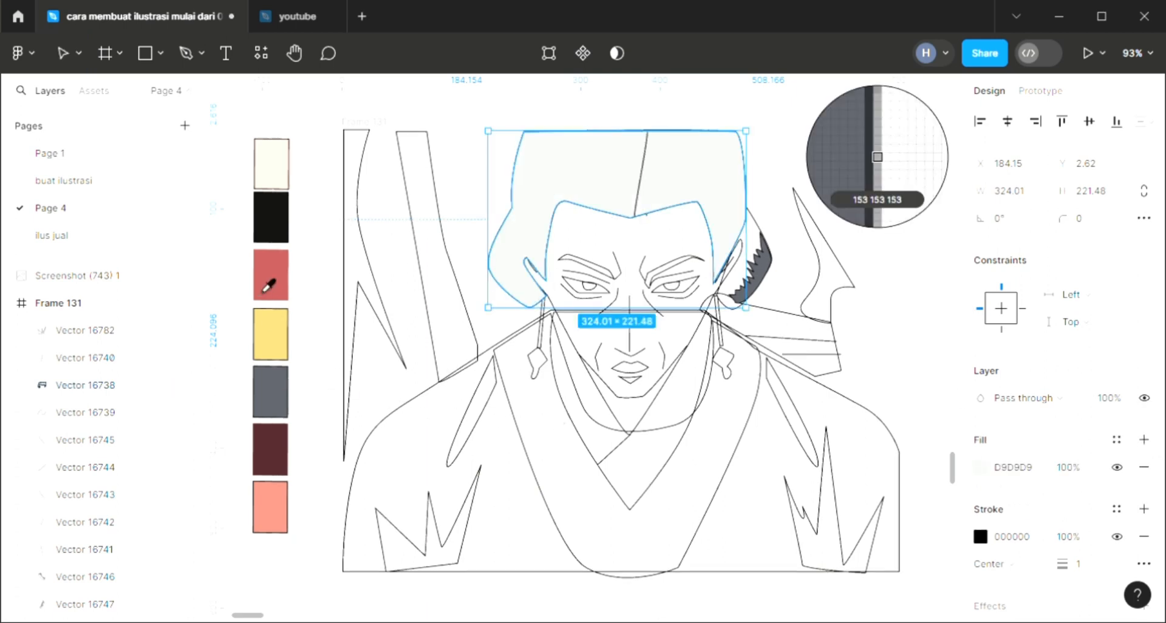
pyautogui.click(285, 237)
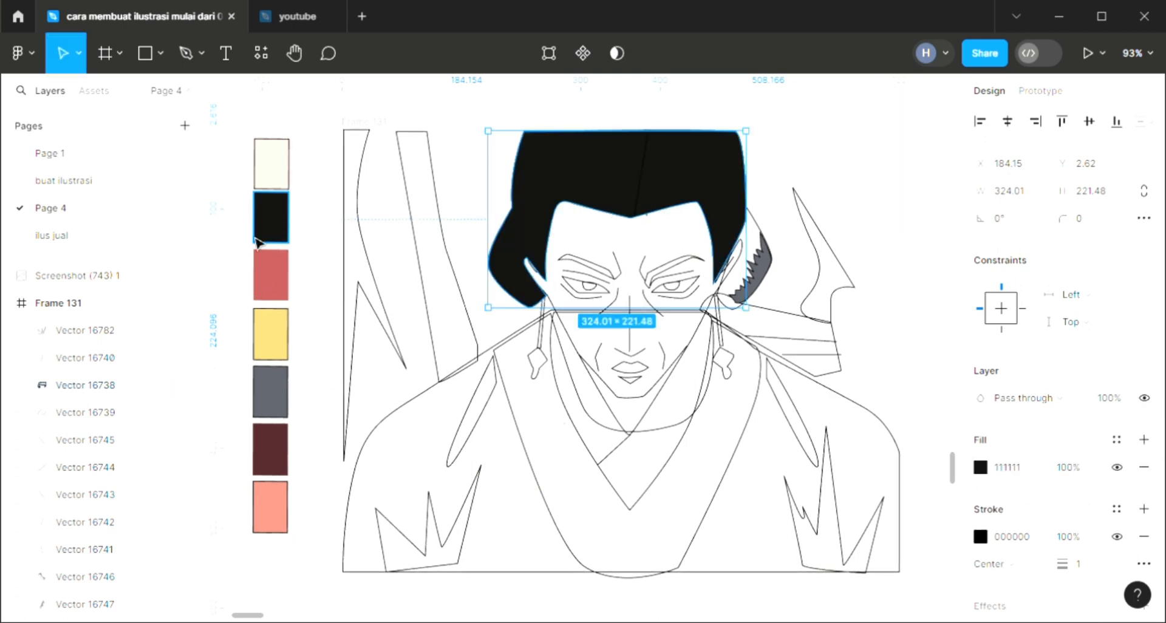
pyautogui.press('[')
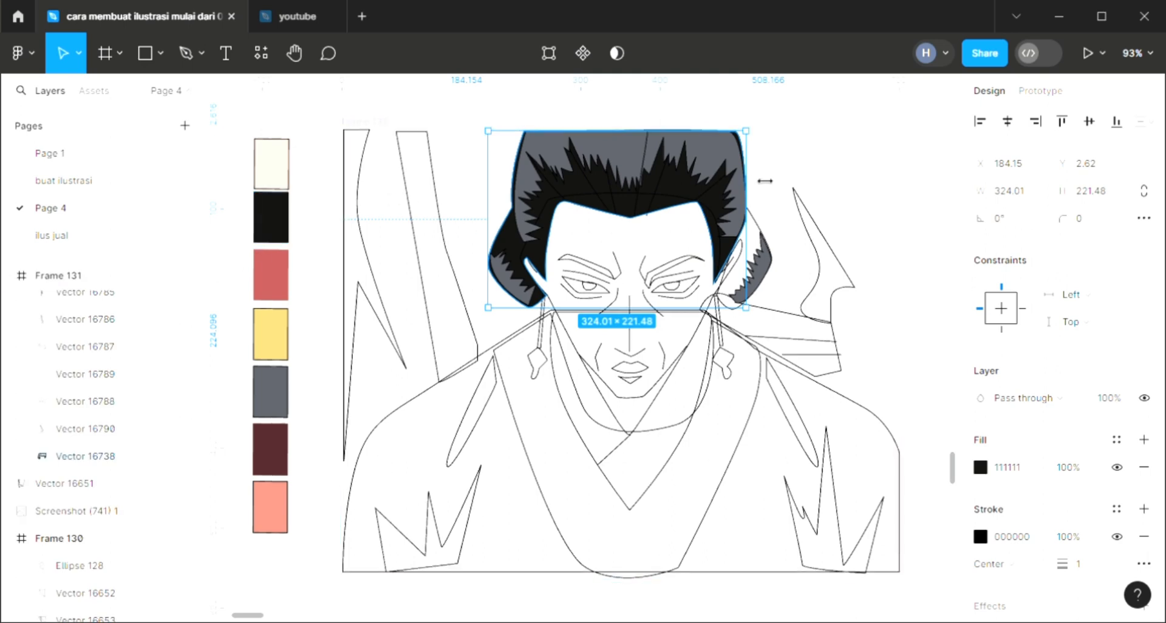
pyautogui.moveTo(747, 183); pyautogui.dragTo(757, 183)
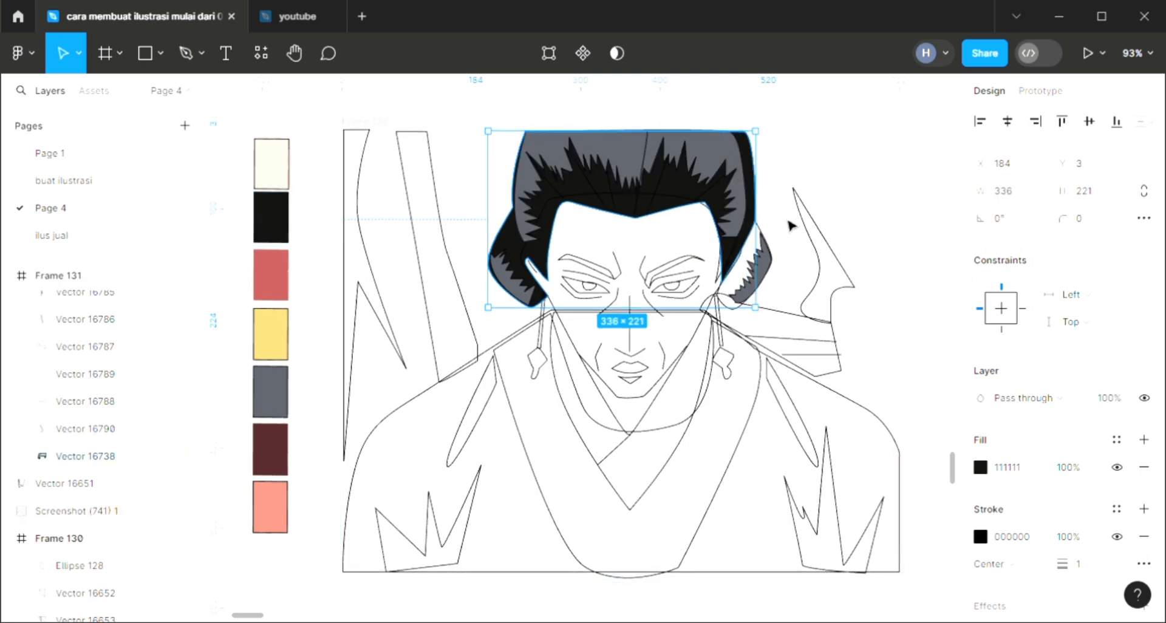
# Fill the right hair bun shape behind its grey highlight with black 111111 sampled from the main hair
pyautogui.click(814, 225)
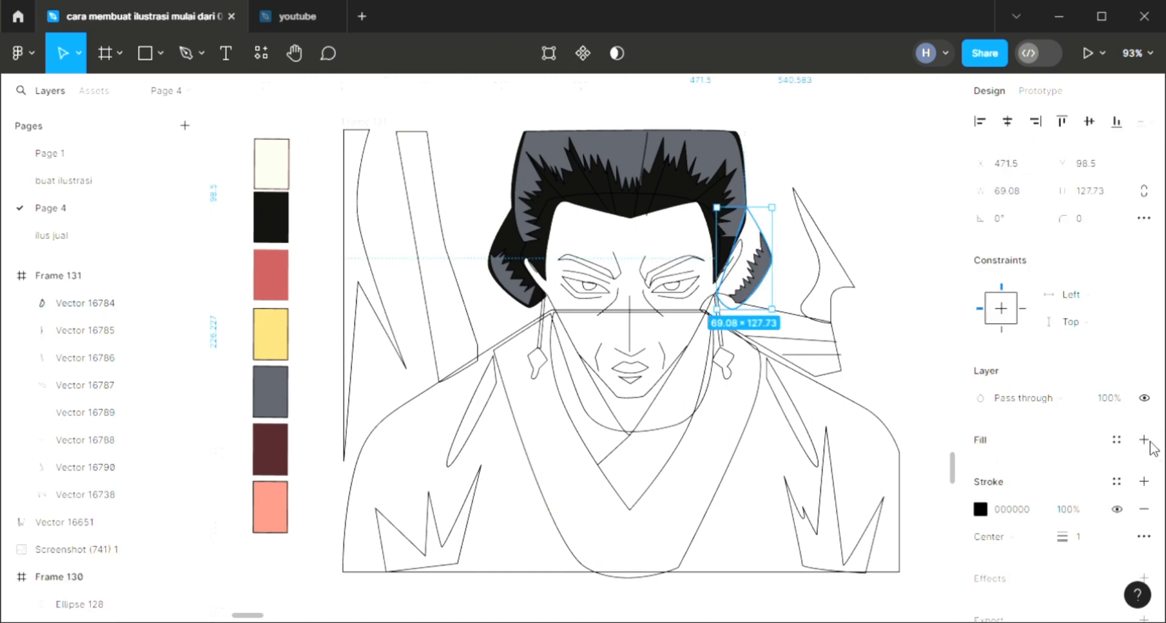
pyautogui.click(1145, 440)
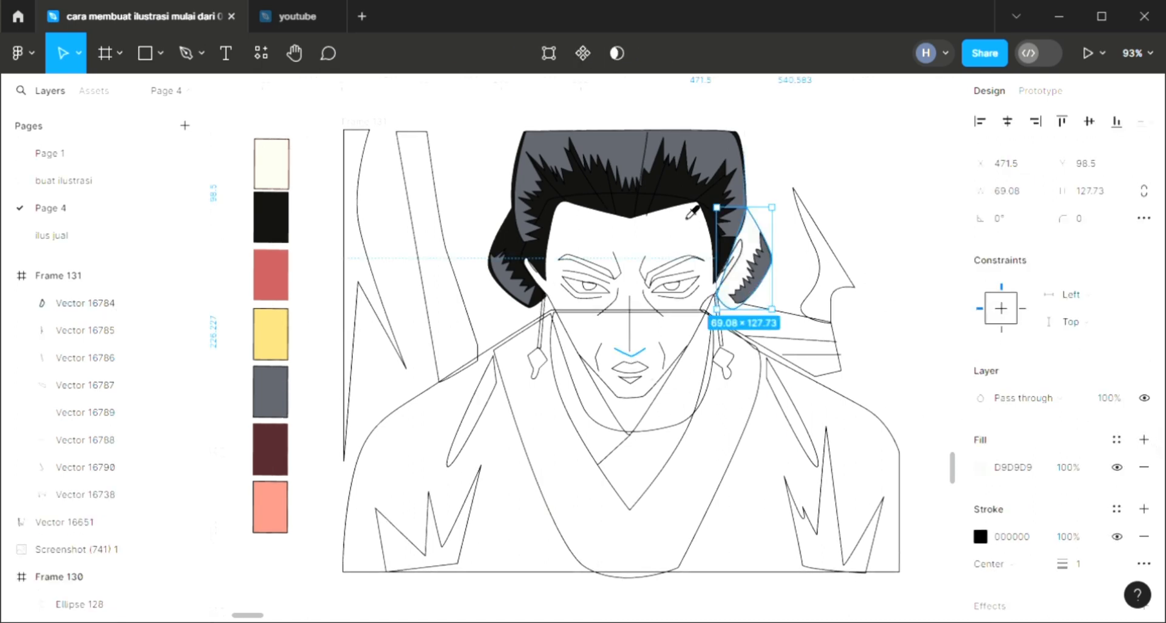
pyautogui.press('i')
pyautogui.click(681, 201)
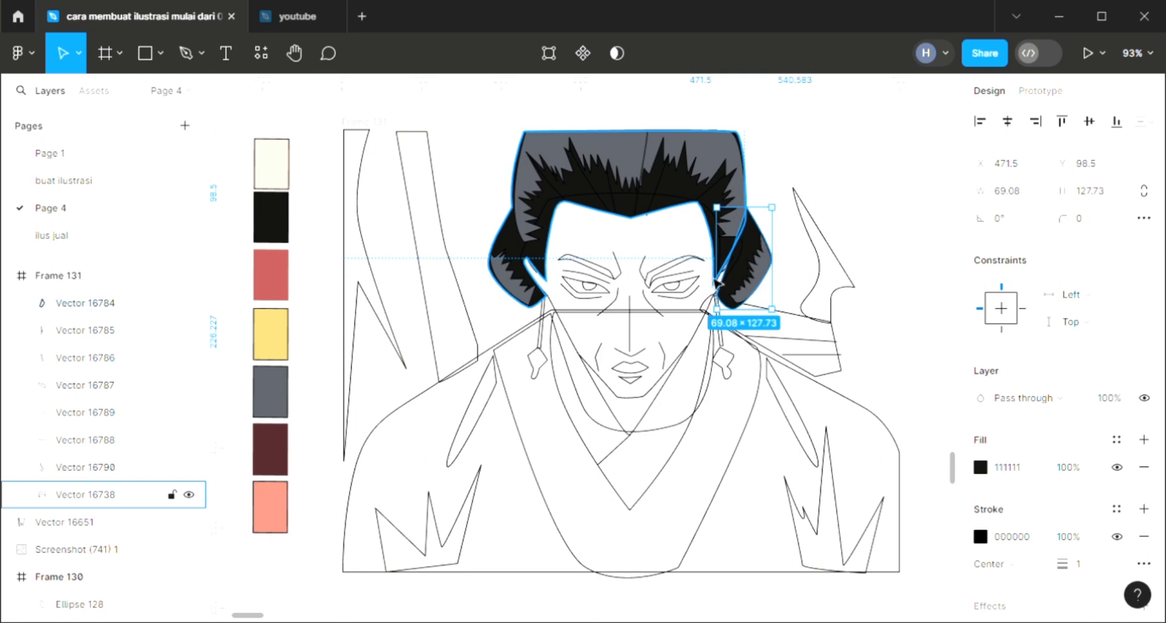
pyautogui.click(661, 377)
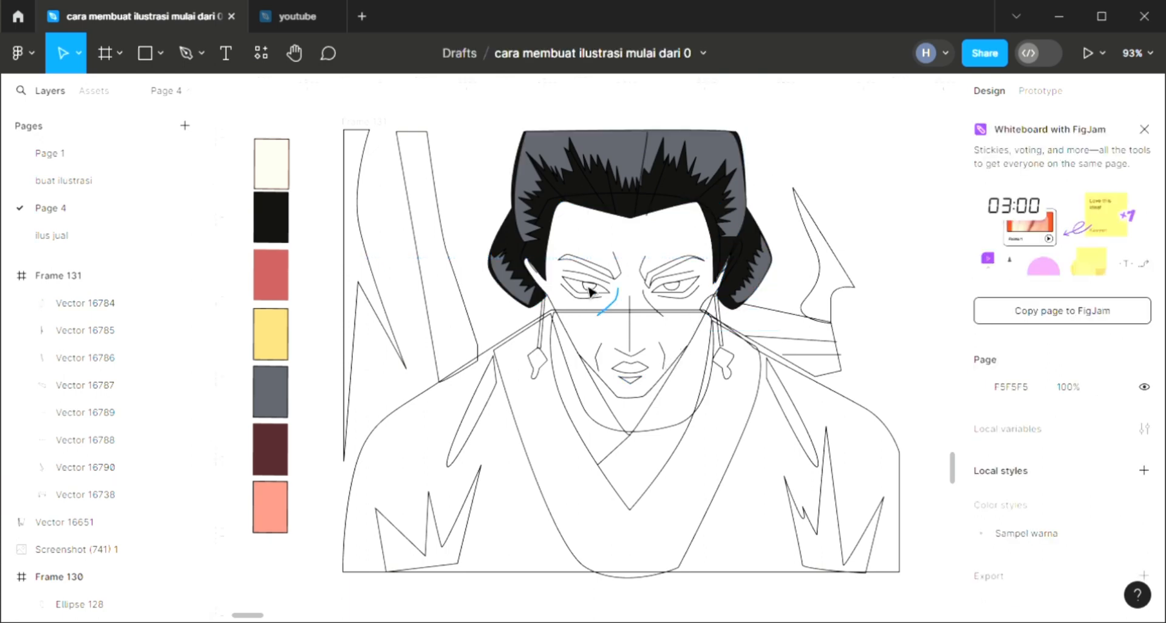
# Fill the right eyebrow with black 111111 sampled from the hair
pyautogui.scroll(2, 685, 267)
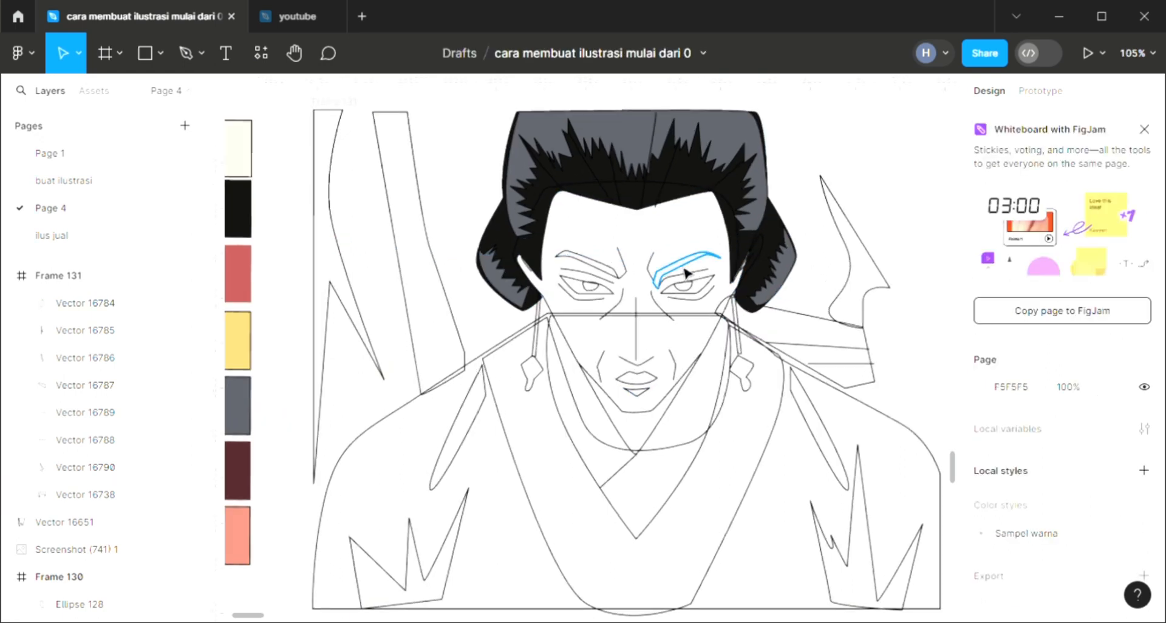
pyautogui.click(685, 271)
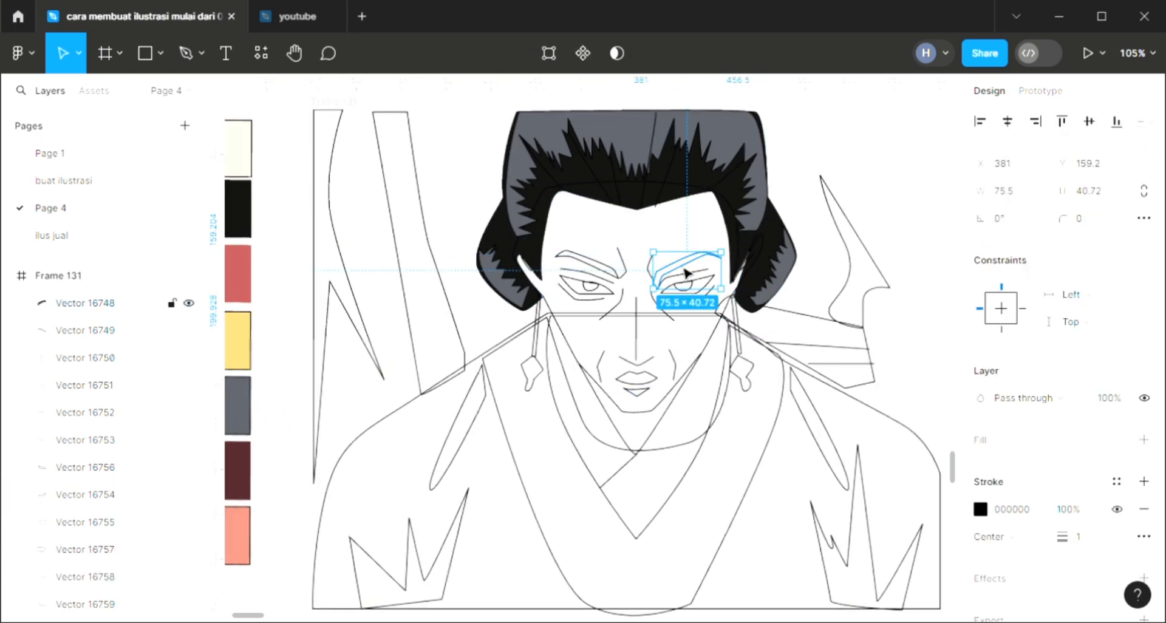
pyautogui.click(1145, 439)
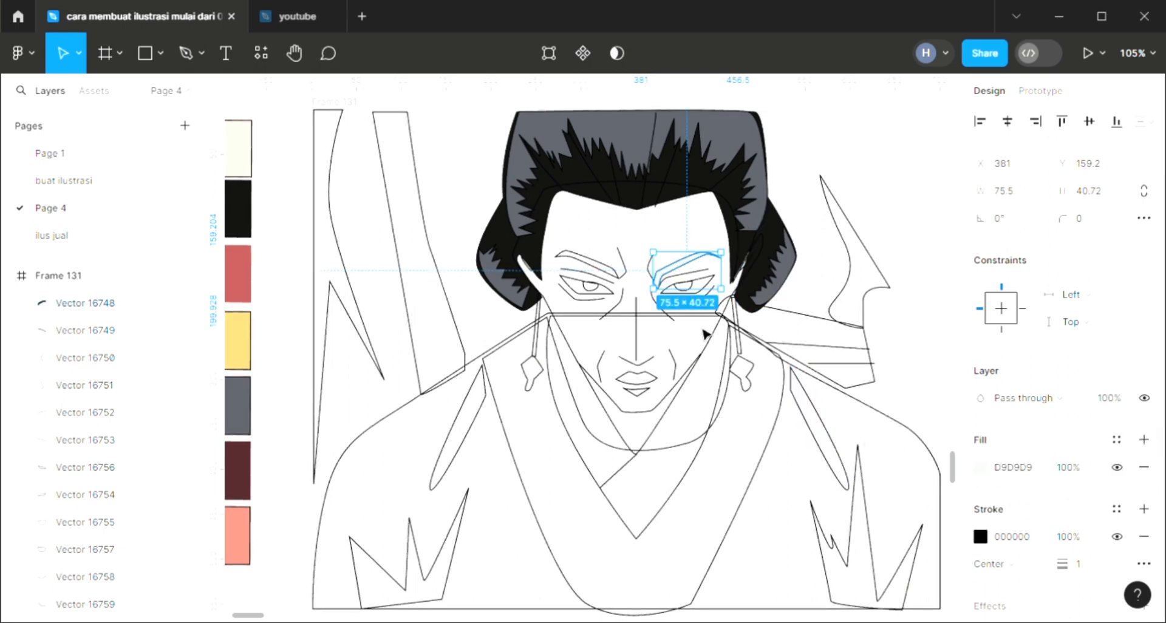
pyautogui.press('i')
pyautogui.click(687, 190)
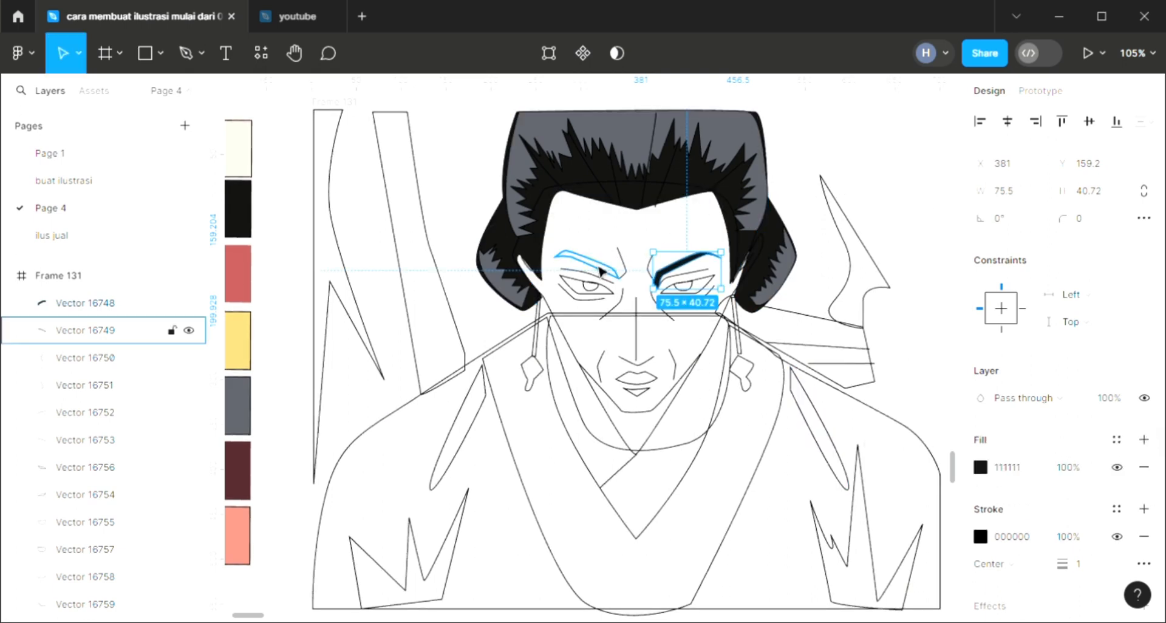
# Fill the left eyebrow with near-black 060606 sampled from the drawing
pyautogui.click(599, 271)
pyautogui.click(1145, 439)
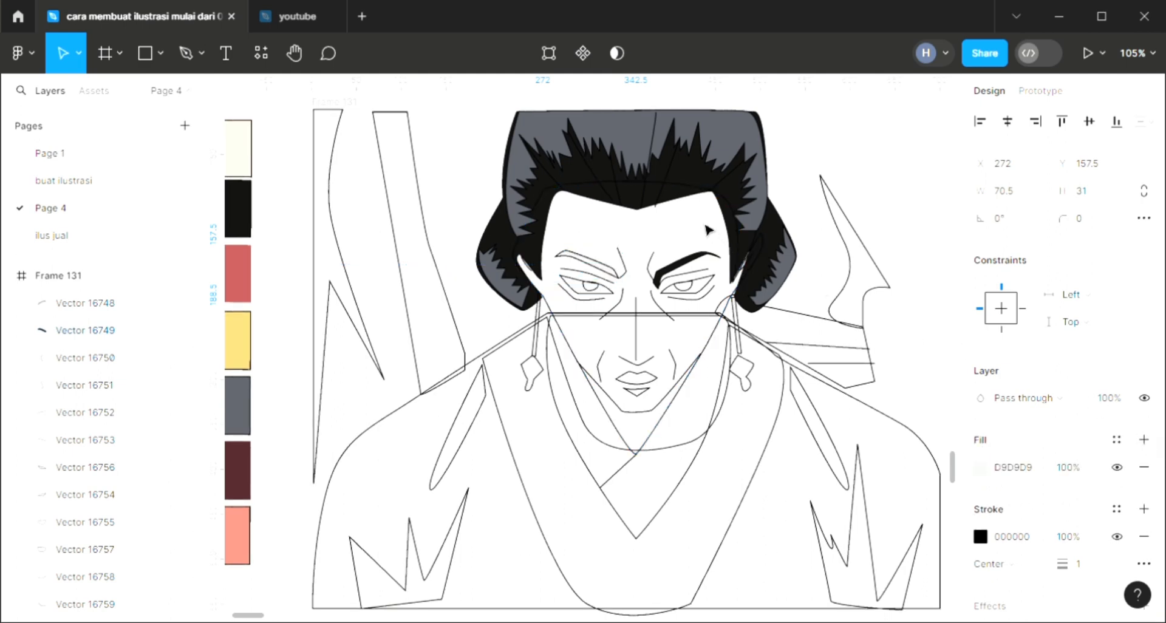
pyautogui.press('i')
pyautogui.click(688, 294)
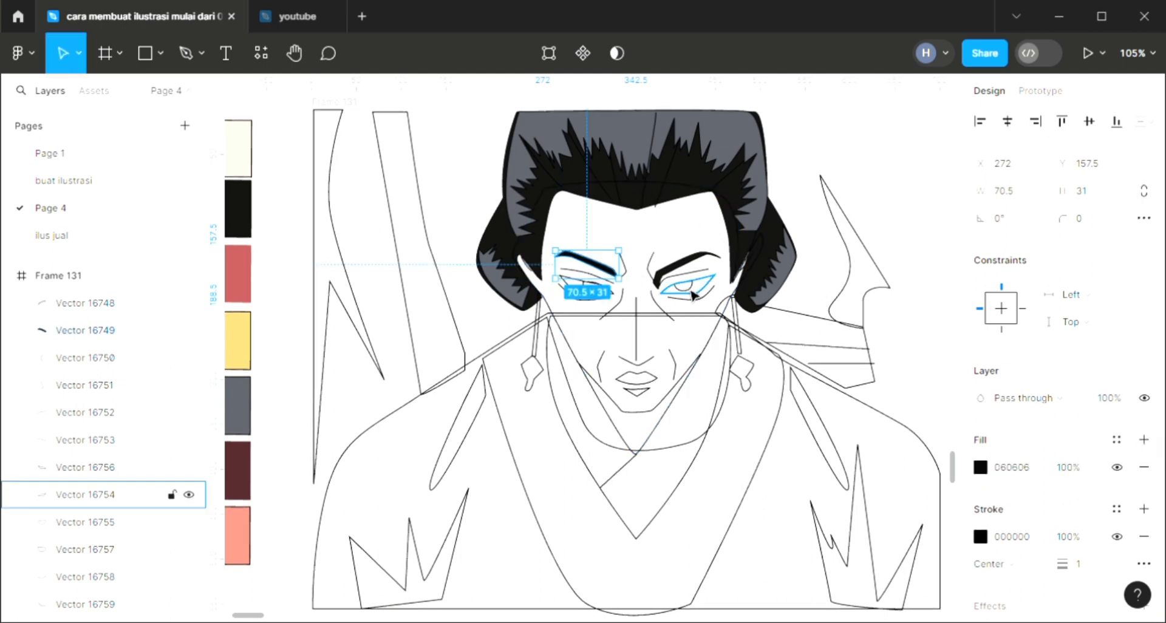
# Fill the right and left irises with grey 575A63 sampled from the hair highlight
pyautogui.click(684, 285)
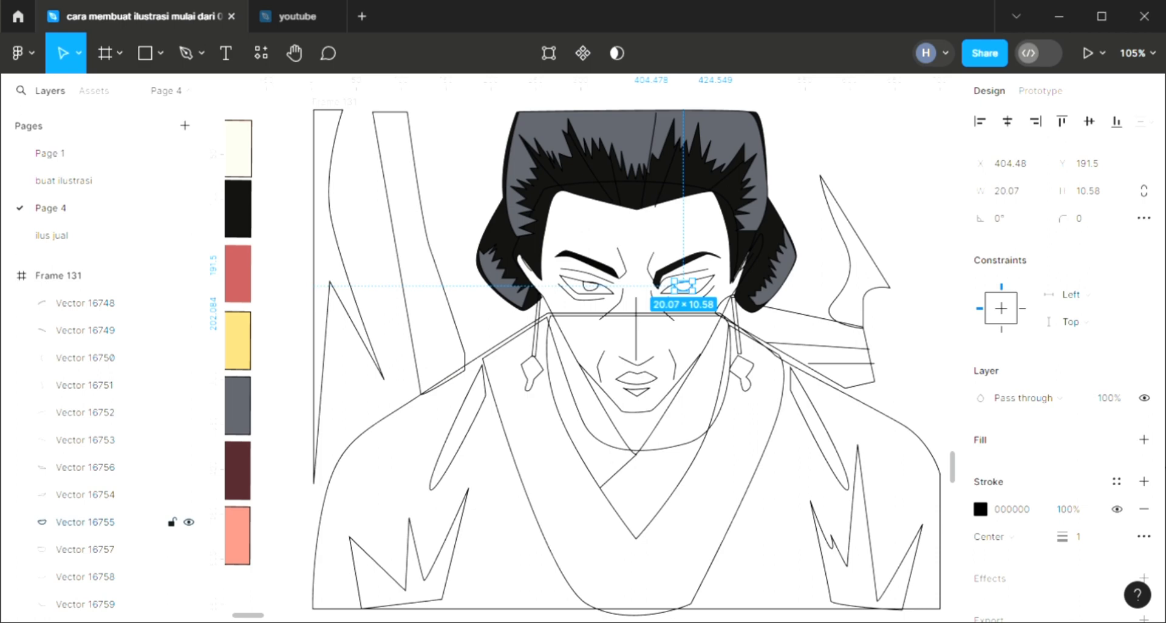
pyautogui.click(1145, 439)
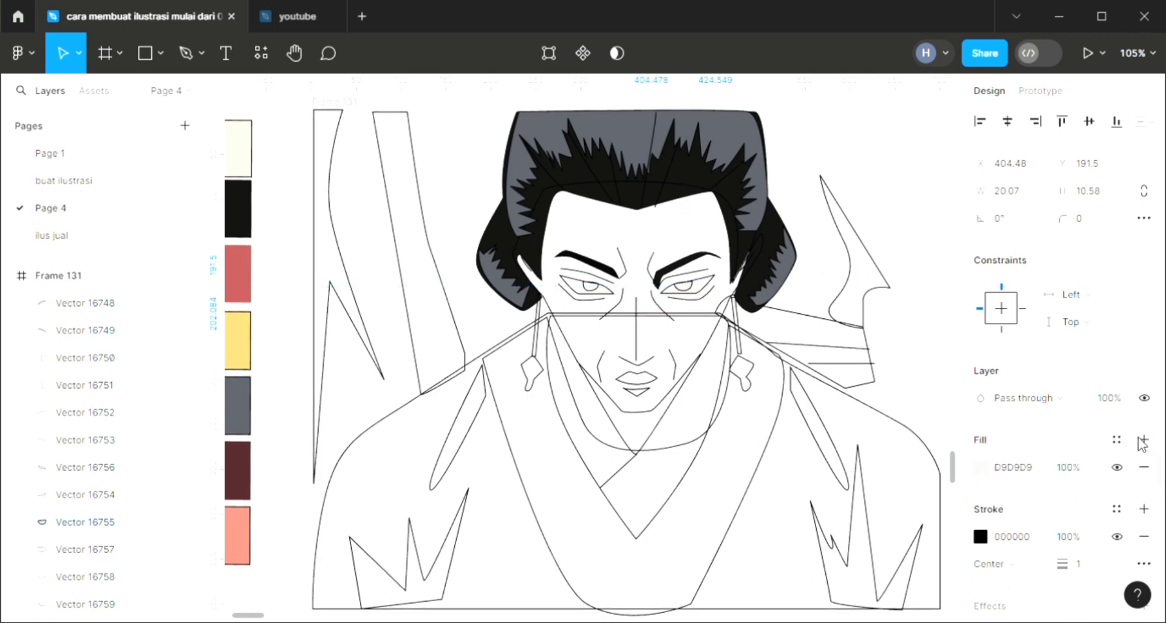
pyautogui.press('i')
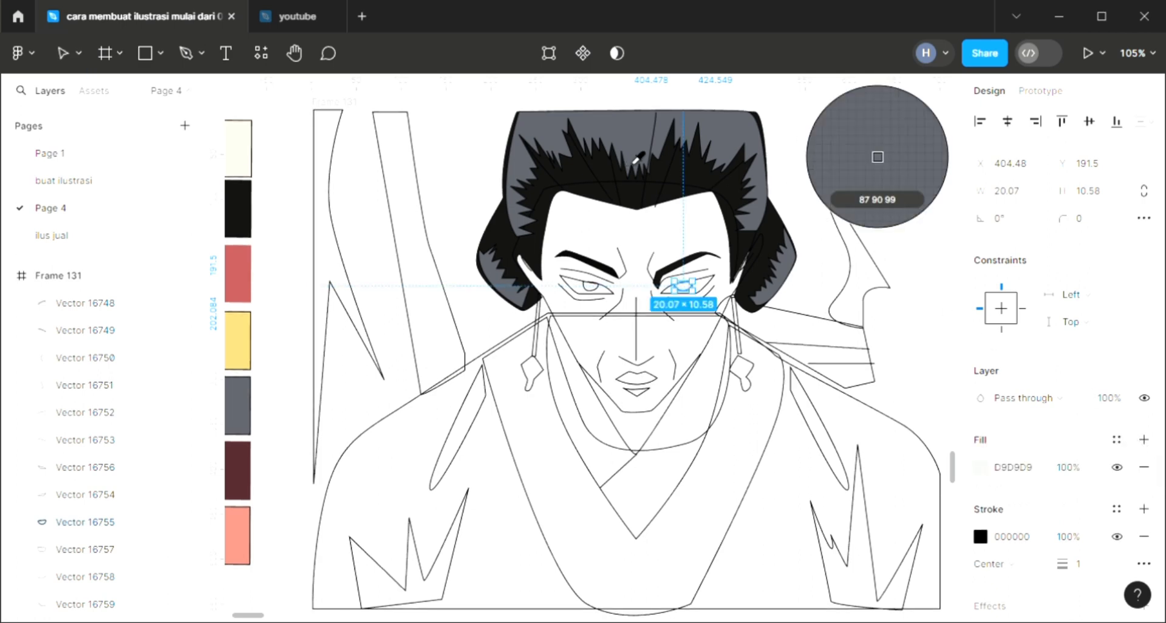
pyautogui.click(636, 162)
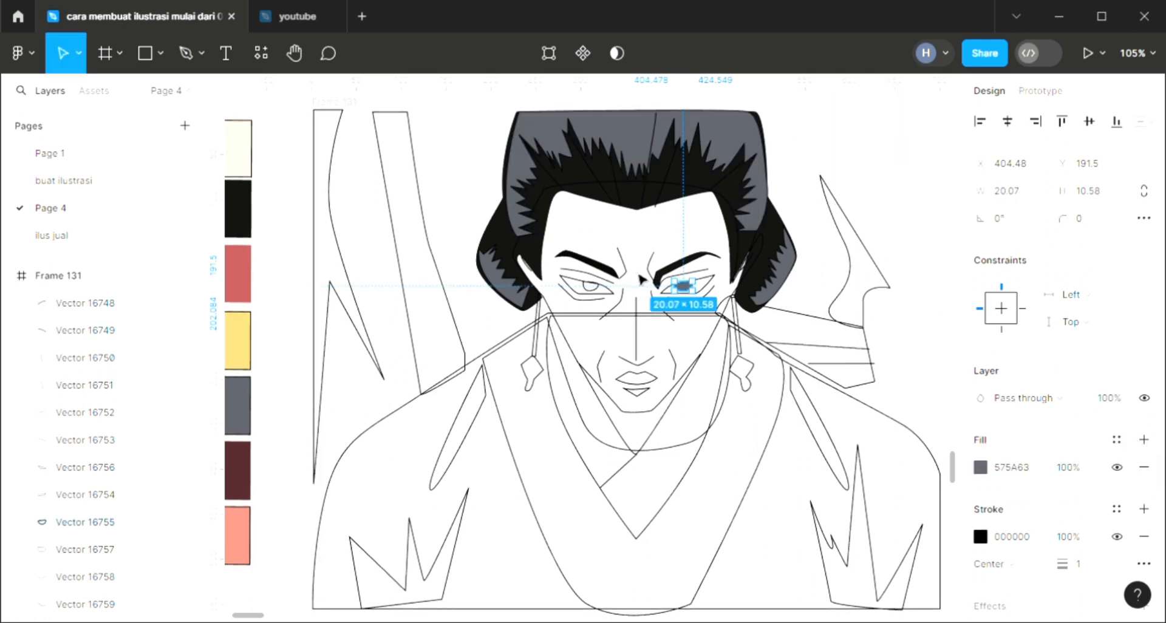
pyautogui.click(590, 287)
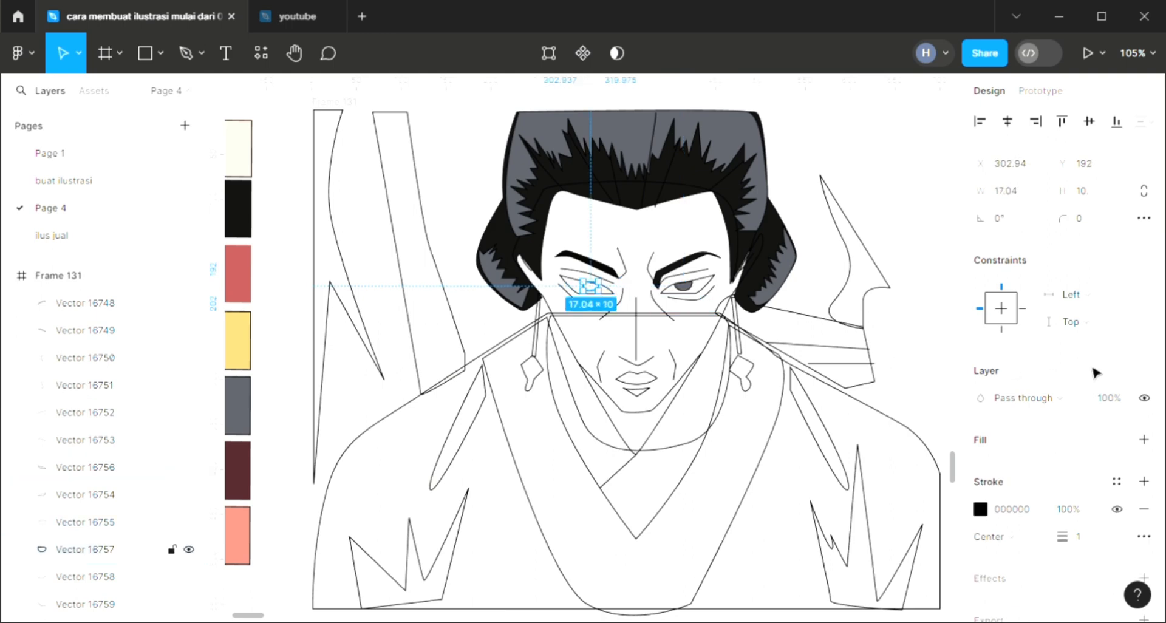
pyautogui.click(1147, 439)
pyautogui.press('i')
pyautogui.click(641, 158)
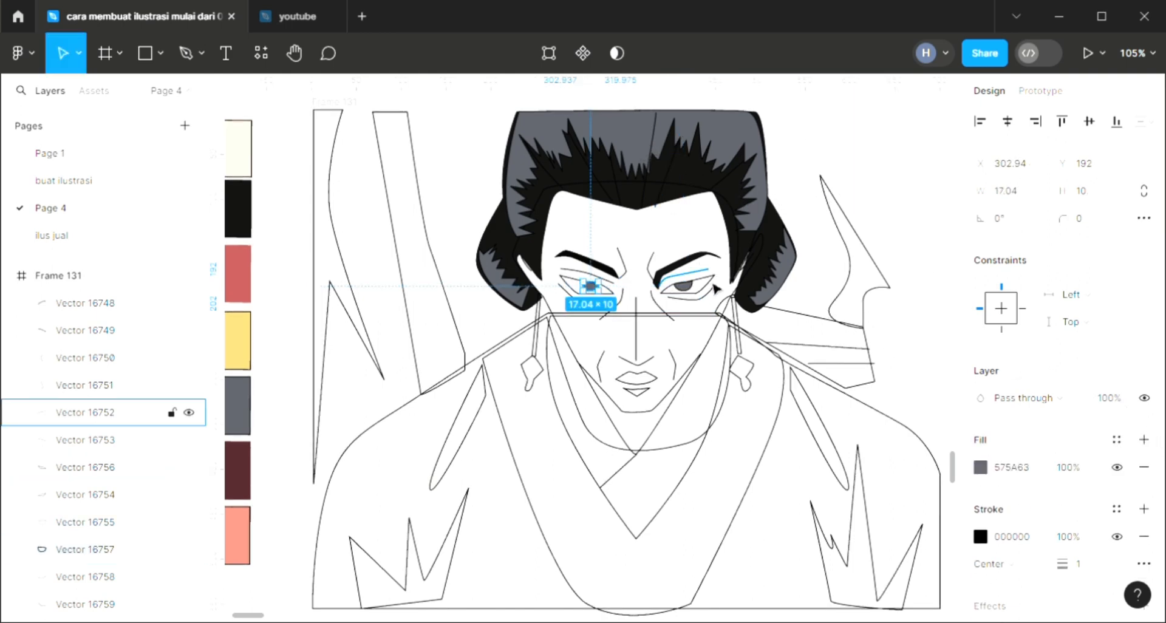
# Fill the right eye shape with white FFFFFF sampled from the forehead and place it behind the iris
pyautogui.click(685, 284)
pyautogui.press('i')
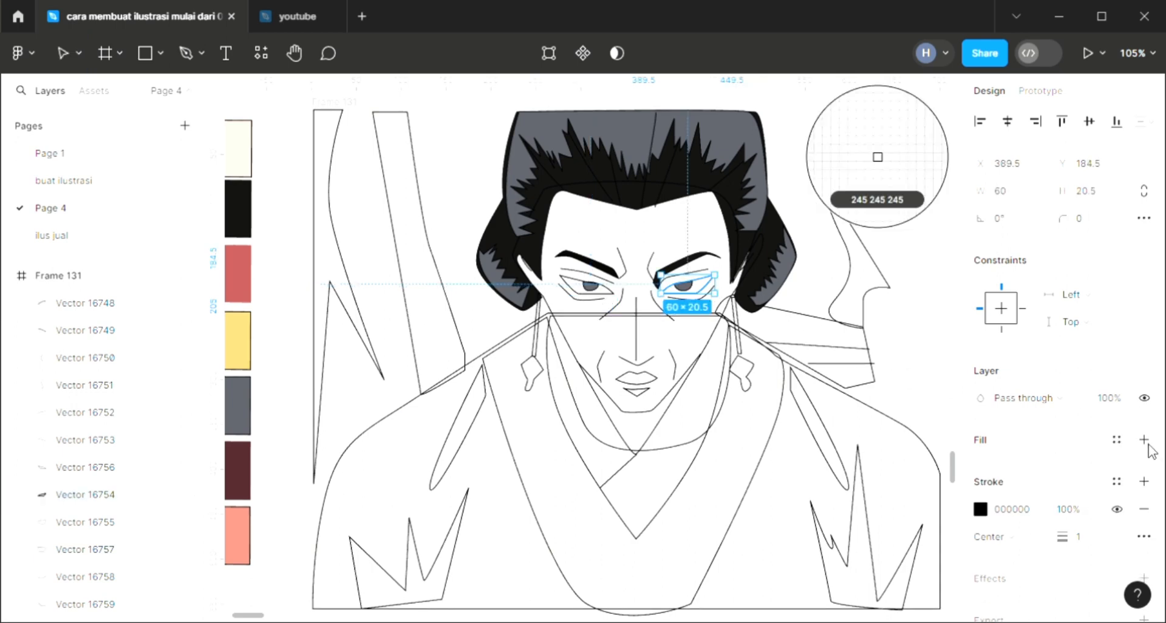
pyautogui.click(1145, 439)
pyautogui.press('Escape')
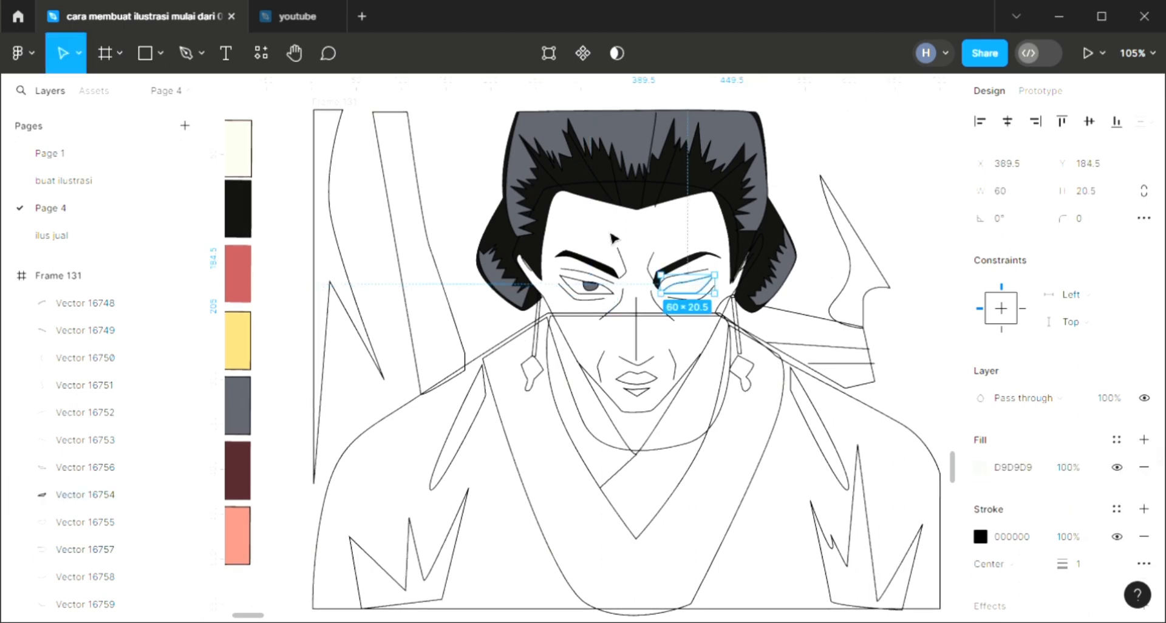
pyautogui.click(615, 239)
pyautogui.press('i')
pyautogui.press('Escape')
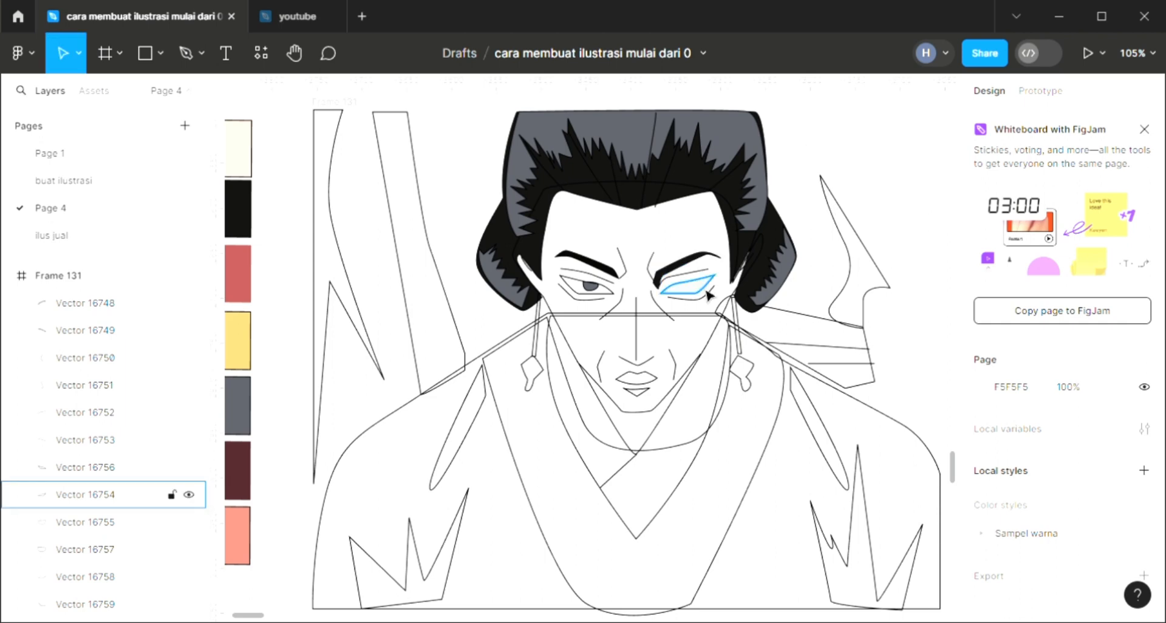
pyautogui.click(708, 295)
pyautogui.press('i')
pyautogui.click(672, 235)
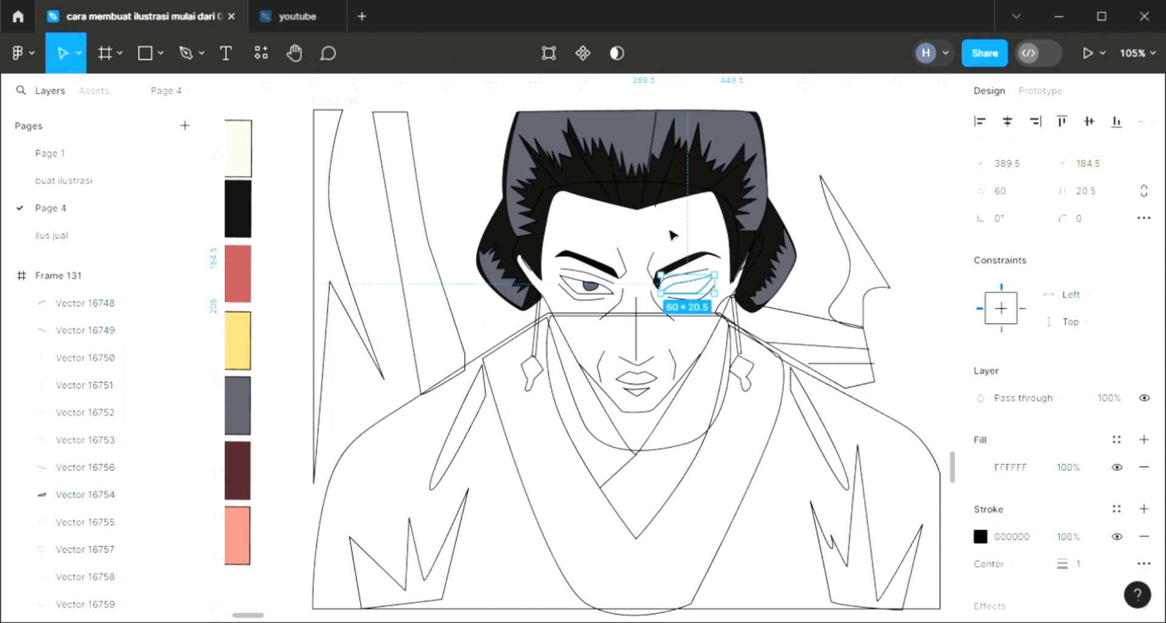
# Fill the left eye shape with white FFFFFF sampled from the face and move it backward behind the iris
pyautogui.click(620, 296)
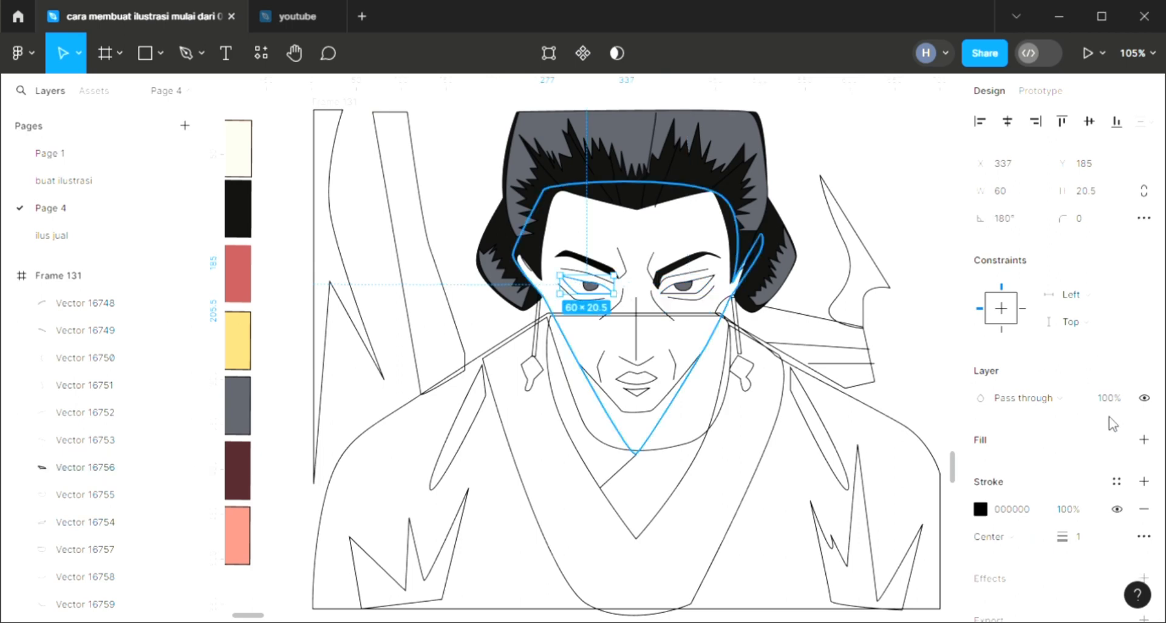
pyautogui.click(1144, 440)
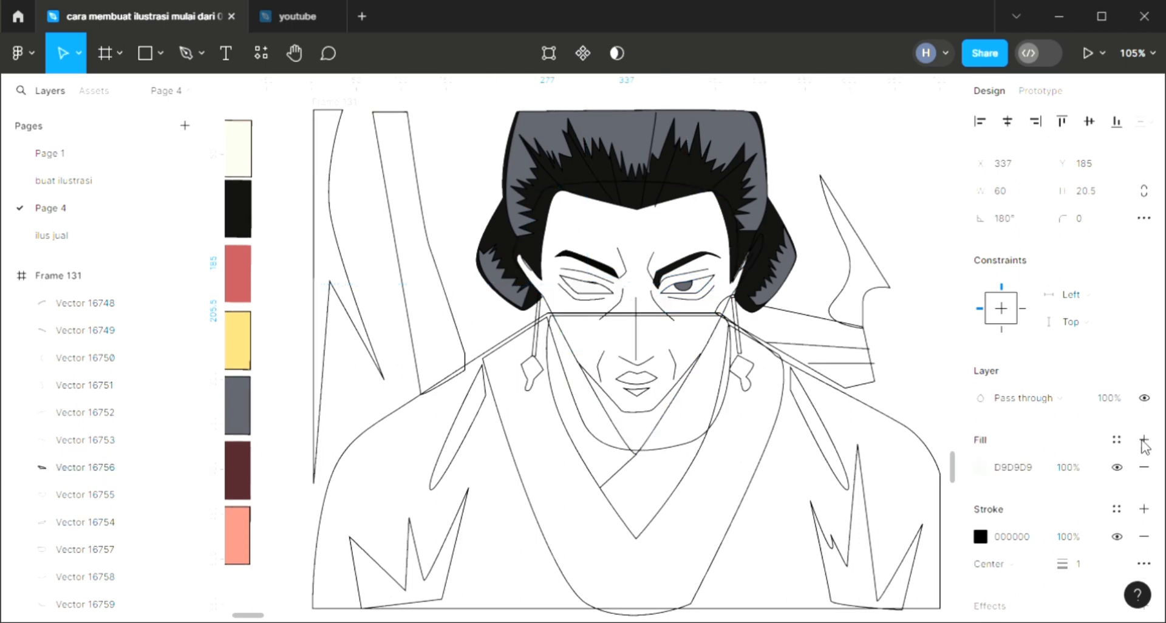
pyautogui.press('i')
pyautogui.click(699, 228)
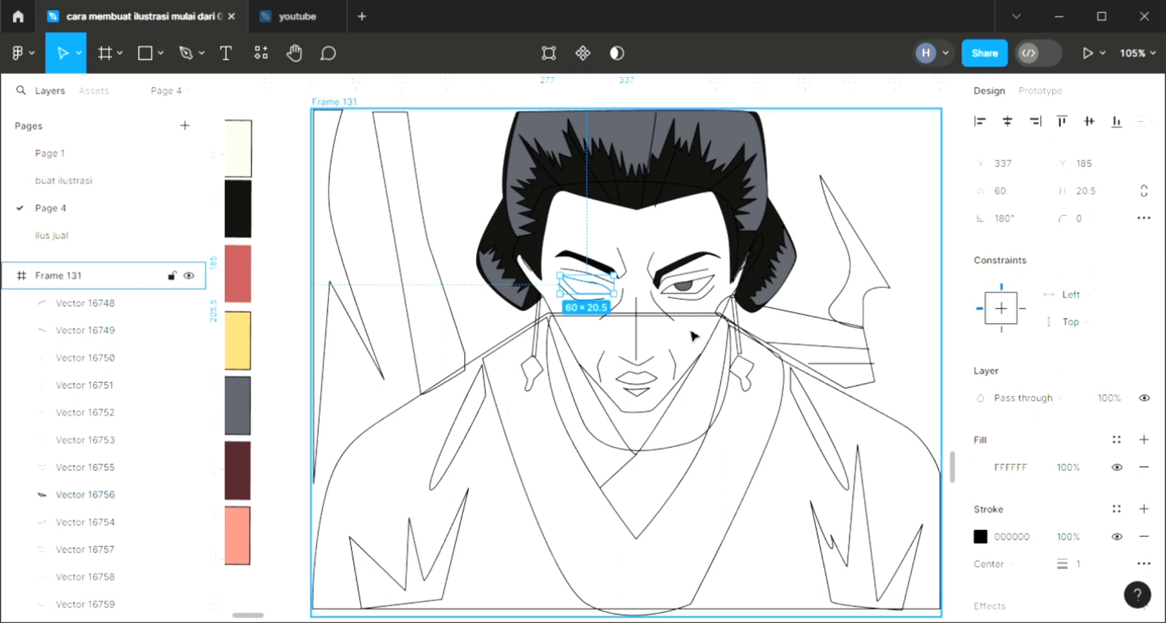
pyautogui.hotkey('ctrl', '[')
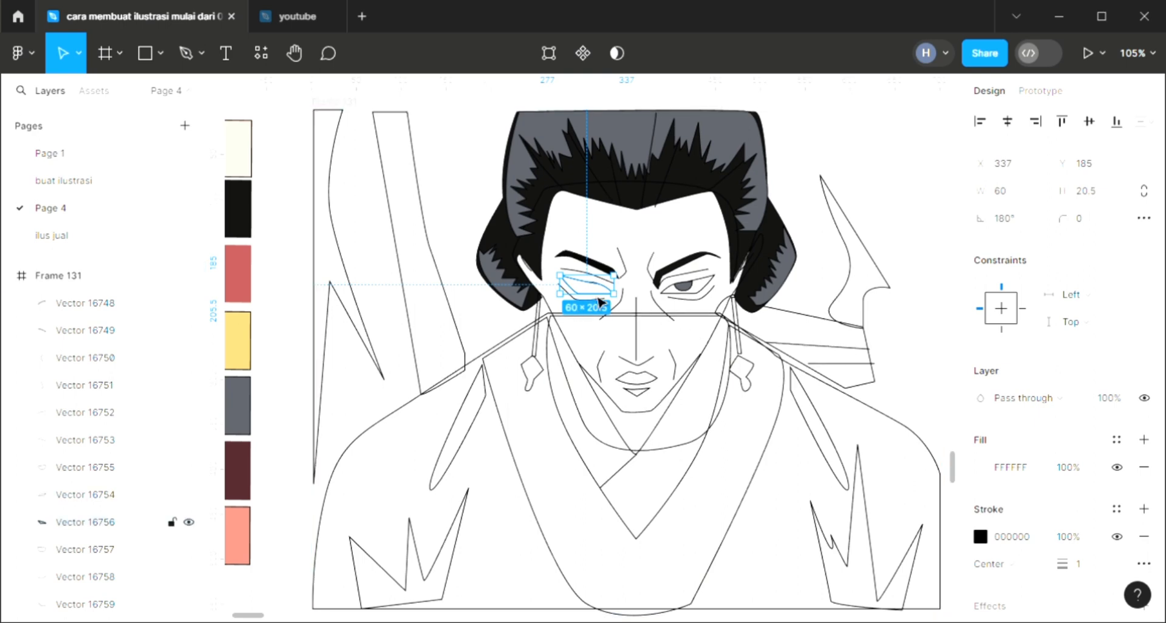
pyautogui.hotkey('ctrl', '[')
pyautogui.hotkey('ctrl', '[')
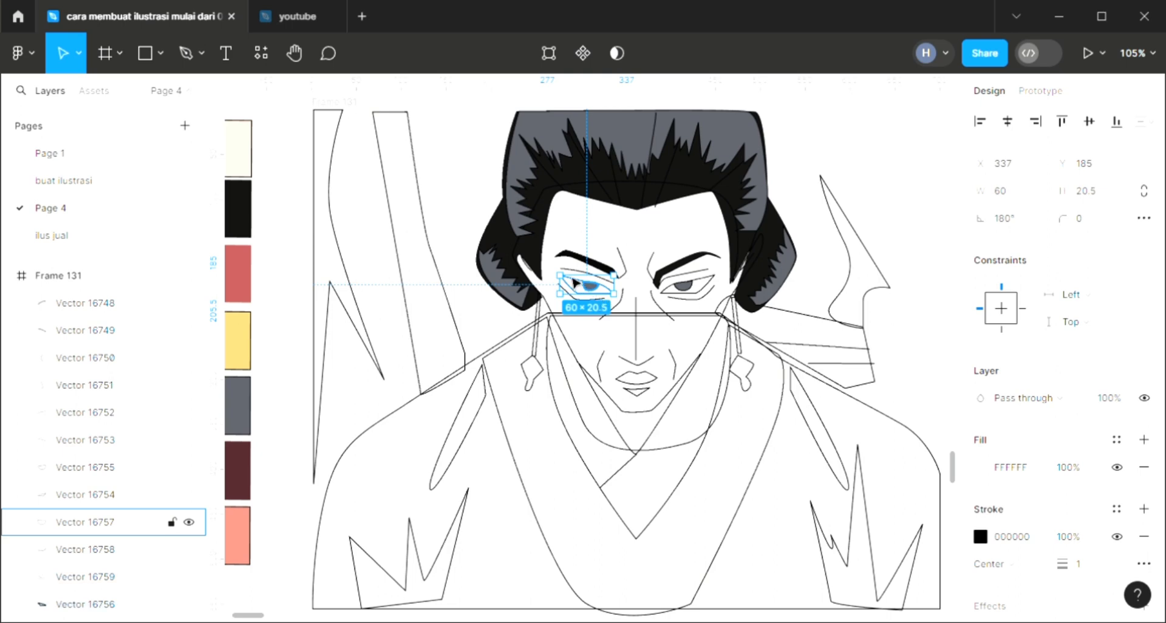
# Fill the upper lip shape of the mouth with red B75756 sampled from the palette's red swatch
pyautogui.click(655, 384)
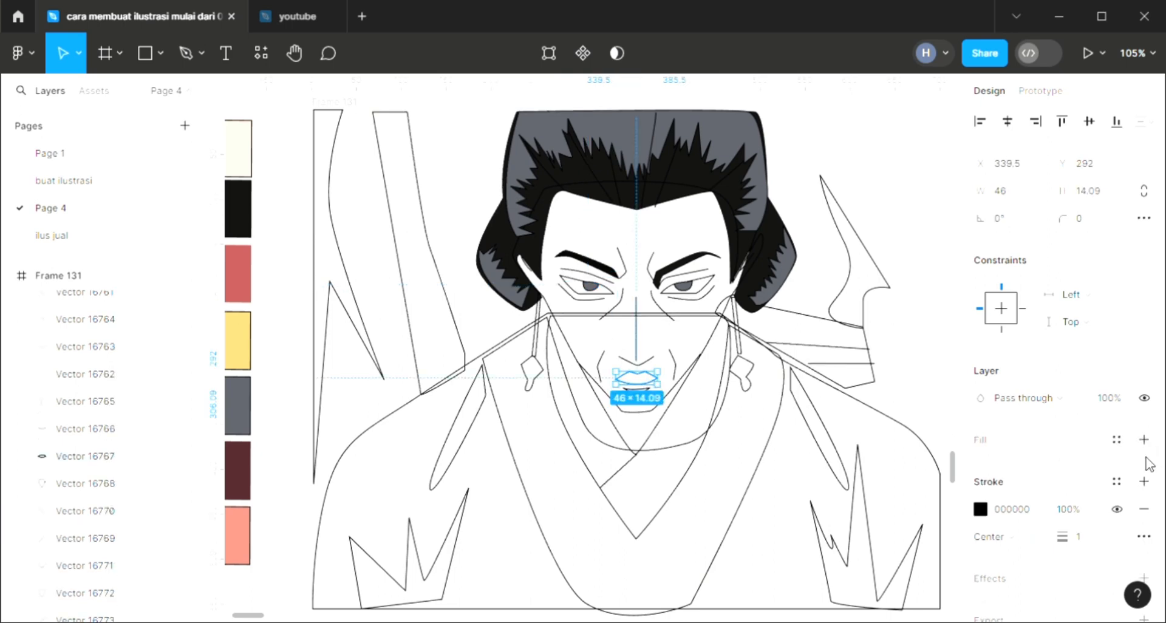
pyautogui.click(1144, 439)
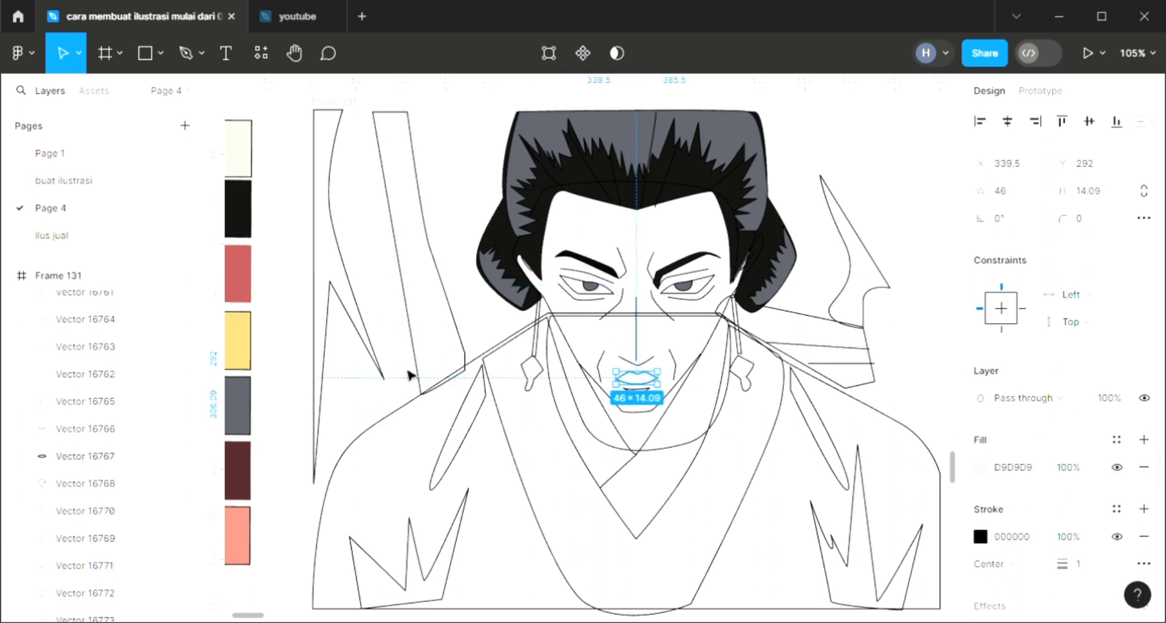
pyautogui.click(236, 281)
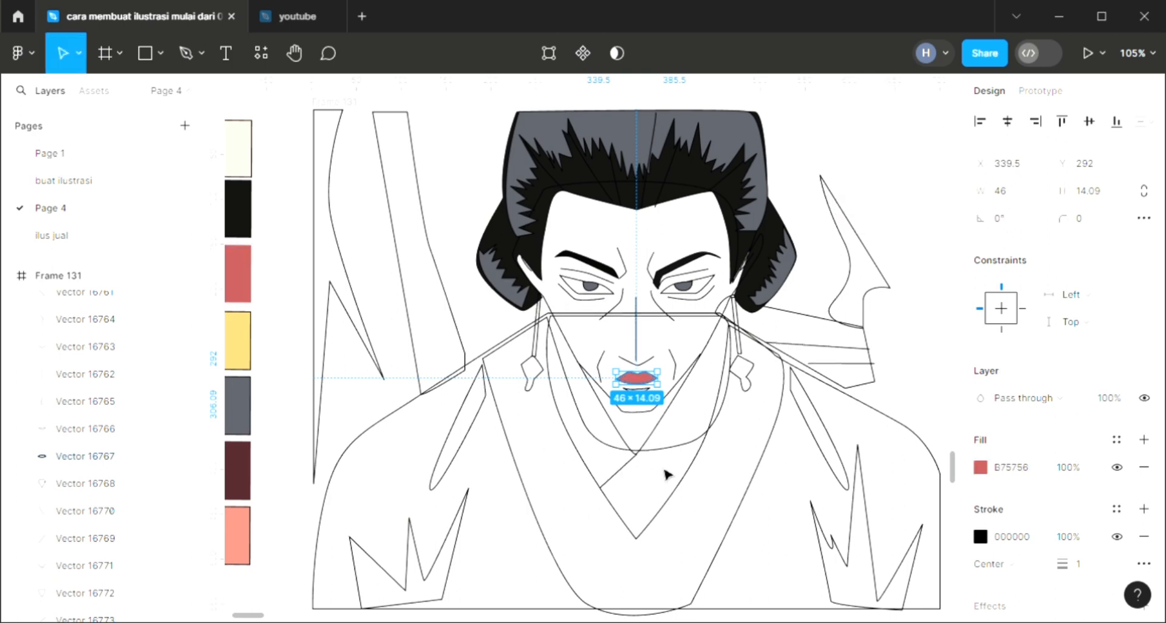
# Add a light grey D9D9D9 fill to the small shadow shape just below the lips
pyautogui.click(639, 401)
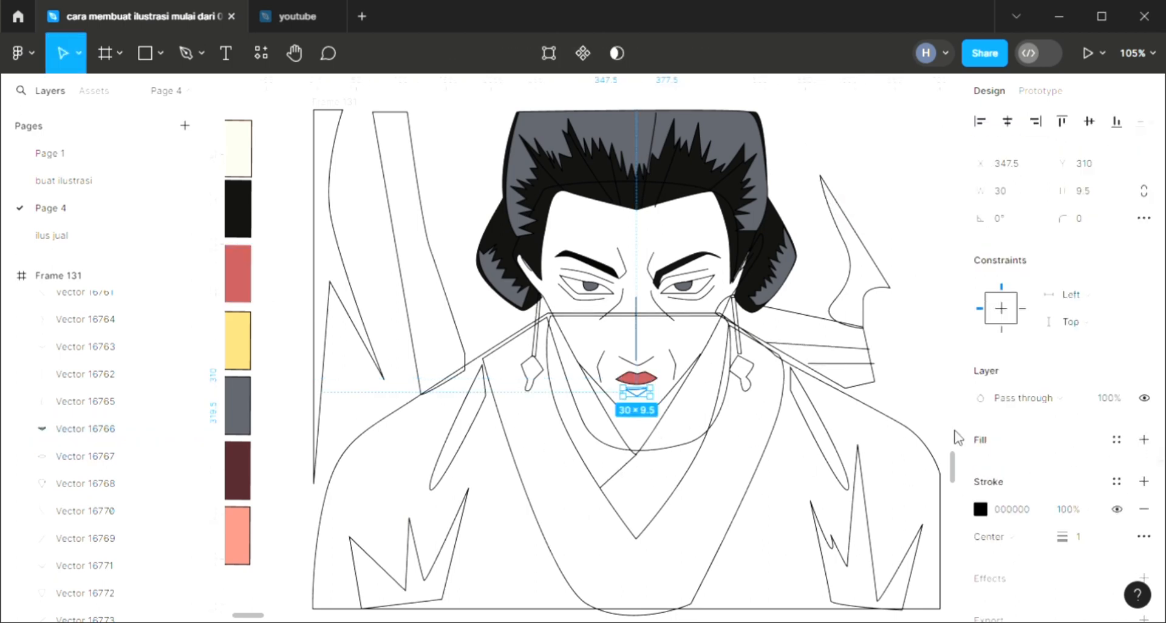
pyautogui.click(1143, 439)
pyautogui.press('i')
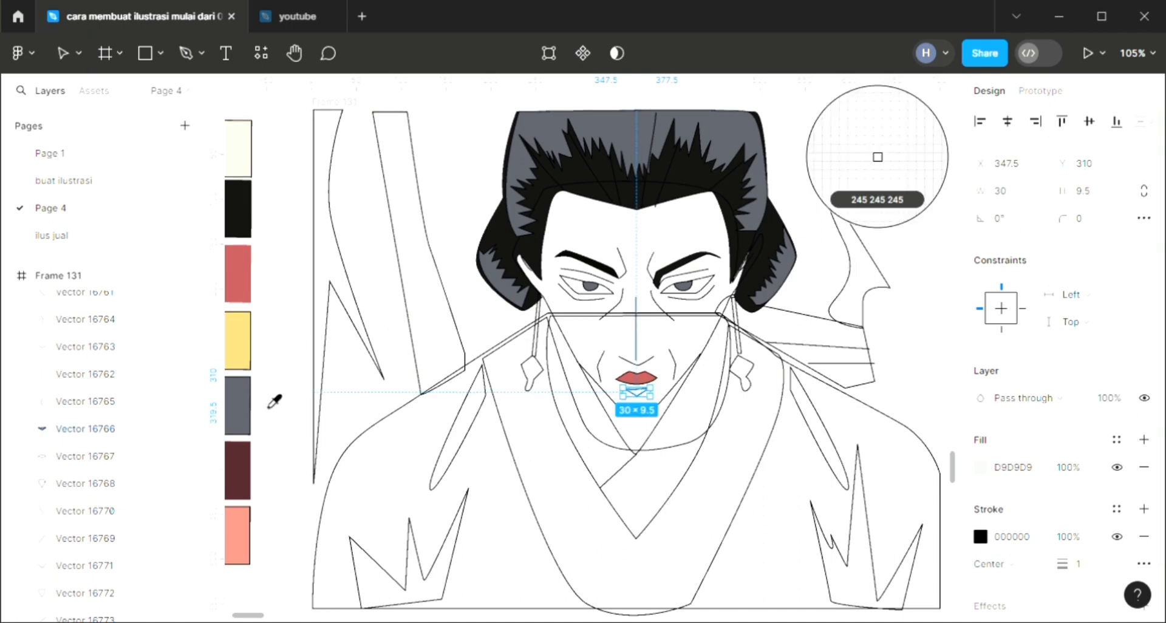
pyautogui.press('Escape')
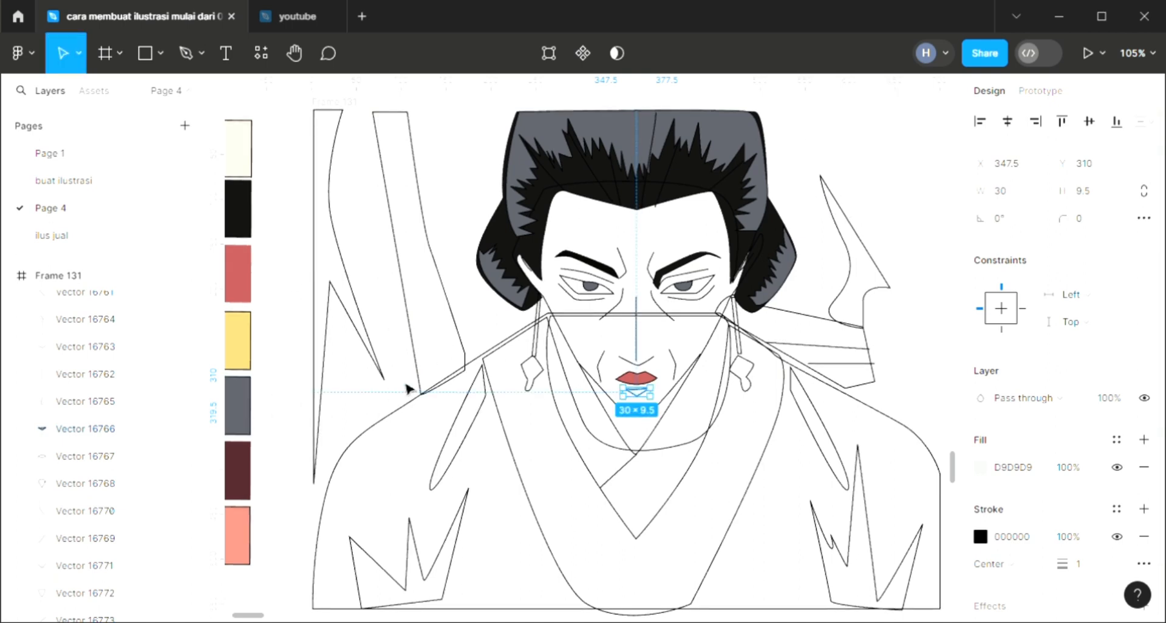
pyautogui.click(580, 351)
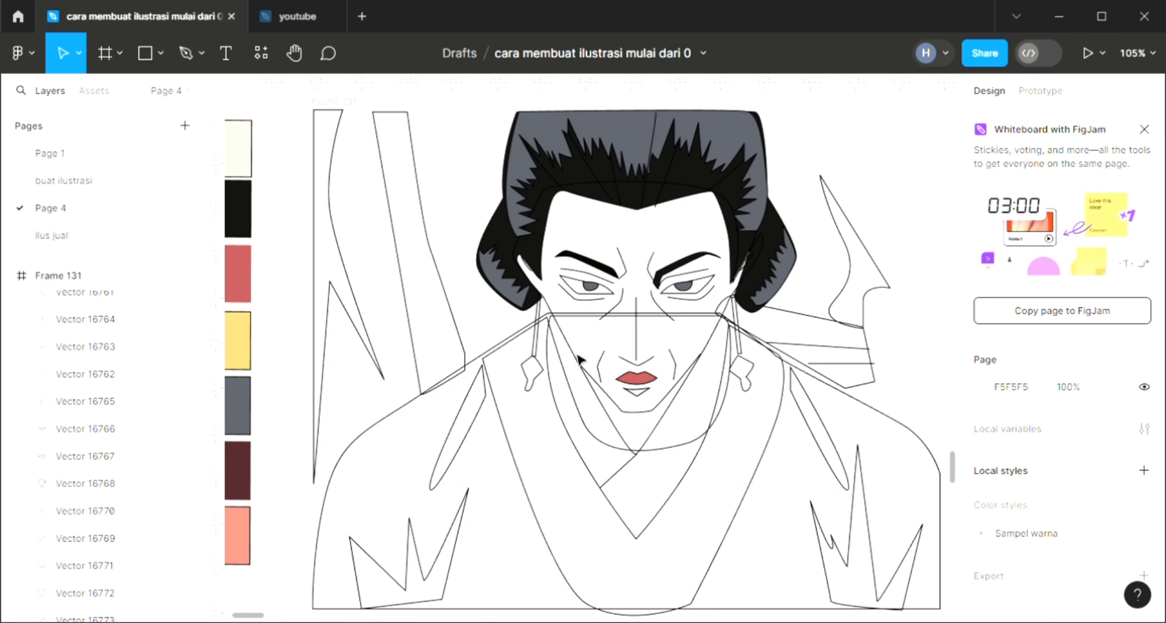
# Fill the face shape with cream FFE2D3 sampled from the palette and send it behind the hair and facial features
pyautogui.click(655, 395)
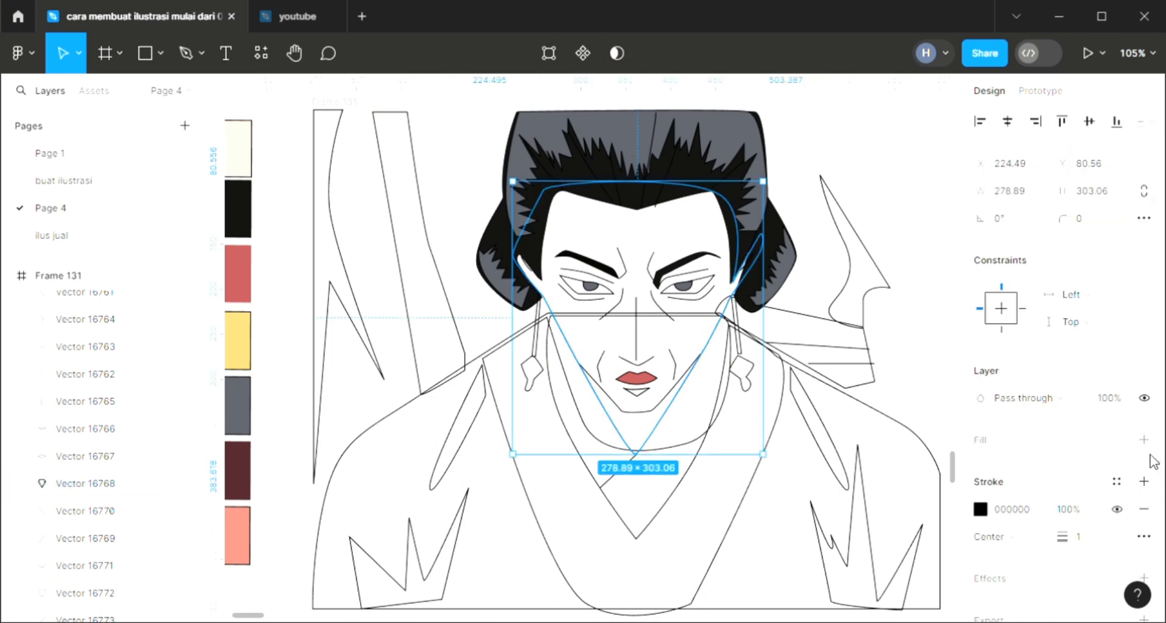
pyautogui.click(1144, 439)
pyautogui.press('i')
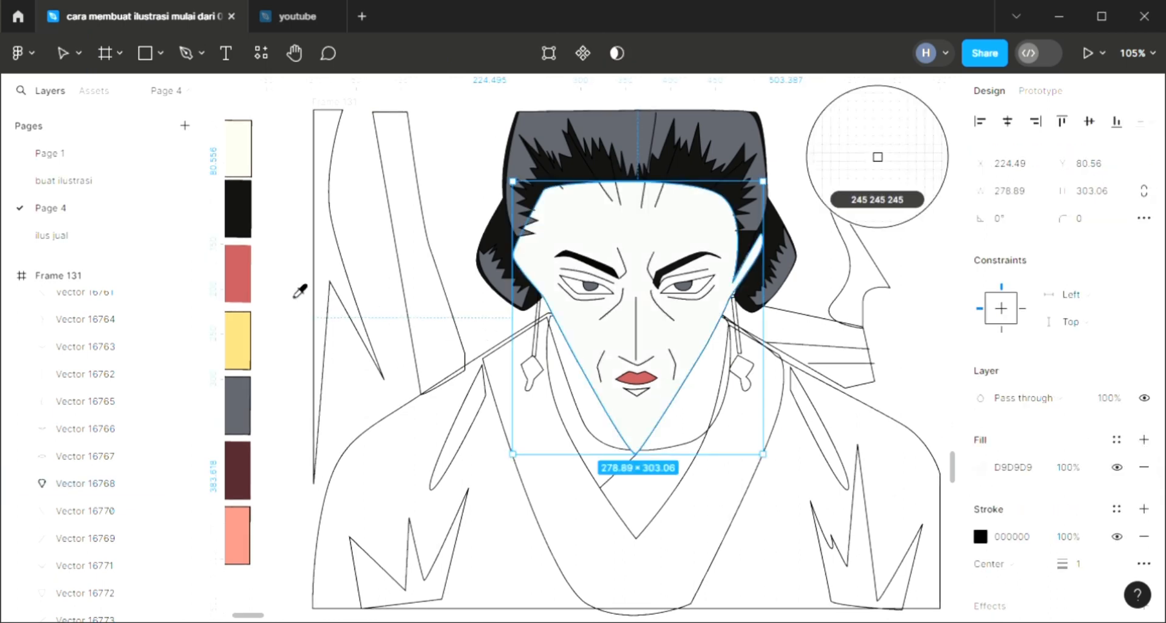
pyautogui.click(244, 162)
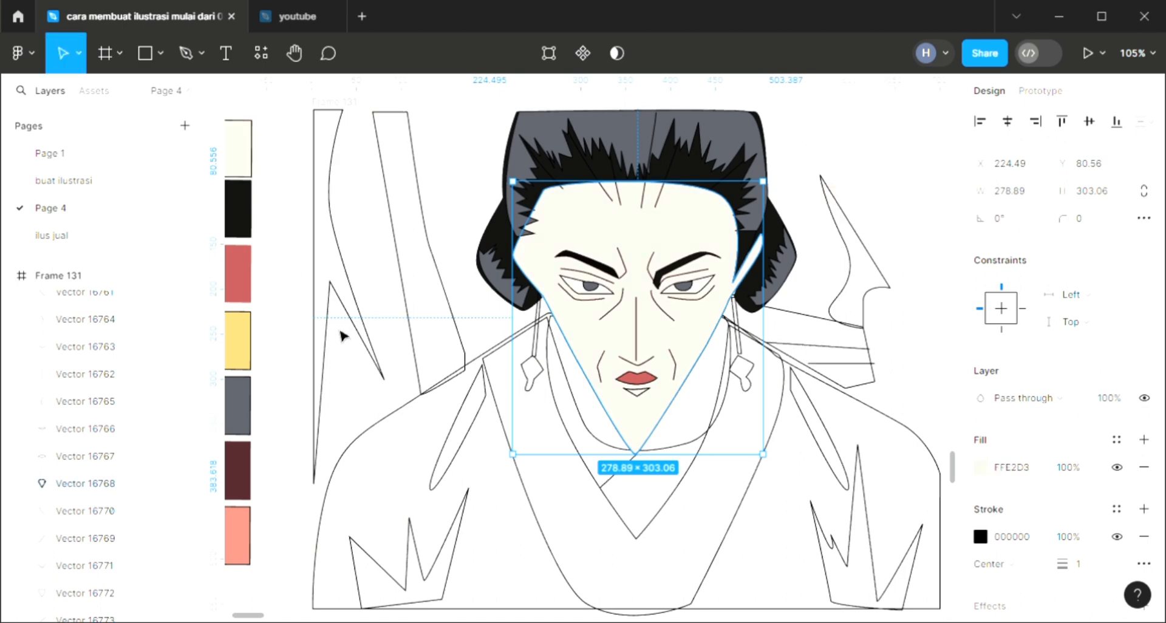
pyautogui.press('[')
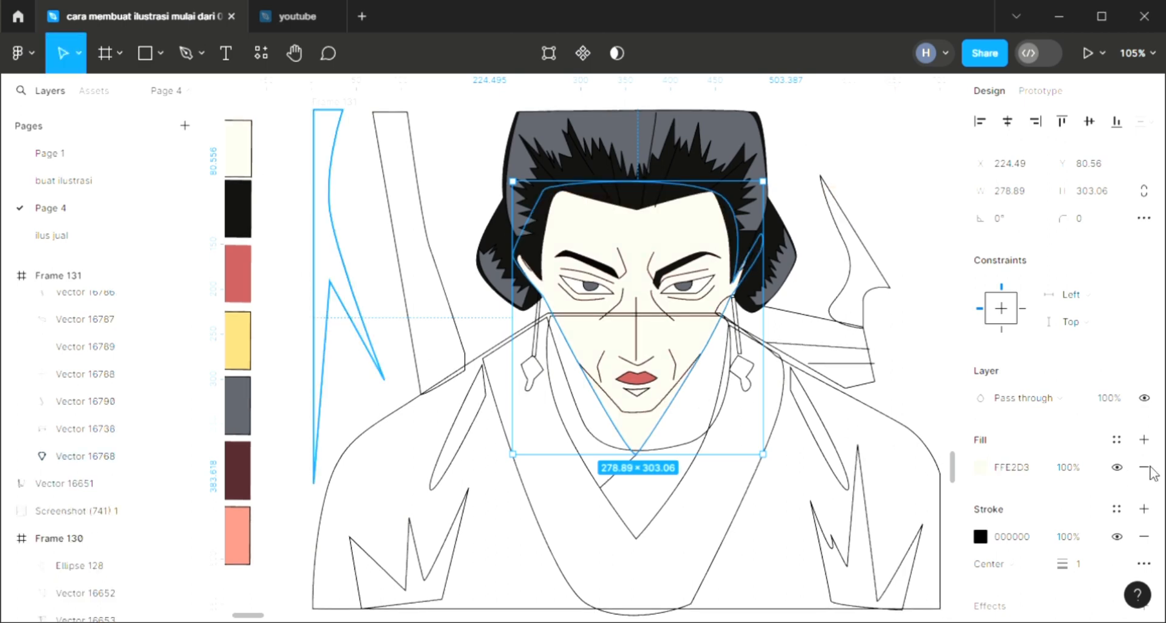
# Change the face fill to the warmer skin tone FFD2BB
pyautogui.click(979, 467)
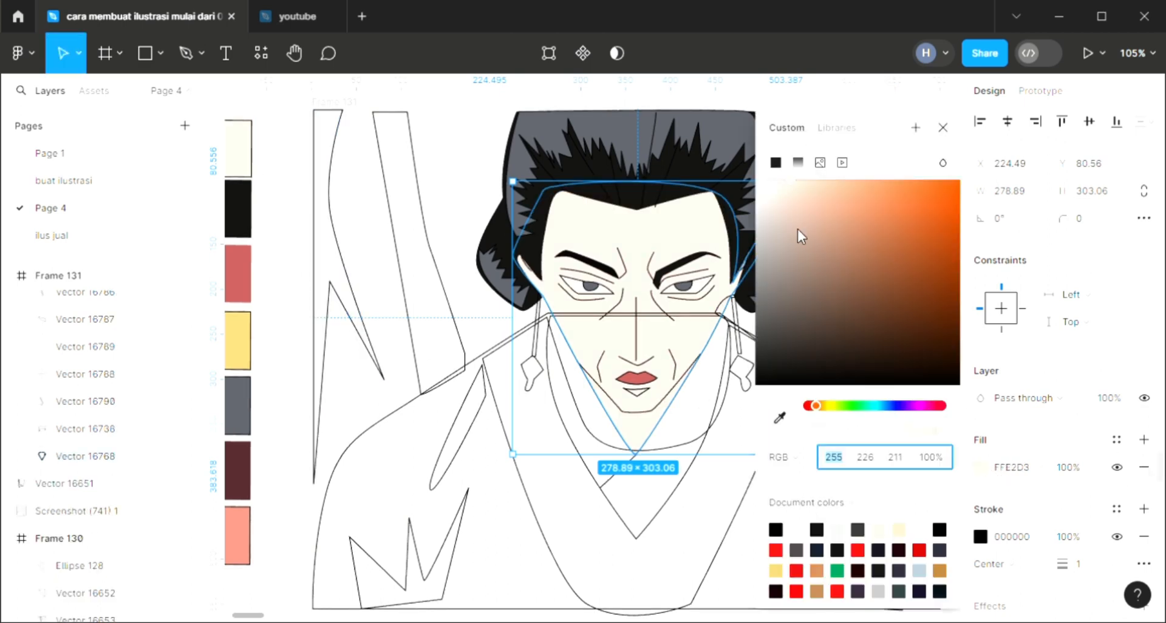
pyautogui.click(810, 184)
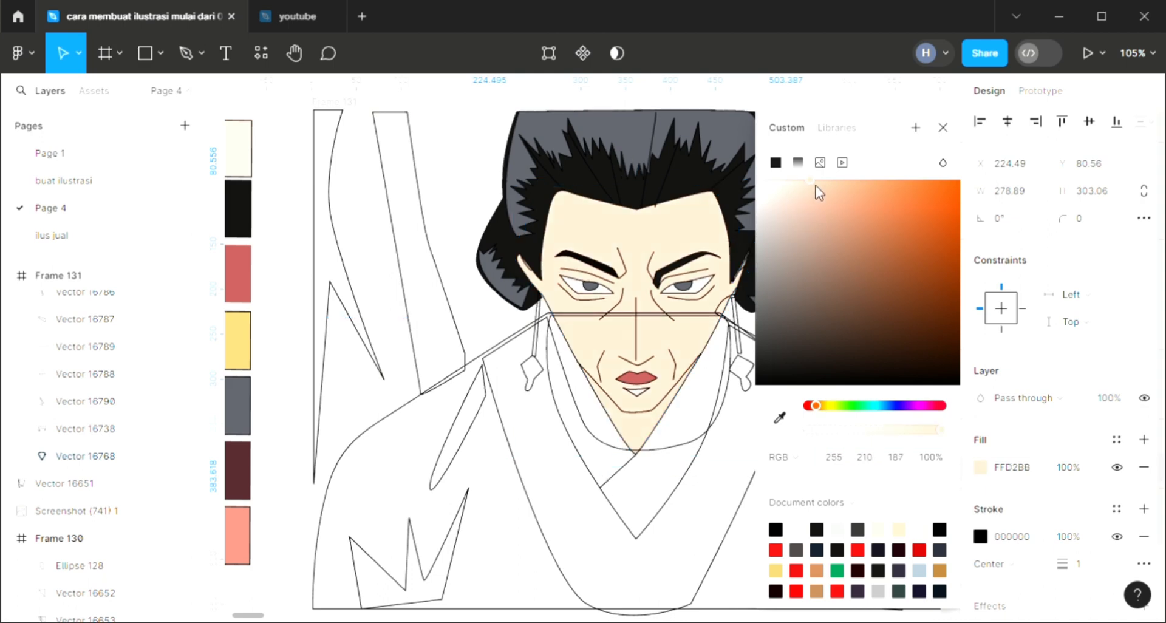
pyautogui.click(943, 127)
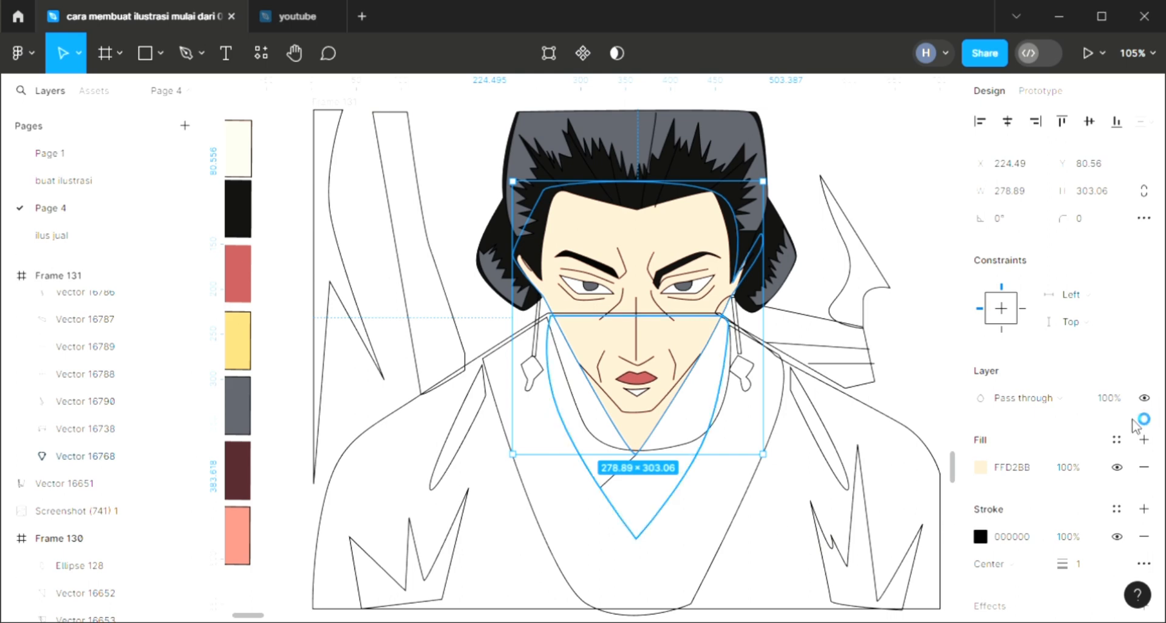
# Fill the inner V-shaped collar with white FFFFFF sampled from the drawing and place it behind the face
pyautogui.click(1144, 439)
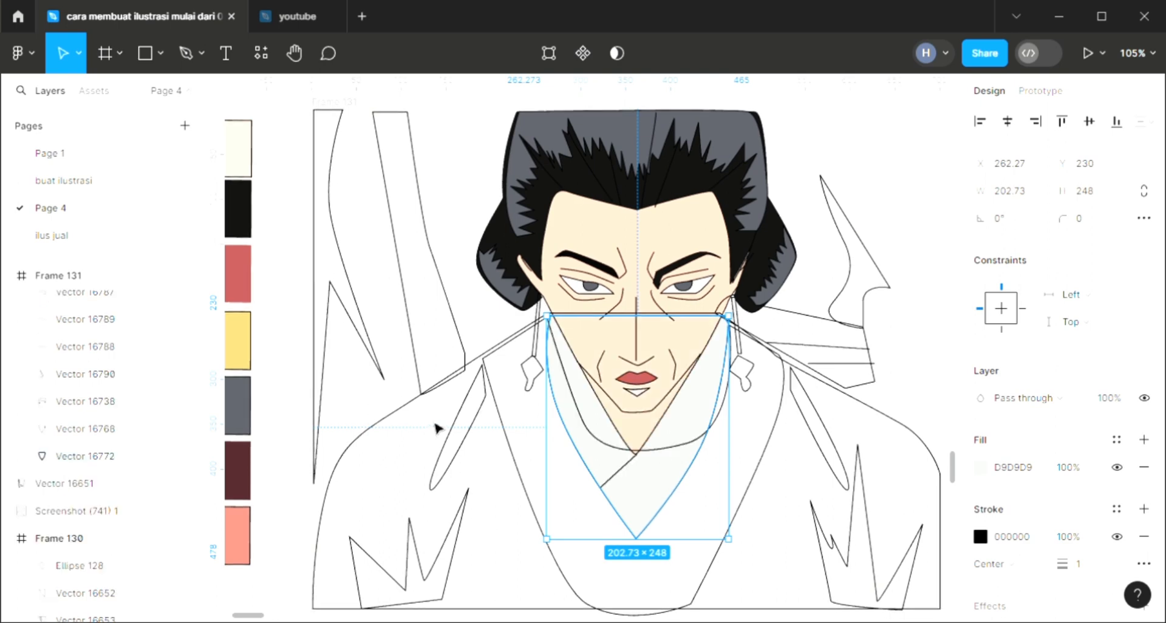
pyautogui.press('i')
pyautogui.click(467, 178)
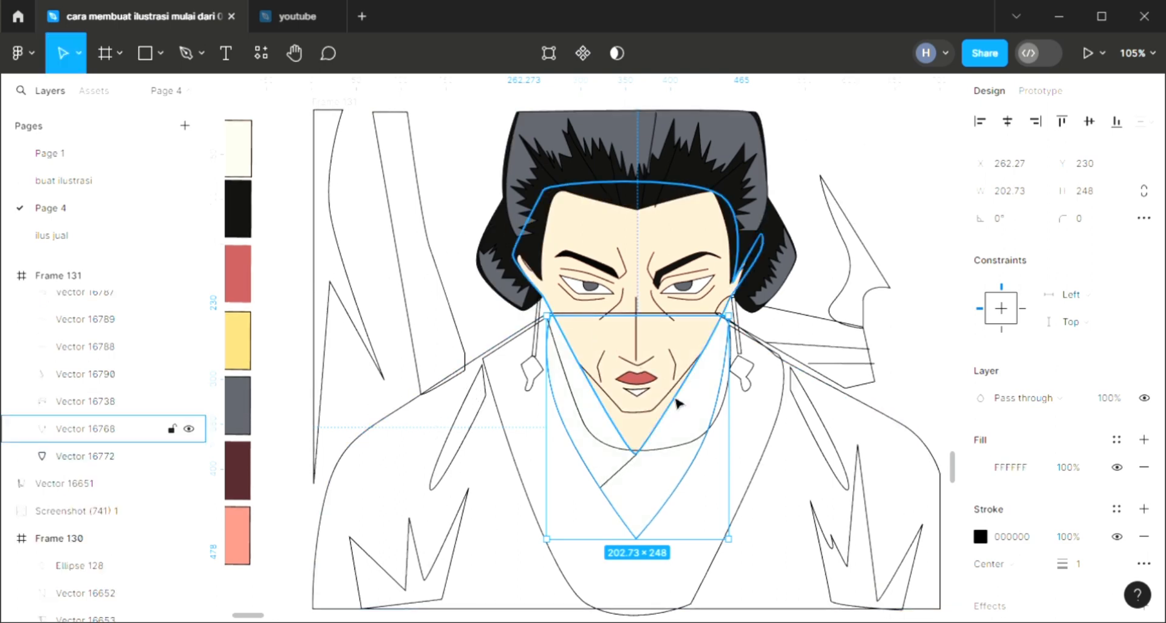
# Fill the wide outer collar with red B75756 sampled from the palette and send it behind the inner collar
pyautogui.click(672, 456)
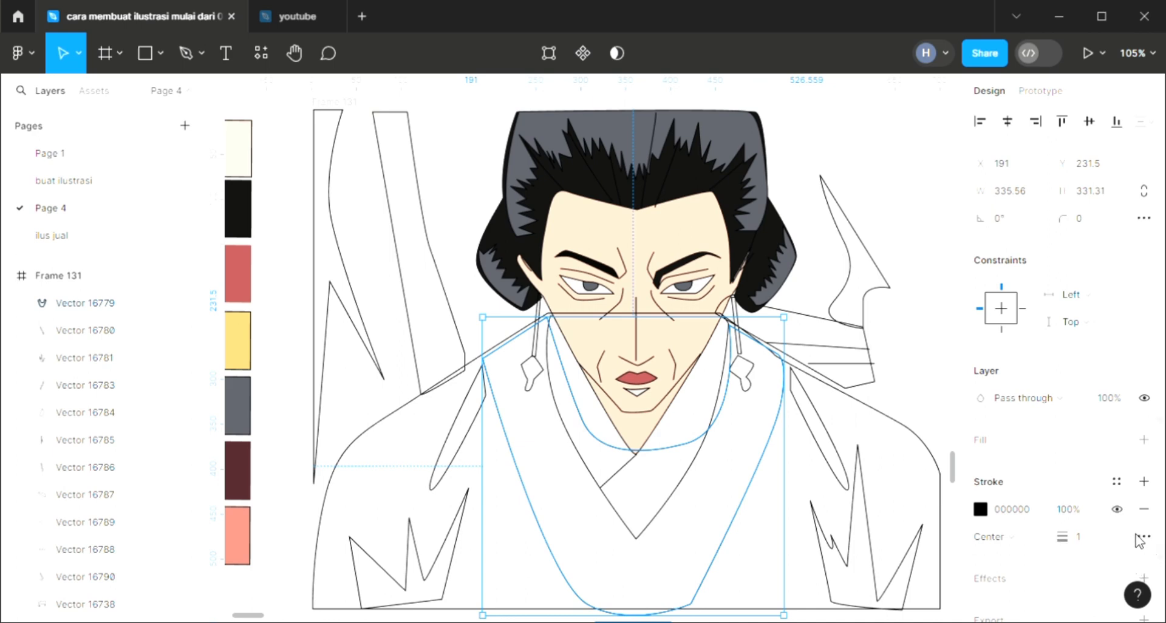
pyautogui.click(1144, 439)
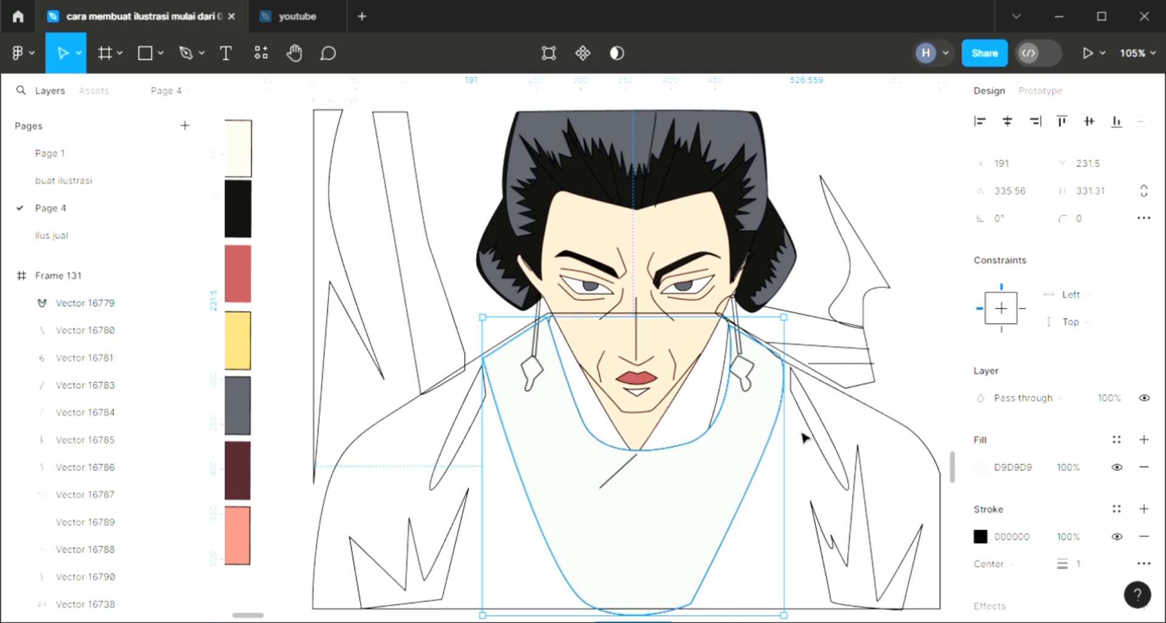
pyautogui.hotkey('ctrl', 'shift', '[')
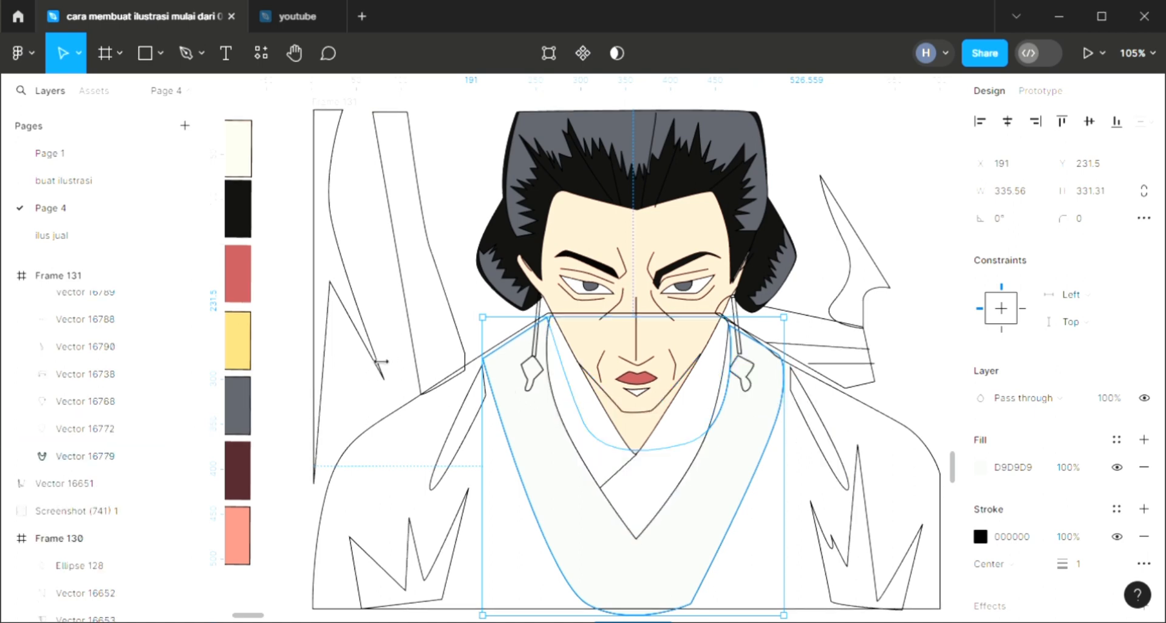
pyautogui.press('i')
pyautogui.click(238, 296)
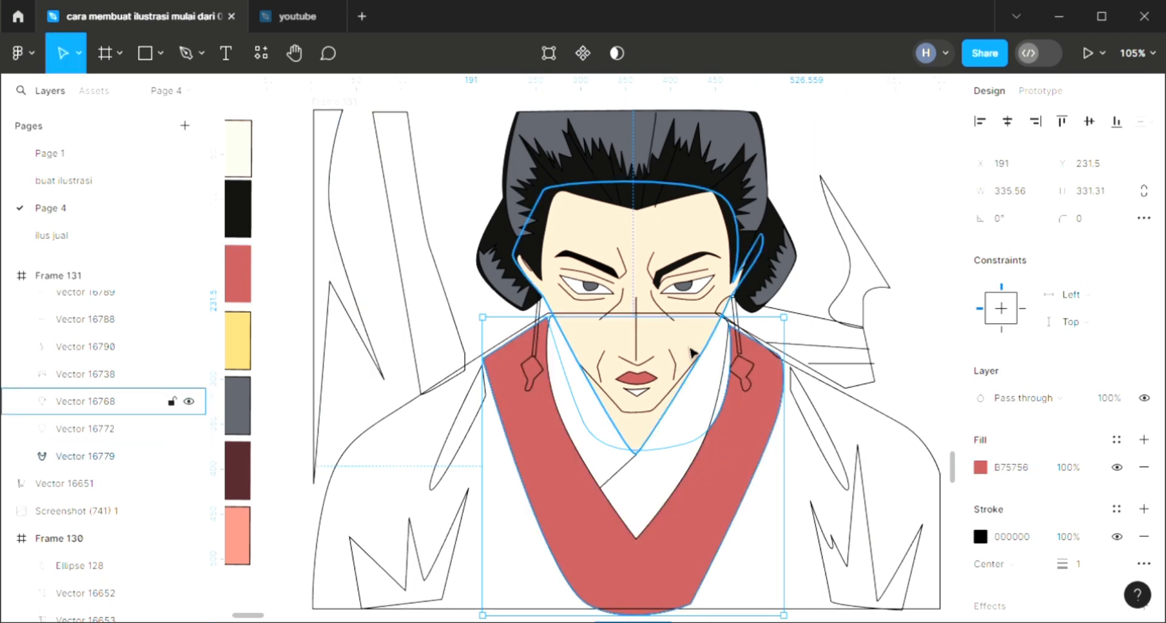
pyautogui.press('Escape')
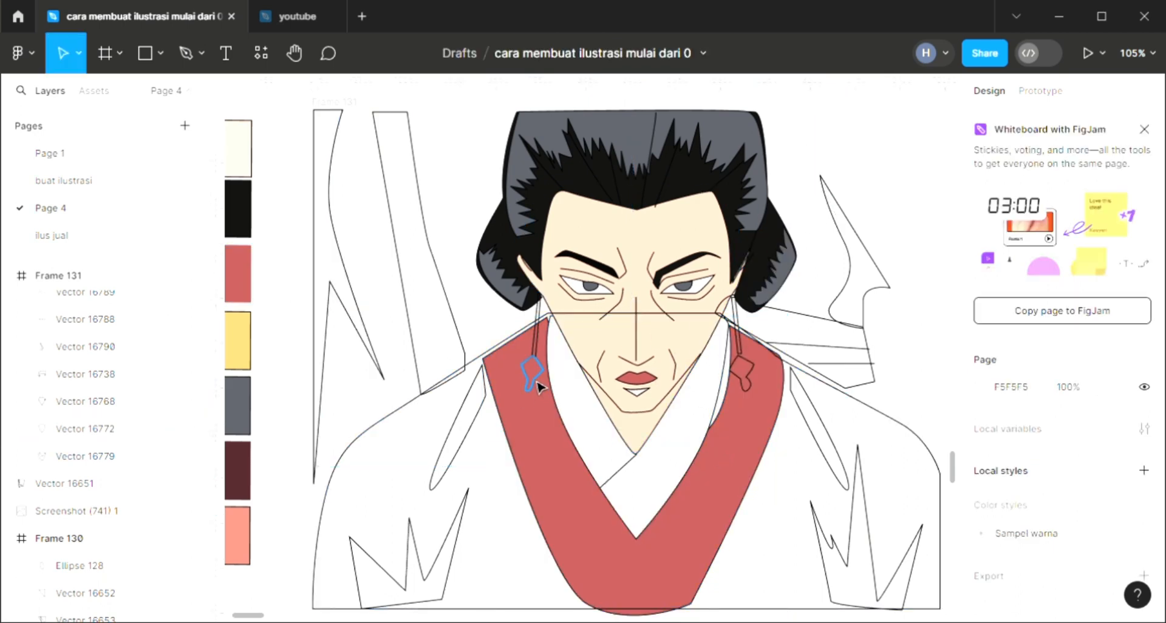
# Fill the left and right earring pendants with light grey D9D9D9
pyautogui.click(532, 372)
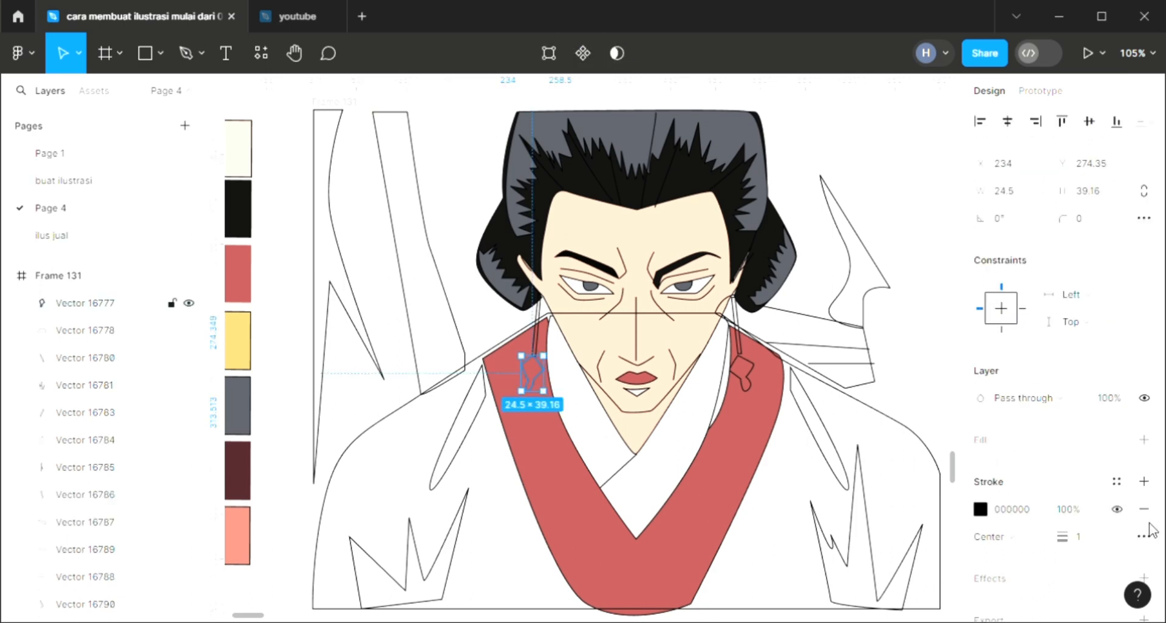
pyautogui.click(1144, 440)
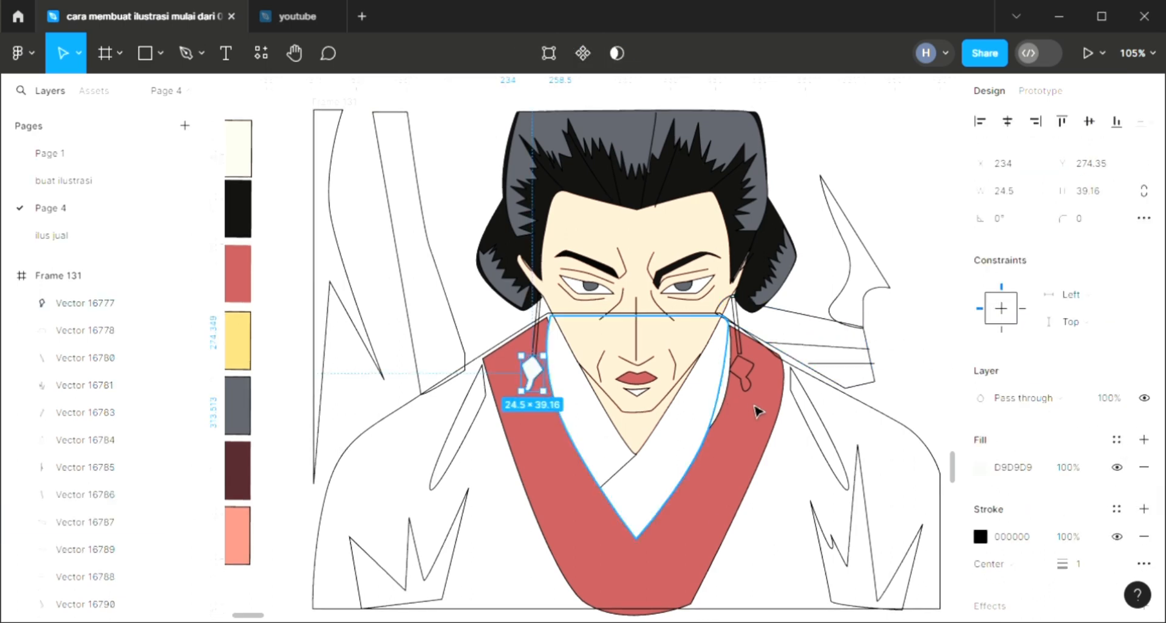
pyautogui.click(751, 382)
pyautogui.click(1145, 440)
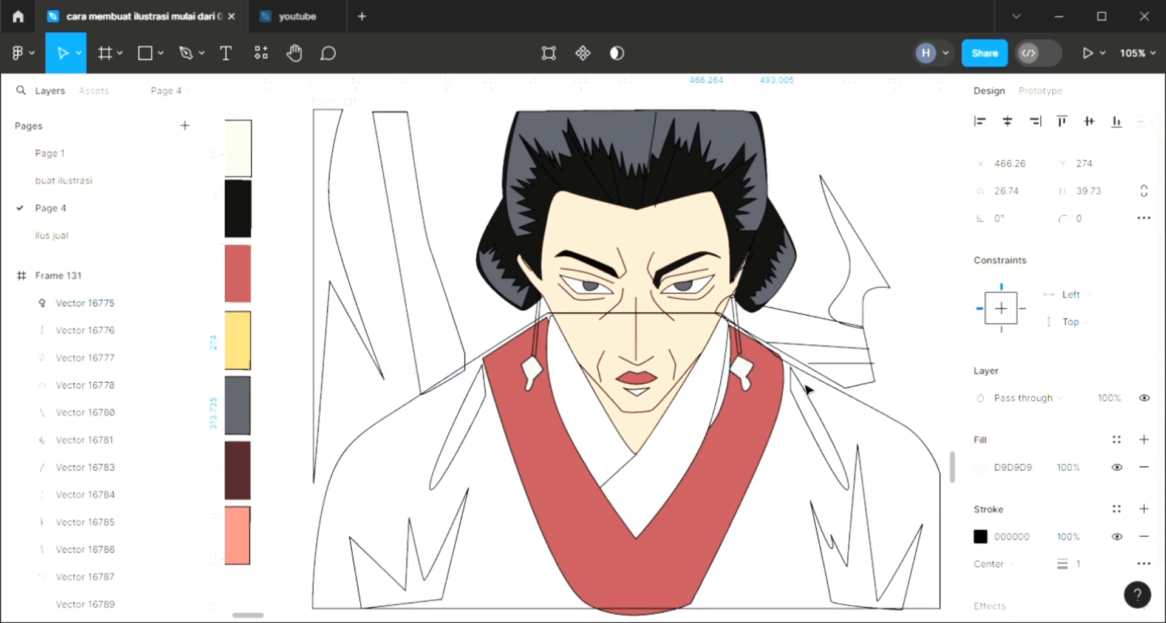
# Fill the thin hanging strands of the left and right earrings with light grey D9D9D9
pyautogui.click(85, 330)
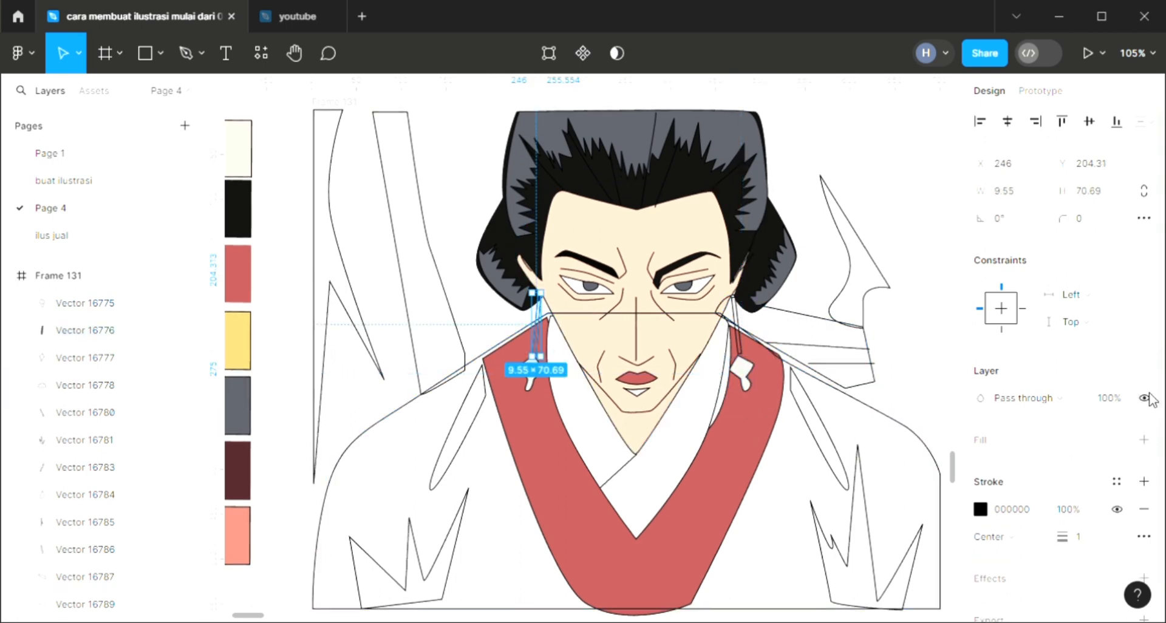
pyautogui.click(1145, 440)
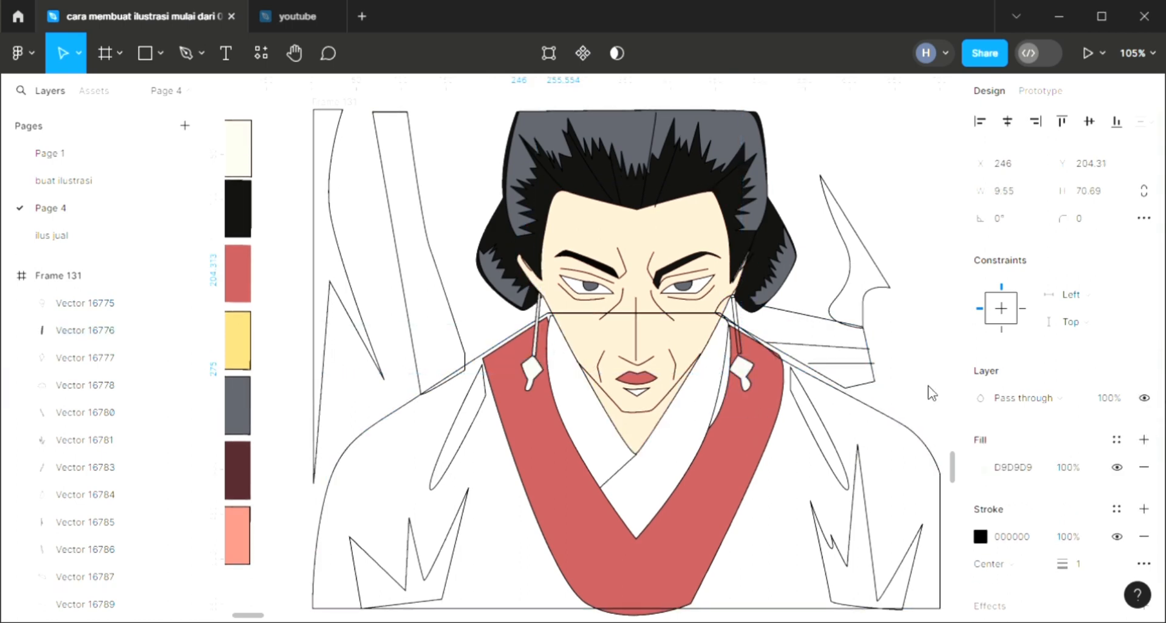
pyautogui.click(745, 337)
pyautogui.click(1144, 440)
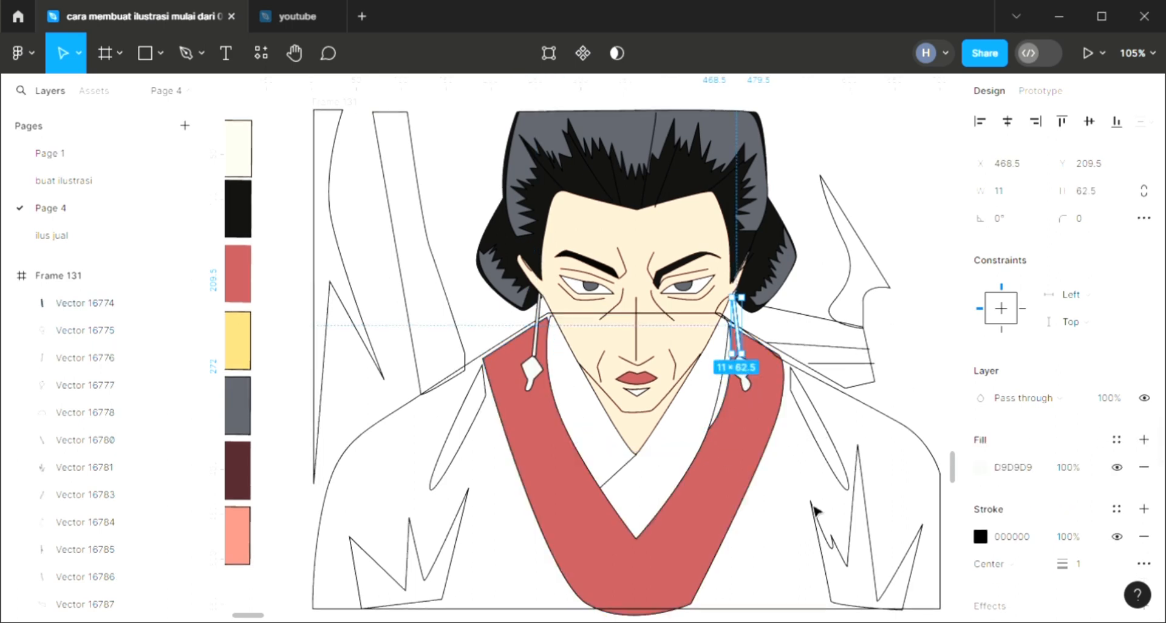
pyautogui.press('Escape')
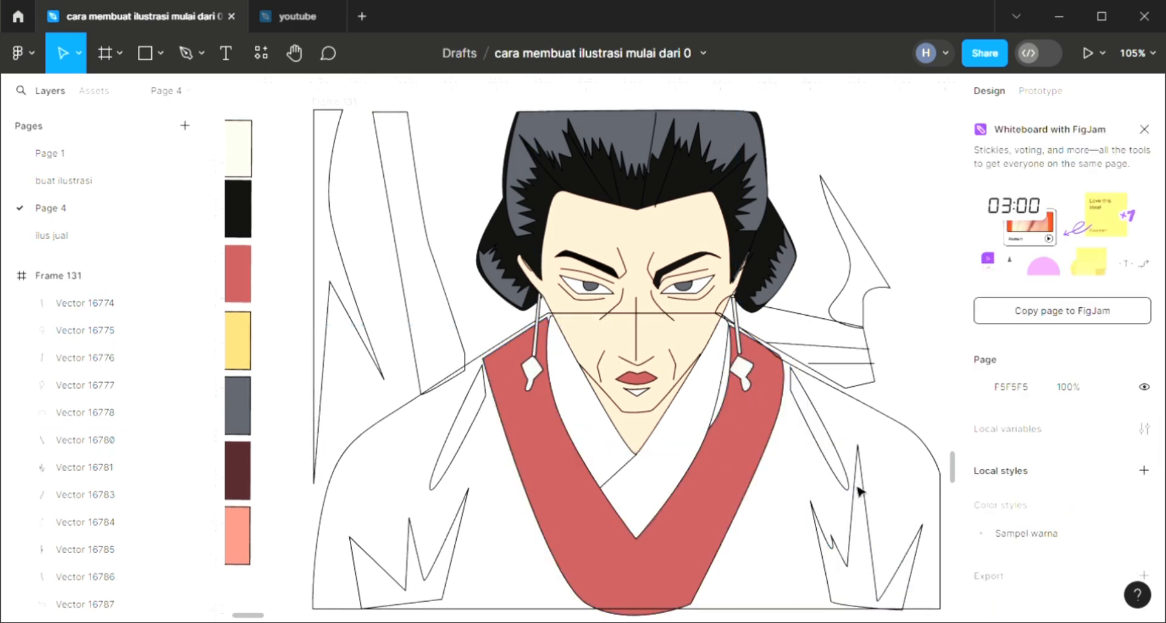
# Fill the narrow fold shape on the right shoulder with near-black 111111 sampled from the hair
pyautogui.click(852, 482)
pyautogui.click(1145, 439)
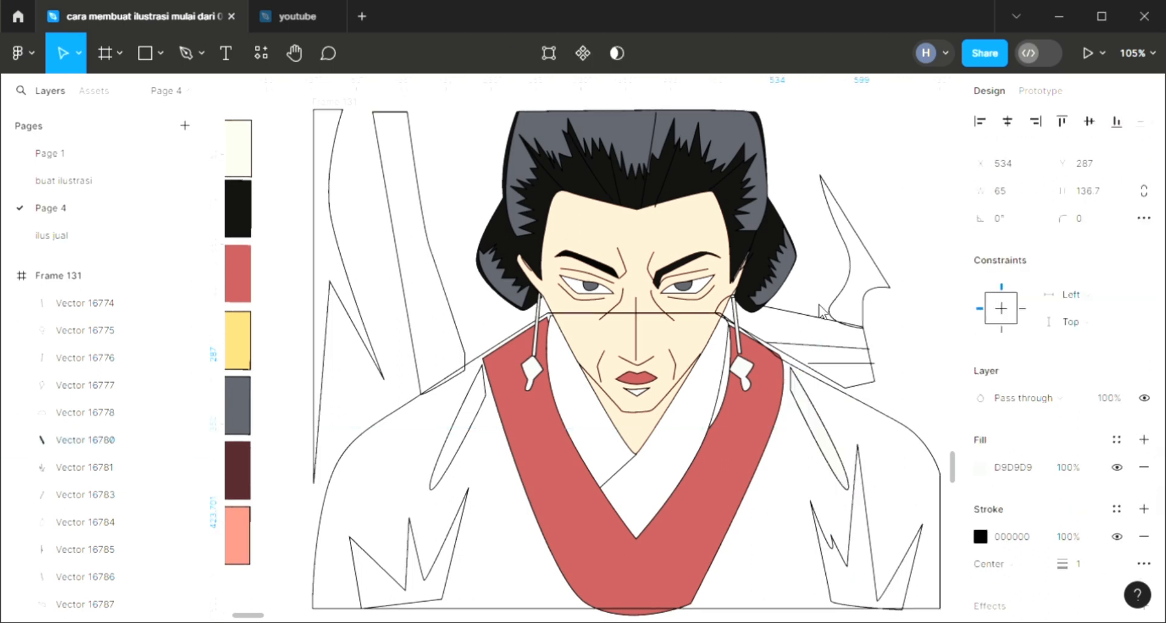
pyautogui.press('i')
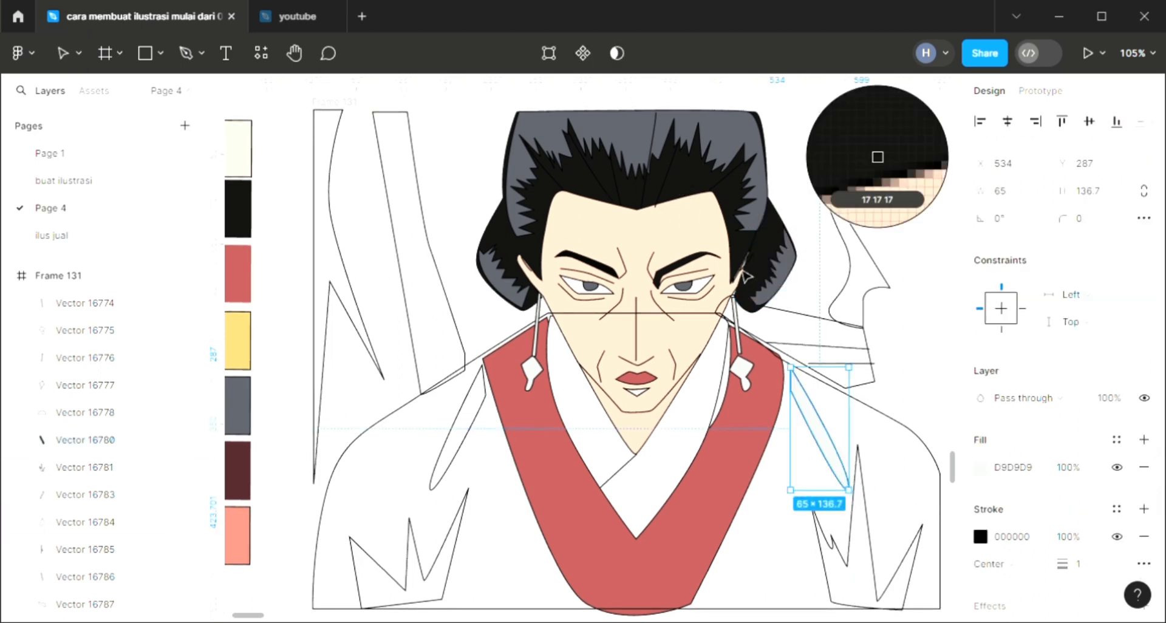
pyautogui.click(776, 228)
# Fill the spiky shadow shape on the right sleeve with near-black 111111 sampled from the hair
pyautogui.click(869, 483)
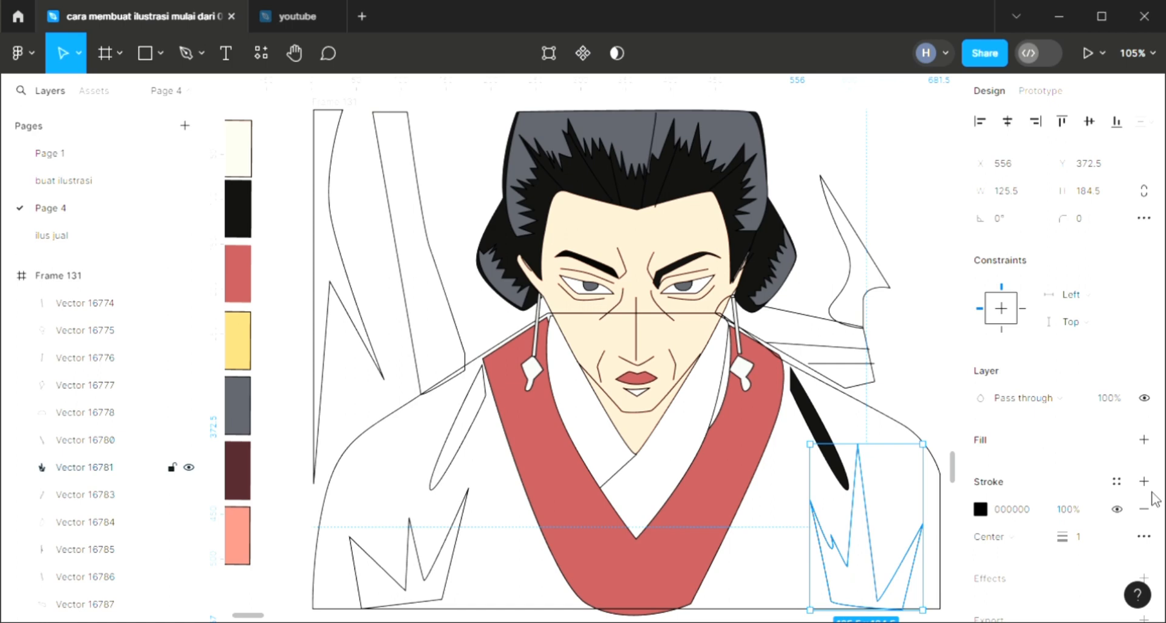
pyautogui.click(1144, 440)
pyautogui.press('i')
pyautogui.click(776, 228)
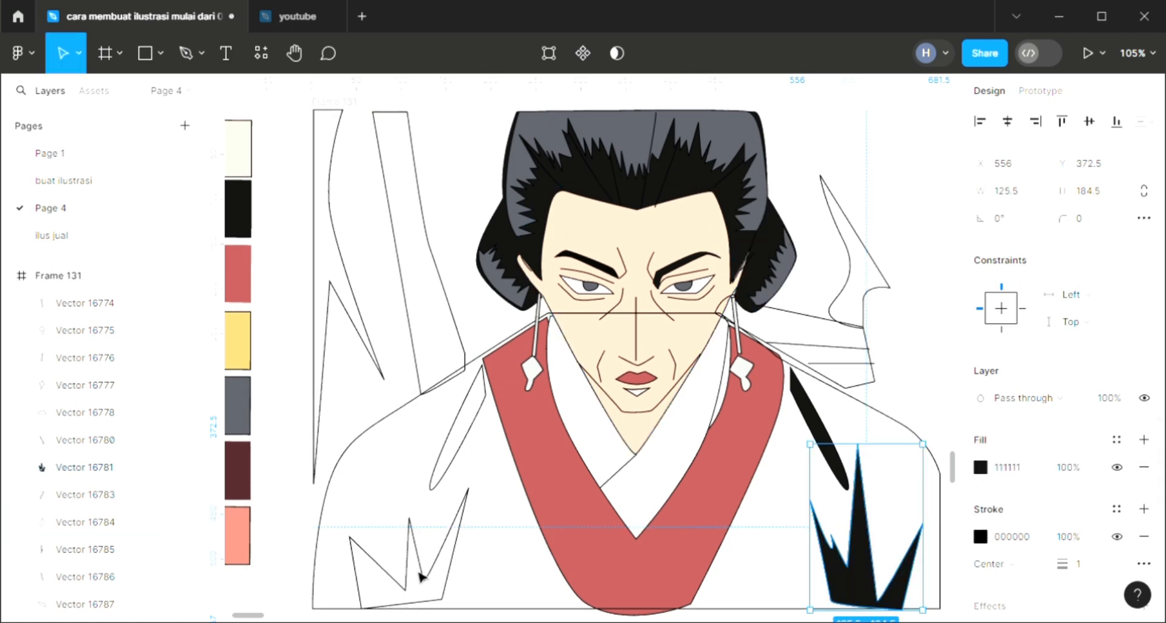
# Fill the spiky shadow shape on the left sleeve with near-black 111111 sampled from the hair
pyautogui.click(427, 571)
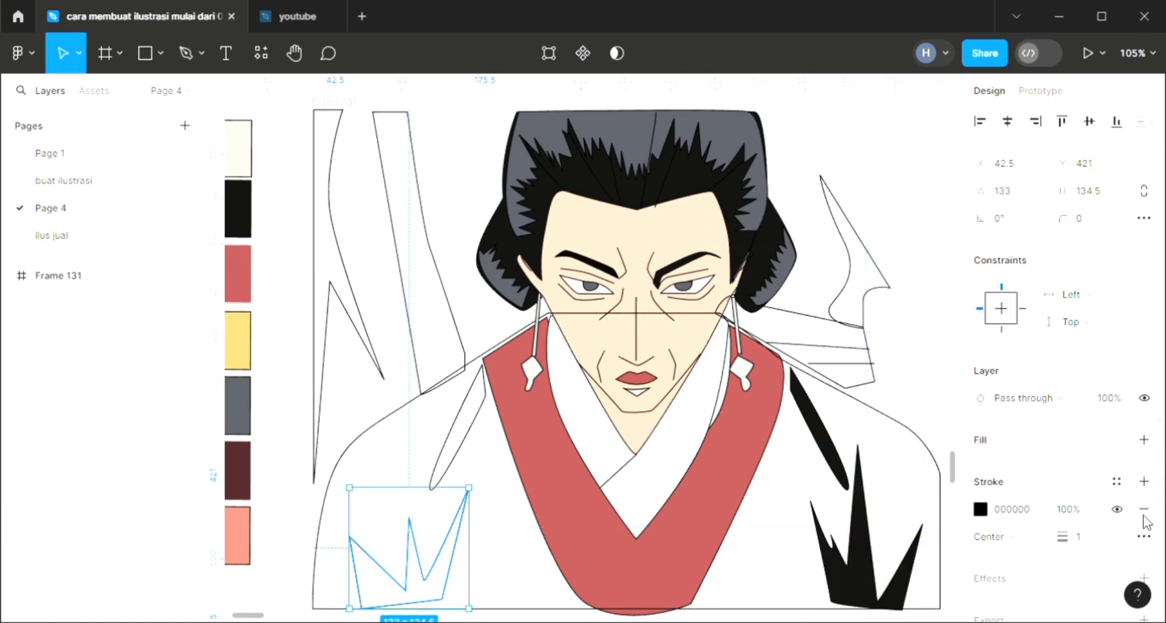
pyautogui.click(1145, 440)
pyautogui.press('i')
pyautogui.click(781, 230)
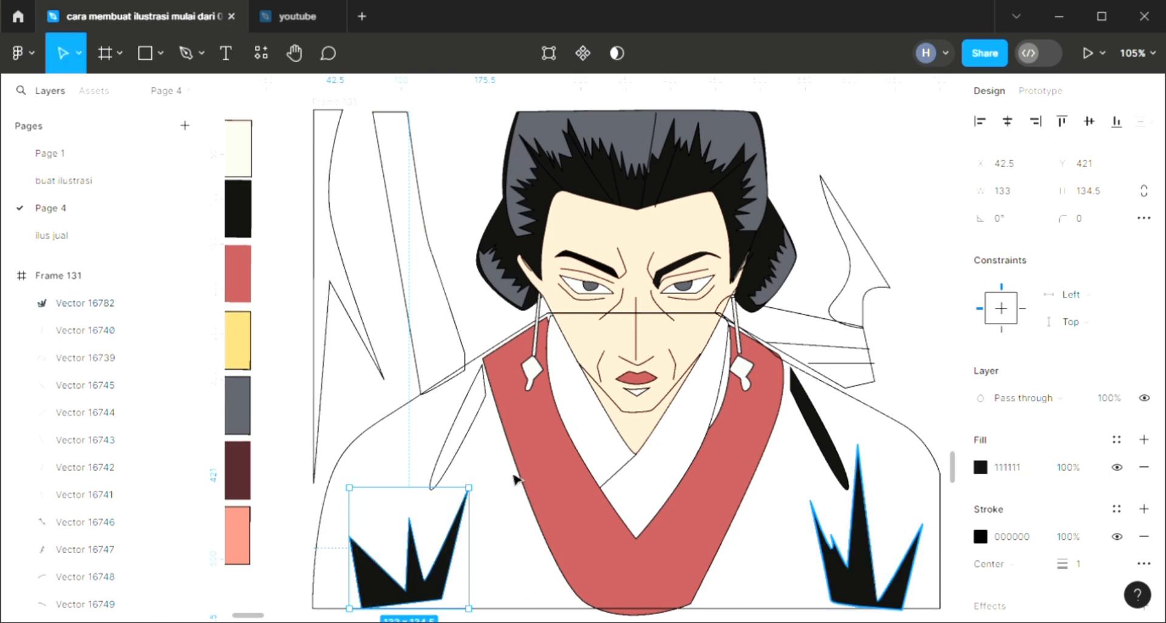
# Fill the narrow fold shape on the left shoulder with near-black 111111 sampled from the hair
pyautogui.click(460, 461)
pyautogui.click(1145, 441)
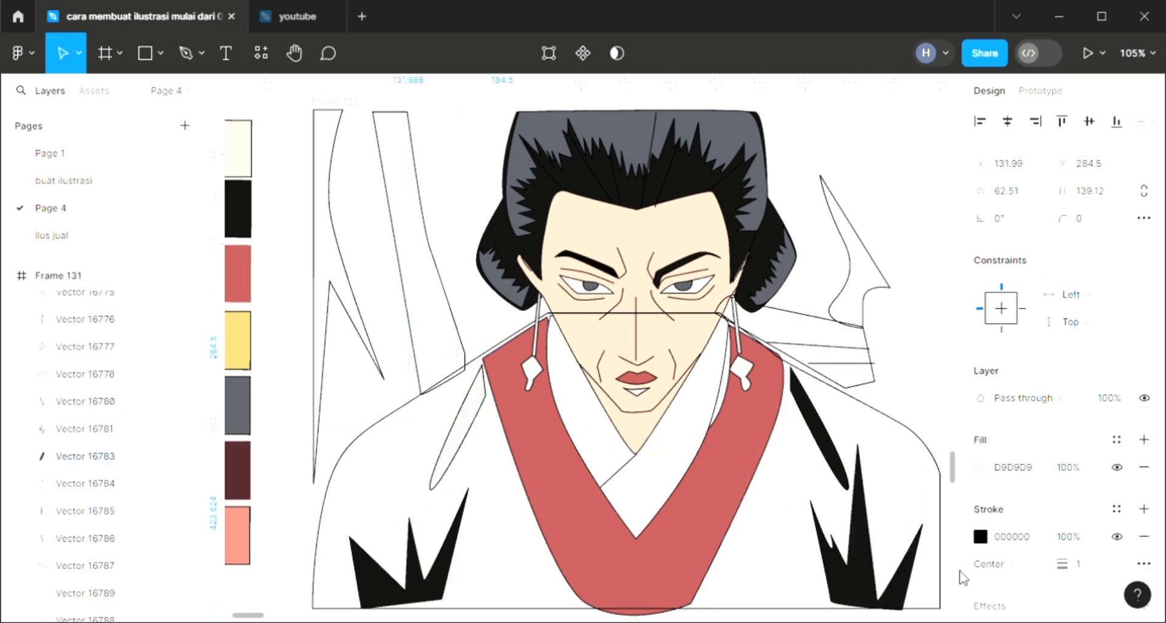
pyautogui.press('i')
pyautogui.click(783, 230)
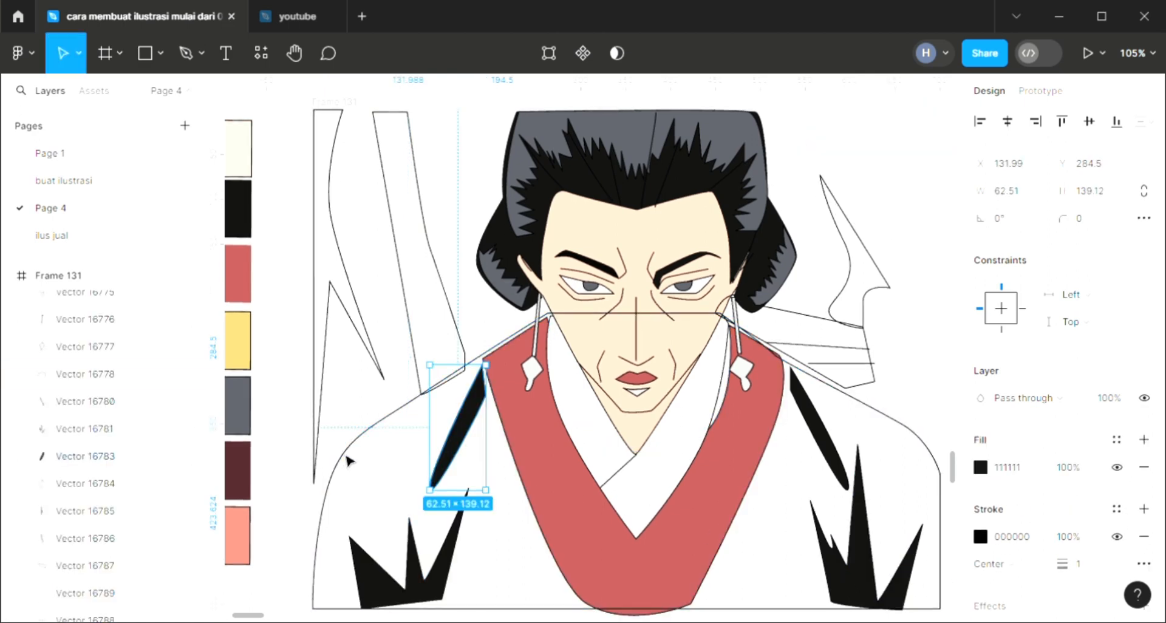
pyautogui.press('Escape')
pyautogui.press('i')
pyautogui.press('Escape')
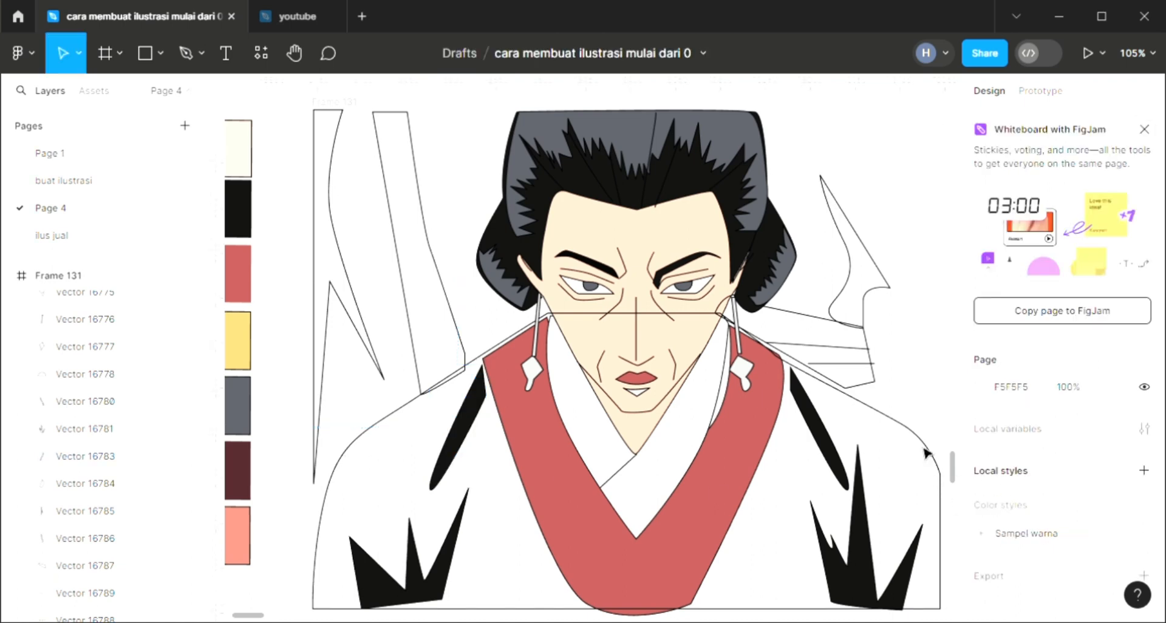
# Fill the large robe body shape with muted red B75756 sampled from the collar and send it to the back
pyautogui.click(928, 448)
pyautogui.click(1144, 440)
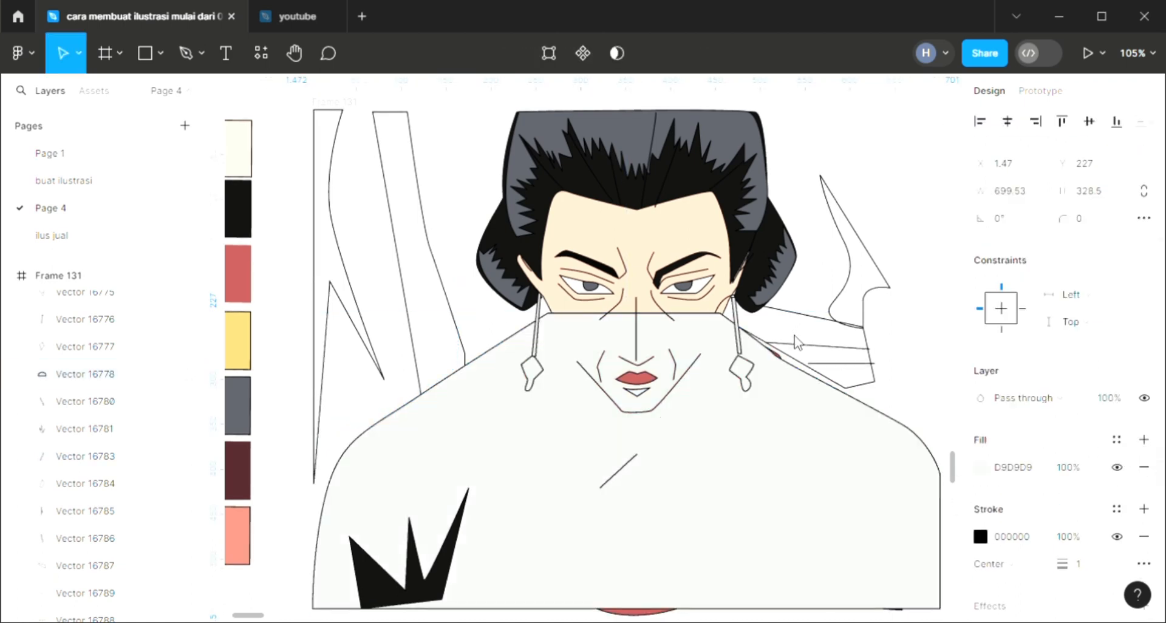
pyautogui.press('i')
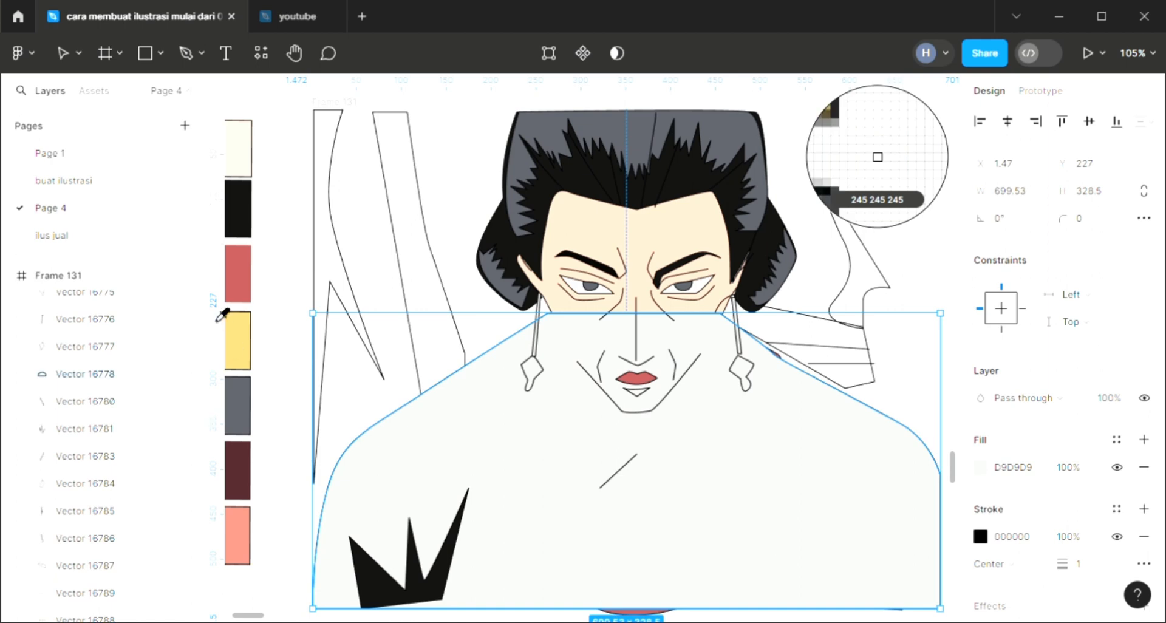
pyautogui.click(506, 394)
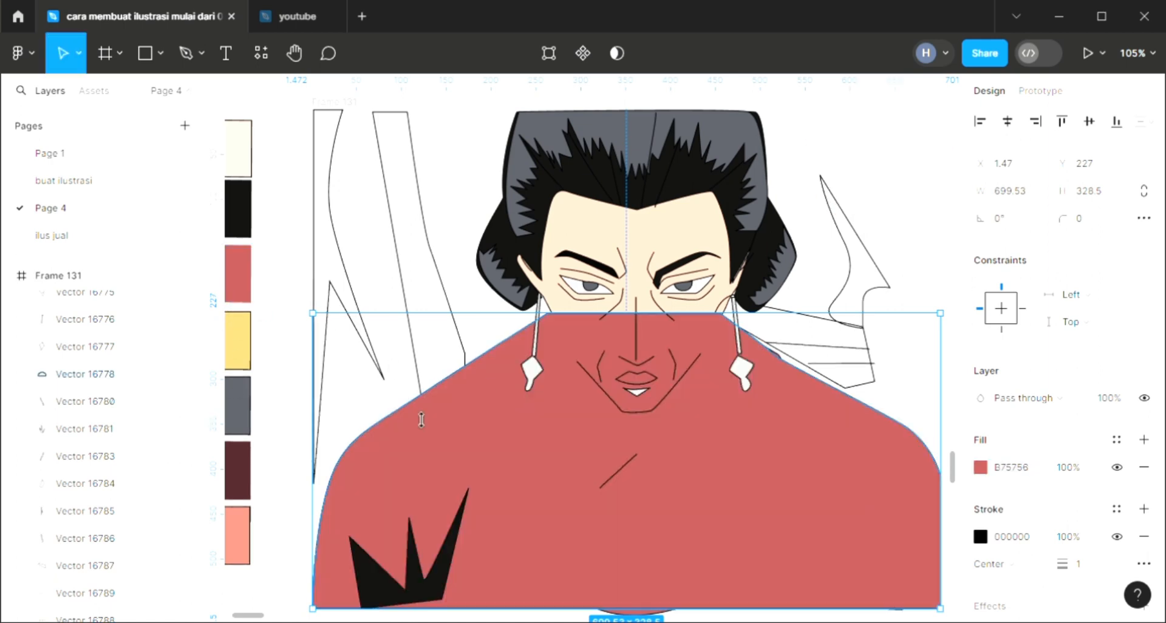
pyautogui.hotkey('ctrl', 'shift', '[')
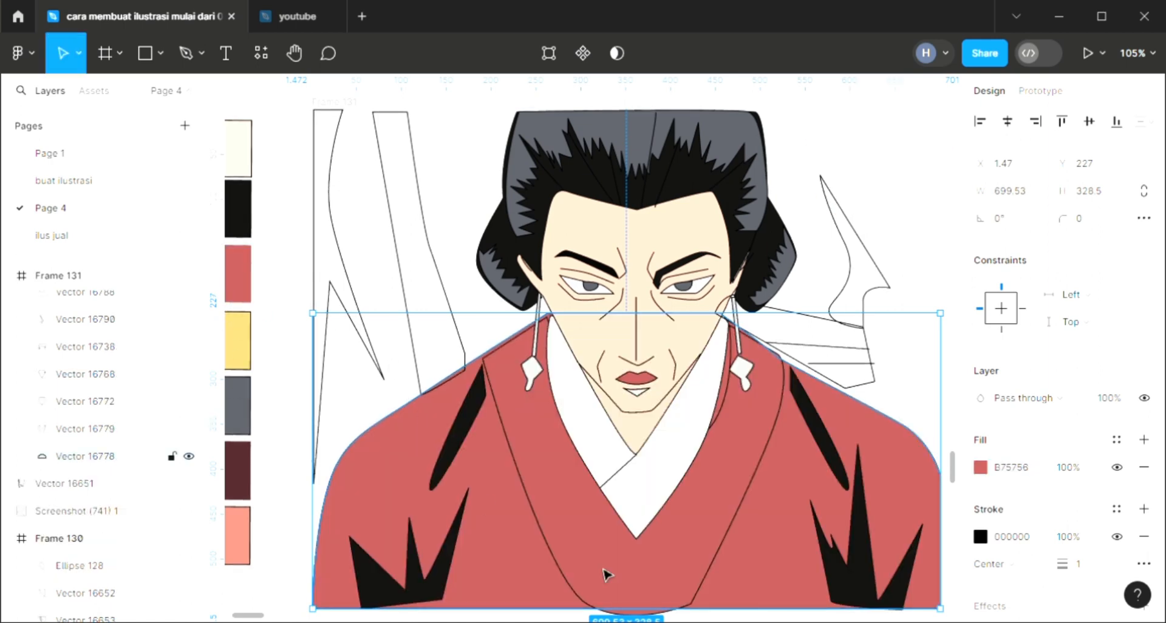
# Set the robe body's fill to the stronger red BD3A39
pyautogui.click(989, 472)
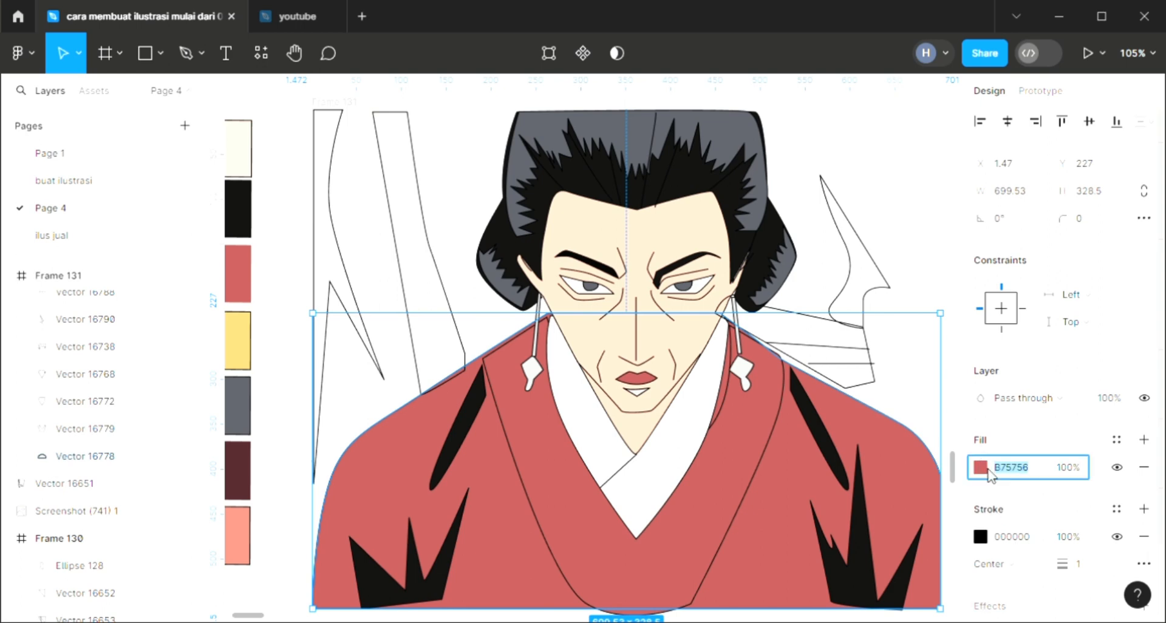
pyautogui.click(985, 473)
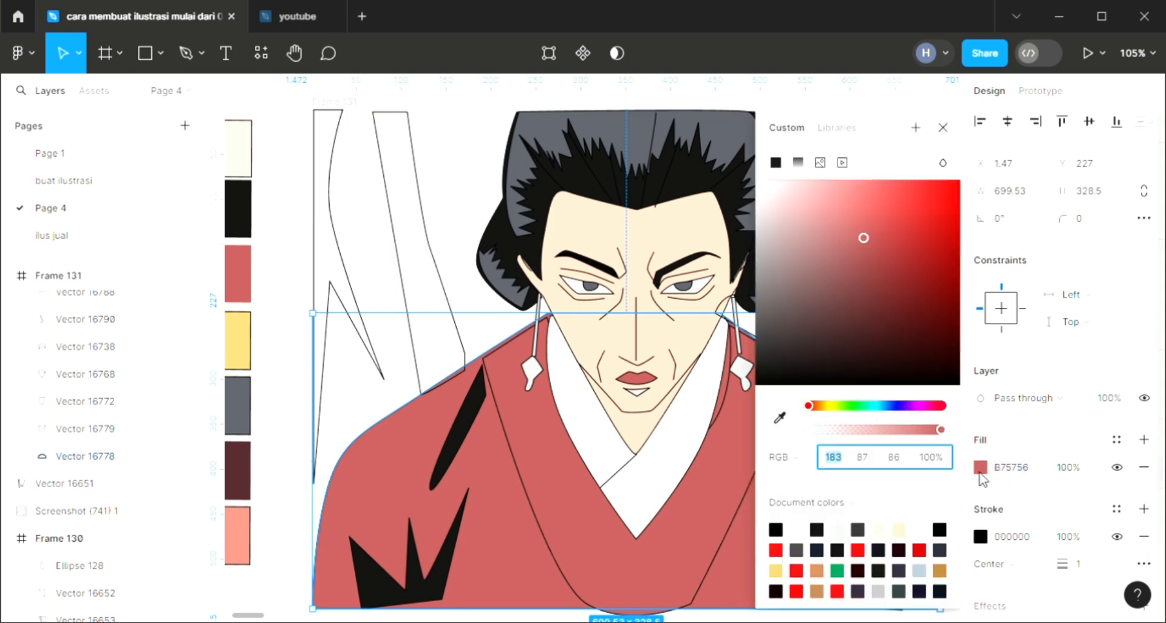
pyautogui.click(900, 233)
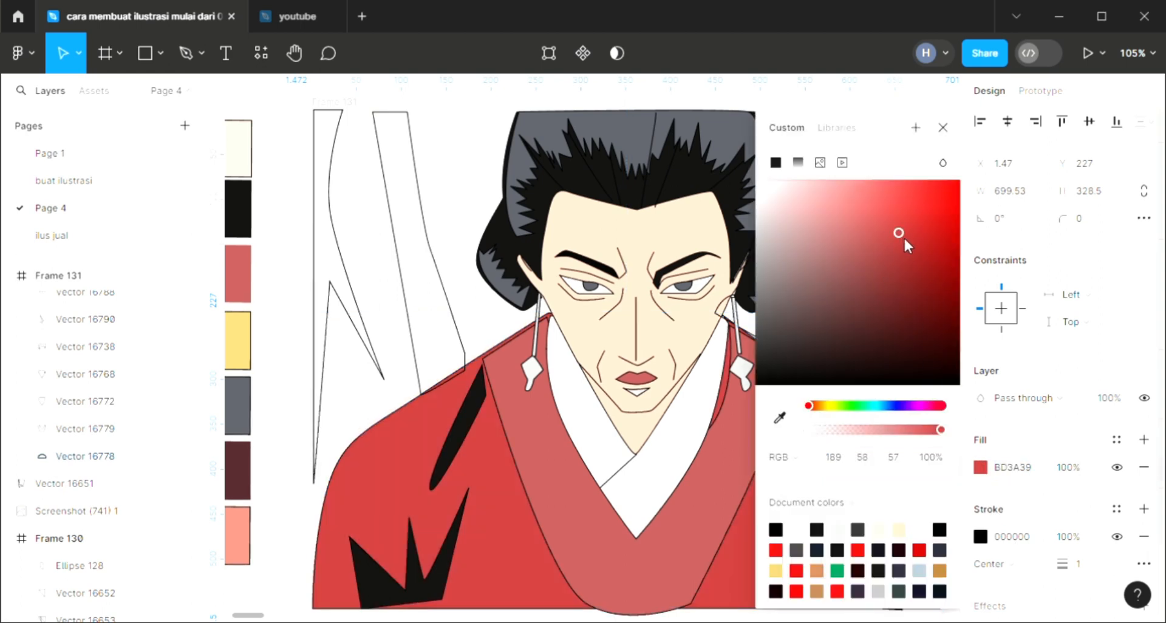
pyautogui.click(943, 127)
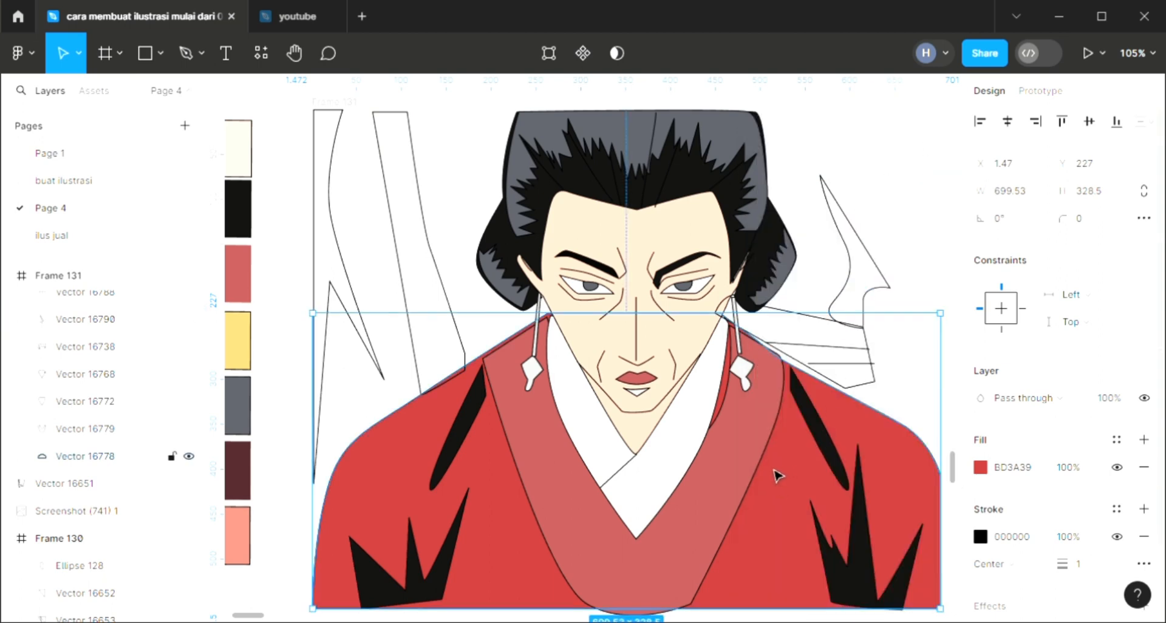
# Reshape the collar's upper inner edge beside the right earring by moving its vector points closer to the neck
pyautogui.doubleClick(736, 407)
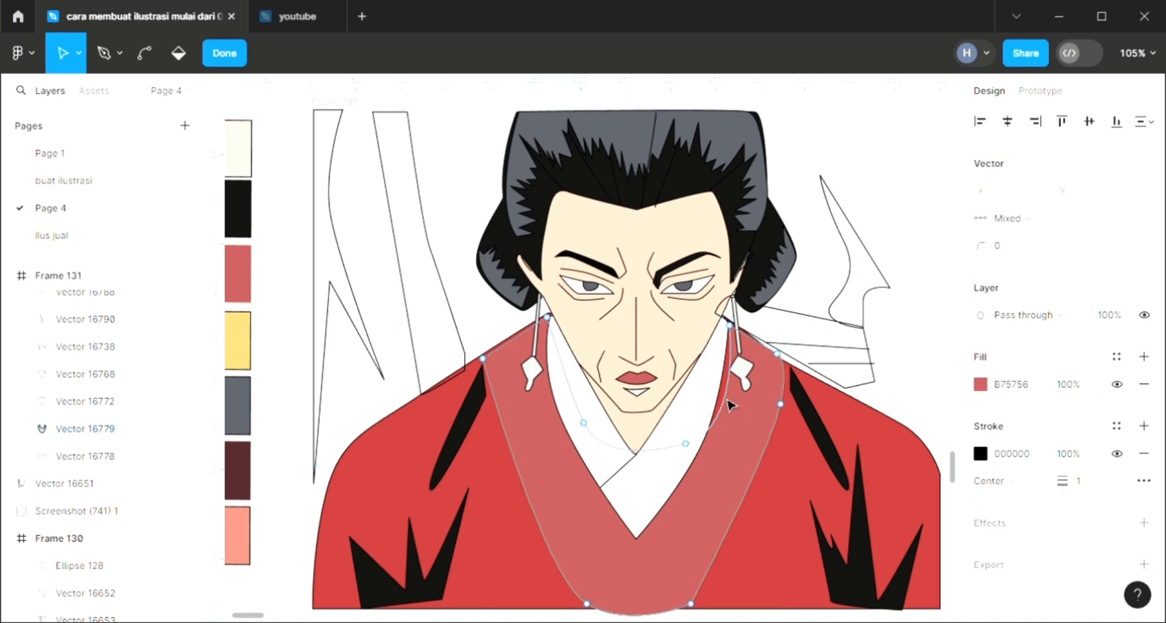
pyautogui.moveTo(727, 399); pyautogui.dragTo(717, 391)
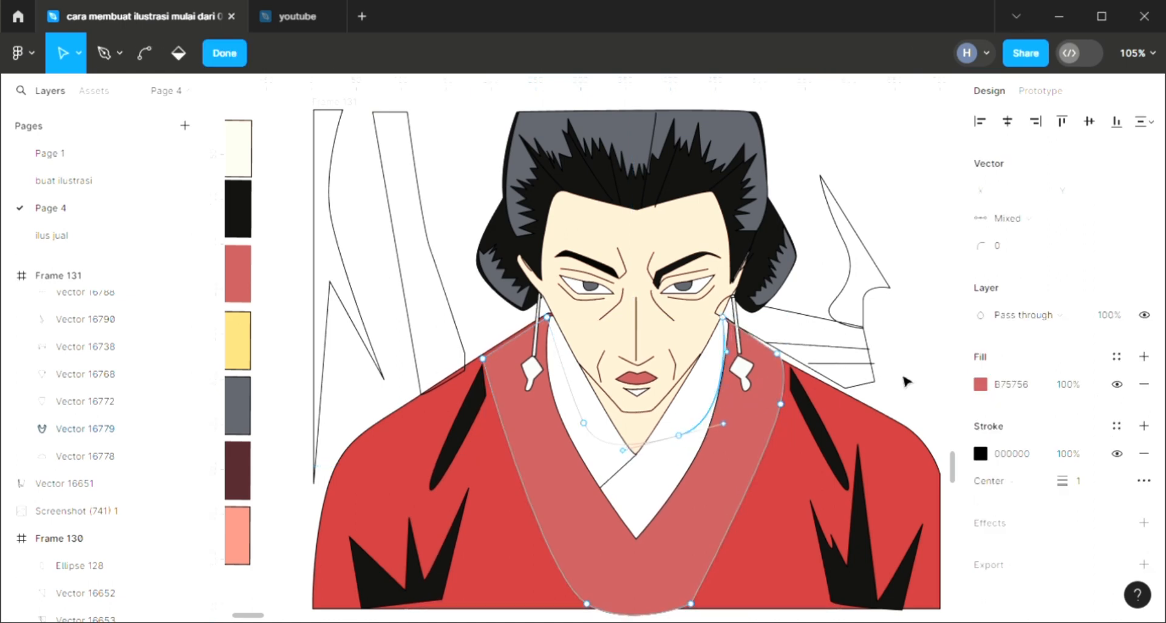
pyautogui.press('Escape')
pyautogui.press('Escape')
pyautogui.press('Escape')
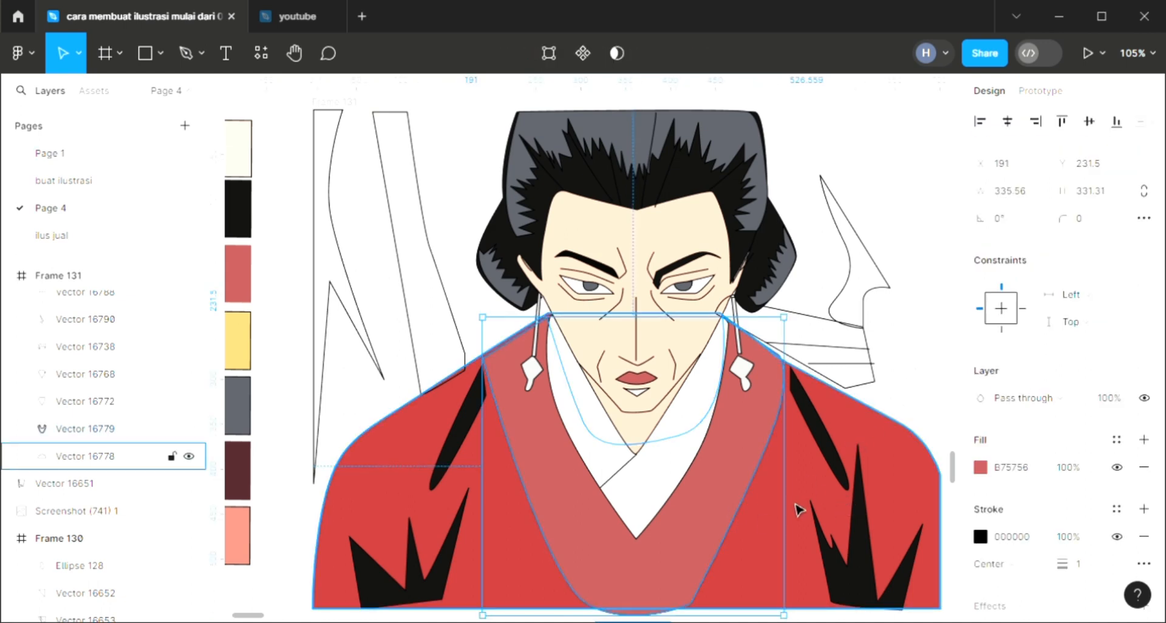
# Recolour the robe body with muted red B75756 sampled from the collar
pyautogui.click(817, 495)
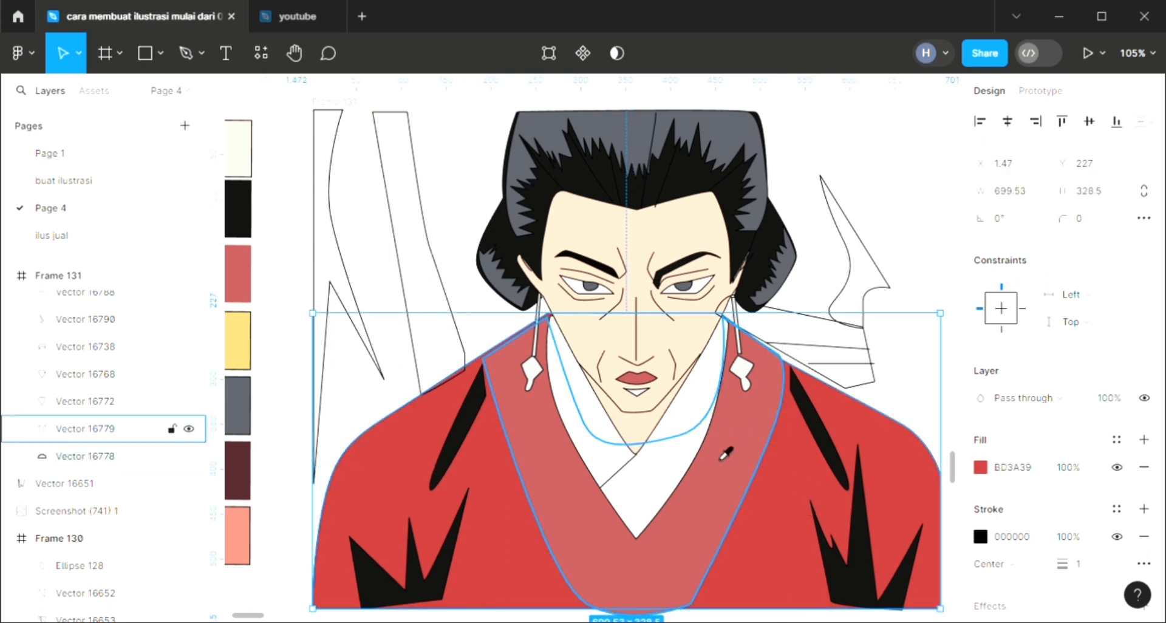
pyautogui.press('i')
pyautogui.click(750, 469)
# Set the collar's fill to the stronger red BC3F3E
pyautogui.click(717, 503)
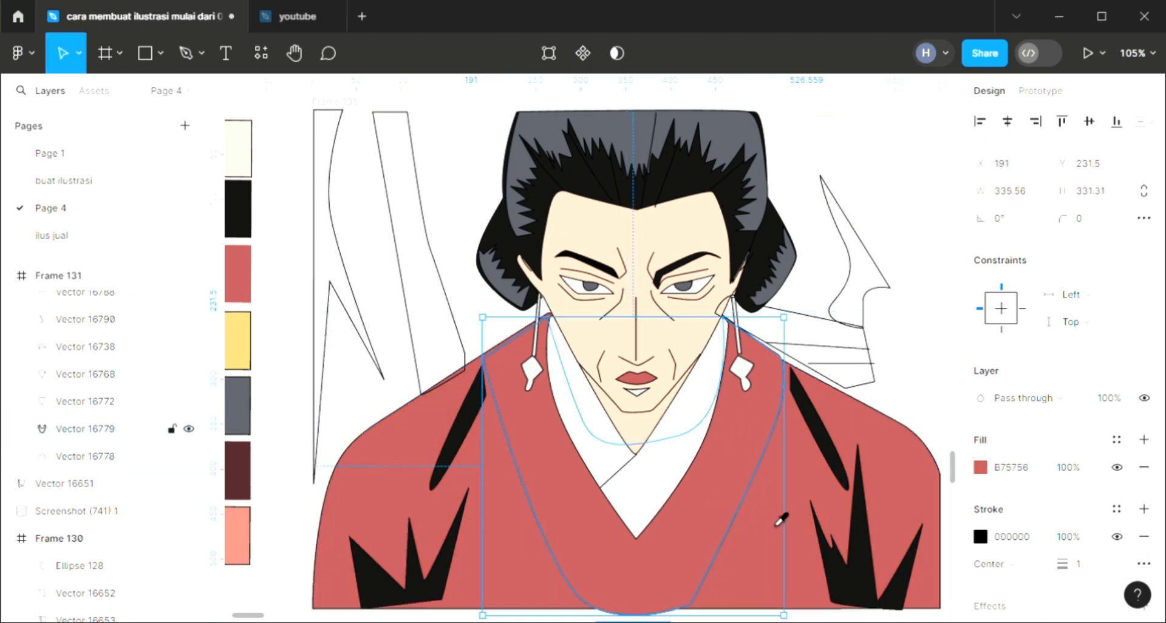
pyautogui.press('i')
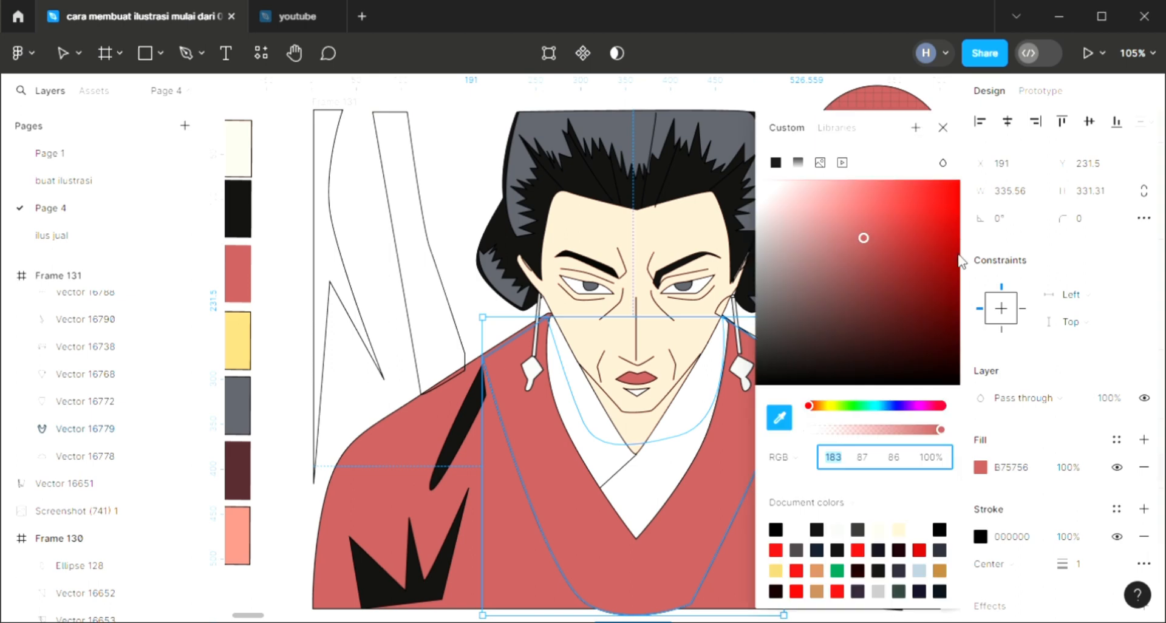
pyautogui.click(892, 234)
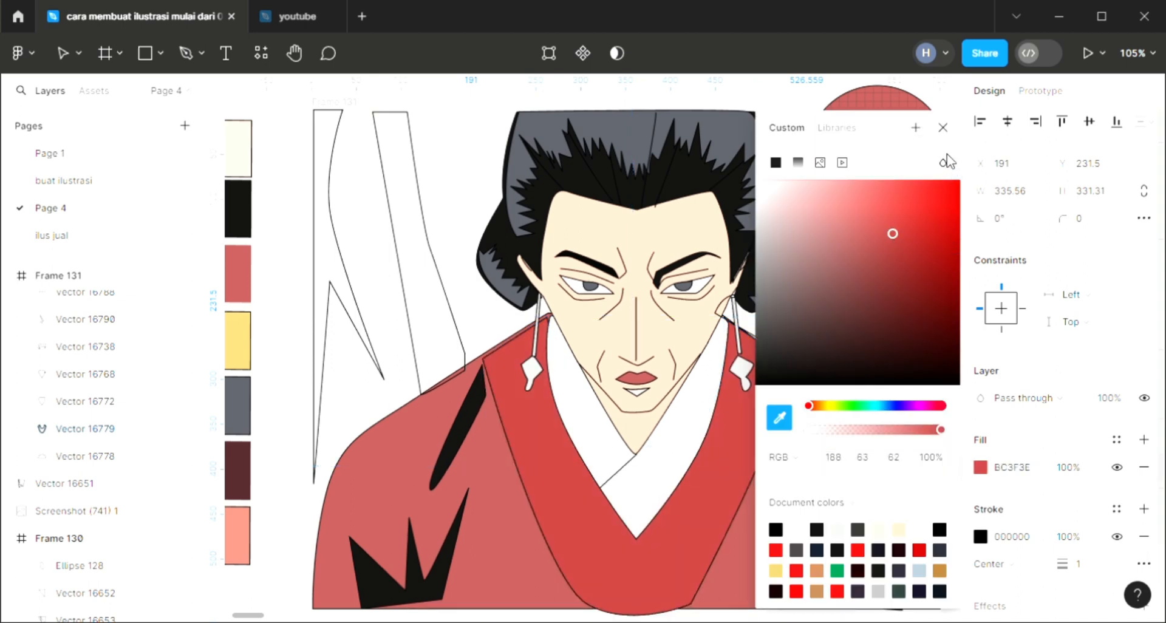
pyautogui.press('i')
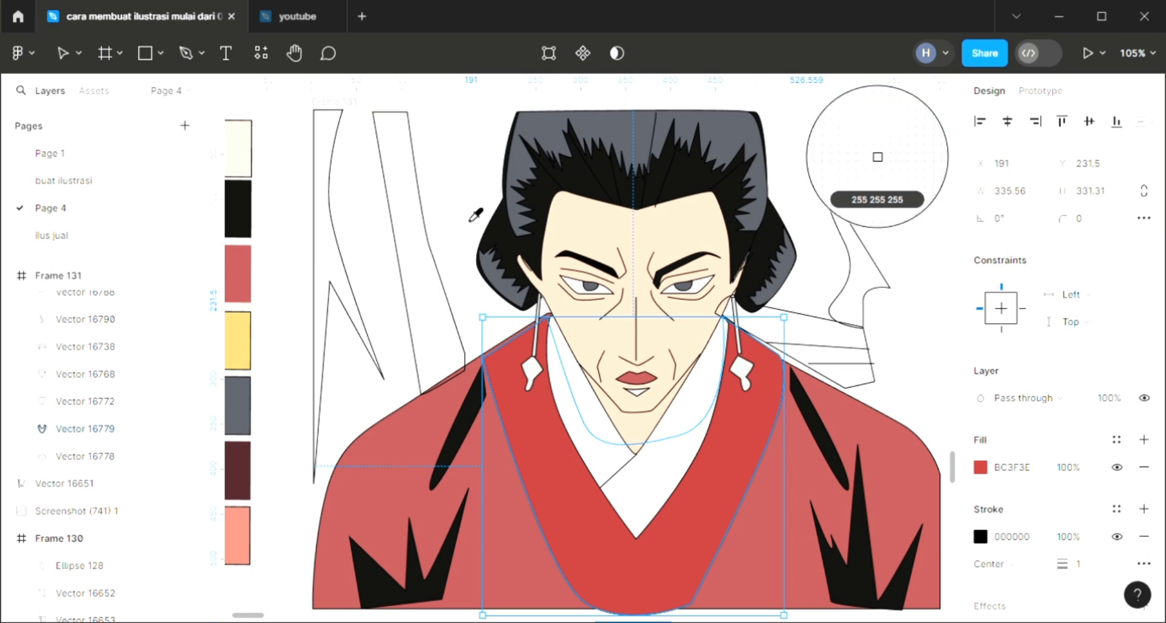
pyautogui.press('Escape')
pyautogui.press('Escape')
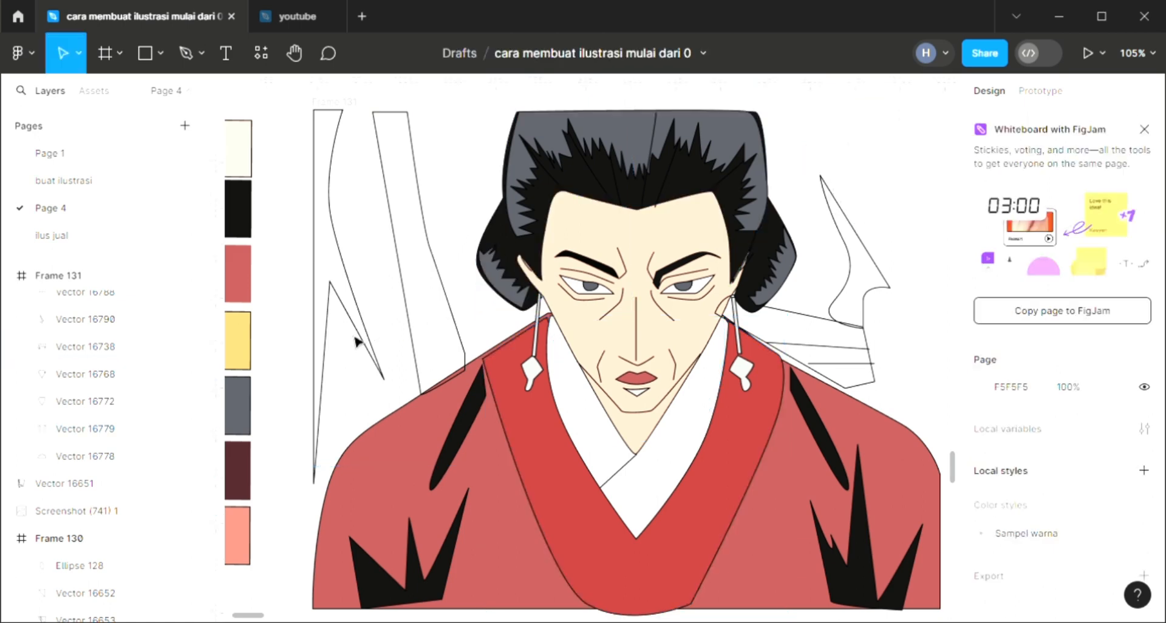
# Fill the pointed background shape at the artwork's far left edge with red BC3F3E sampled from the collar
pyautogui.click(383, 349)
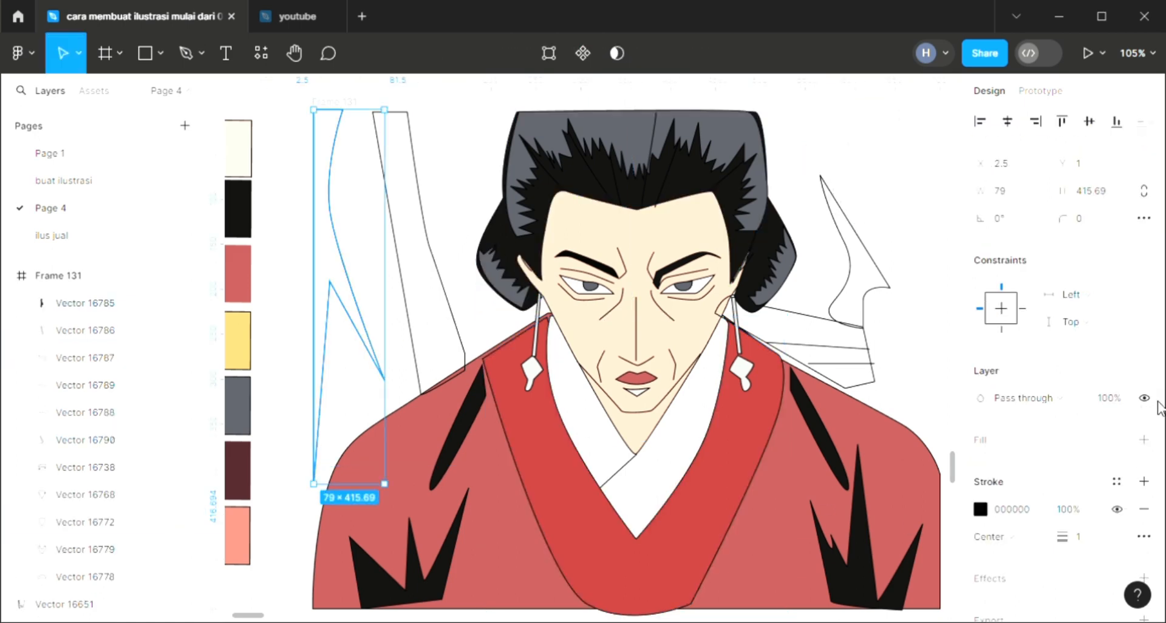
pyautogui.click(1145, 440)
pyautogui.press('i')
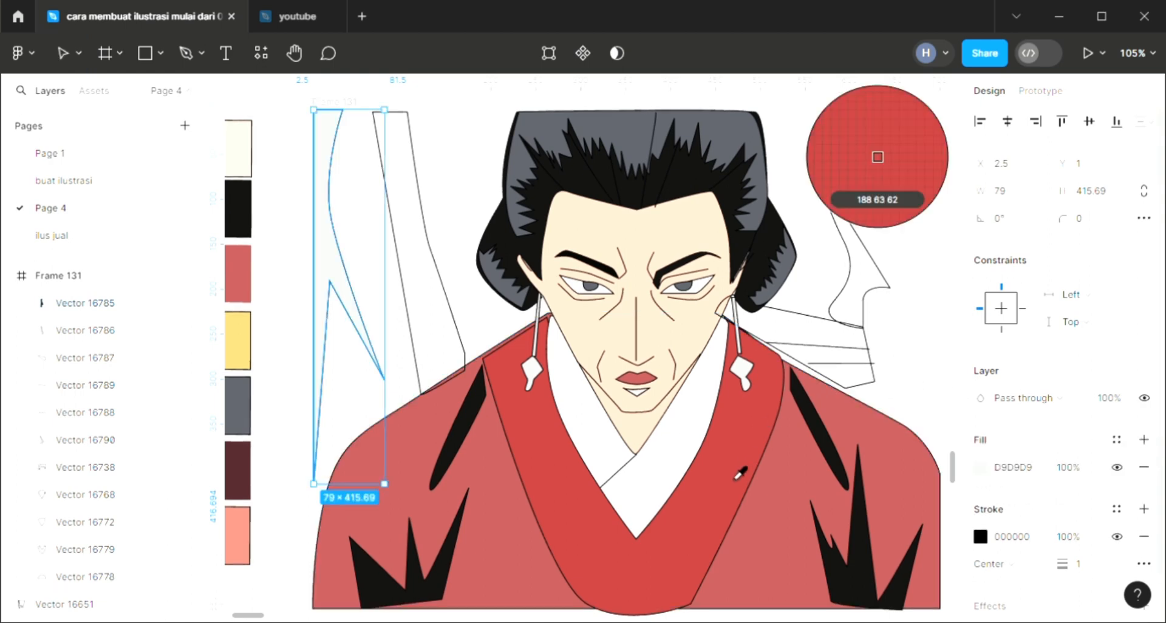
pyautogui.click(550, 360)
# Fill the long ribbon shape above the left shoulder with muted red B75756 sampled from the robe body
pyautogui.click(448, 290)
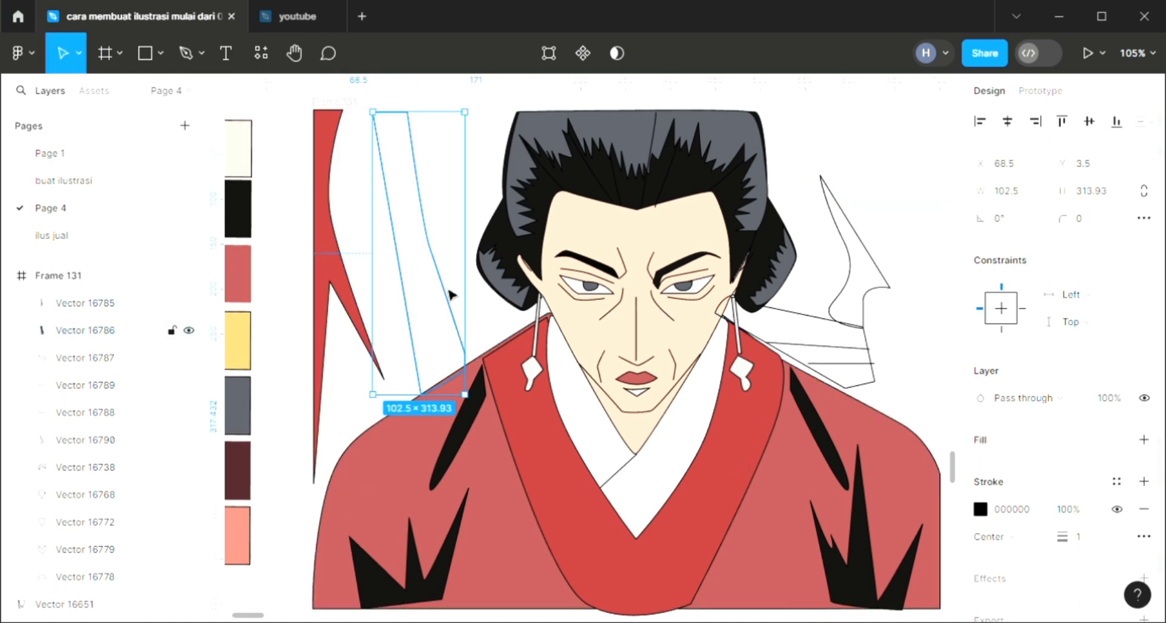
pyautogui.click(1144, 440)
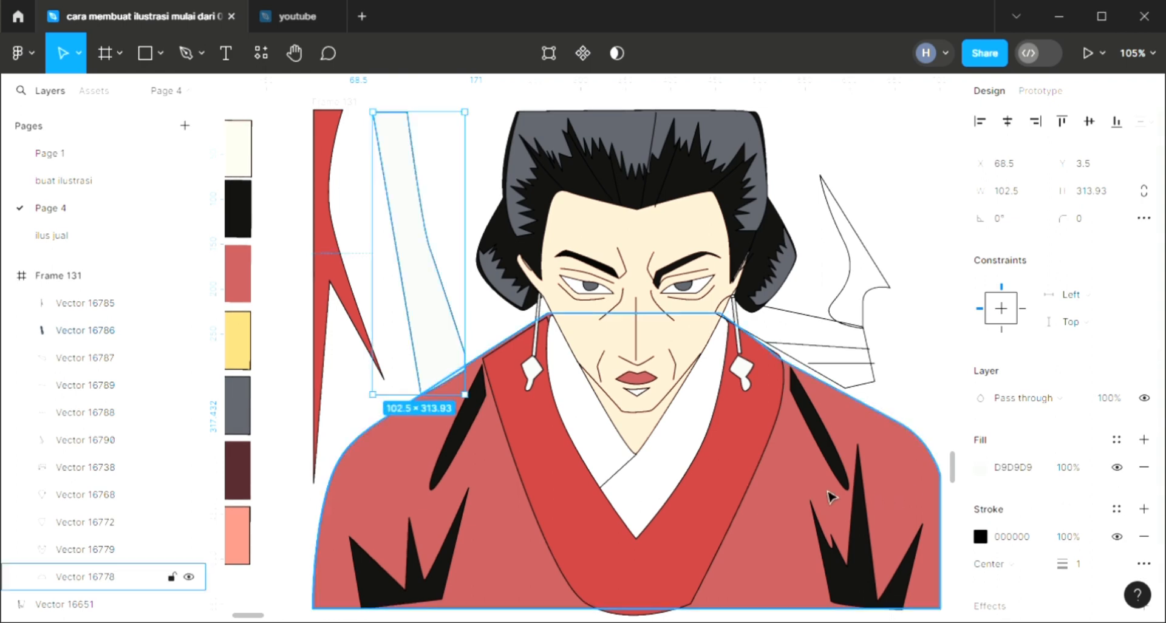
pyautogui.press('i')
pyautogui.click(834, 481)
# Fill the curved pointed shape beside the hair on the right with grey 575A63 sampled from the hair
pyautogui.click(888, 292)
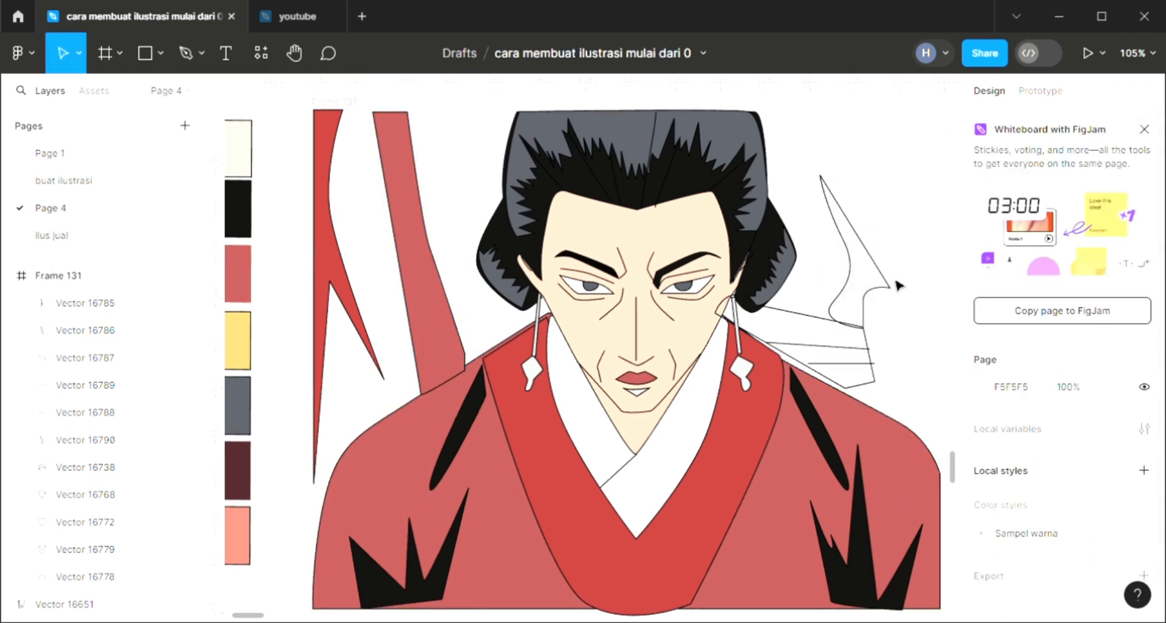
pyautogui.click(865, 296)
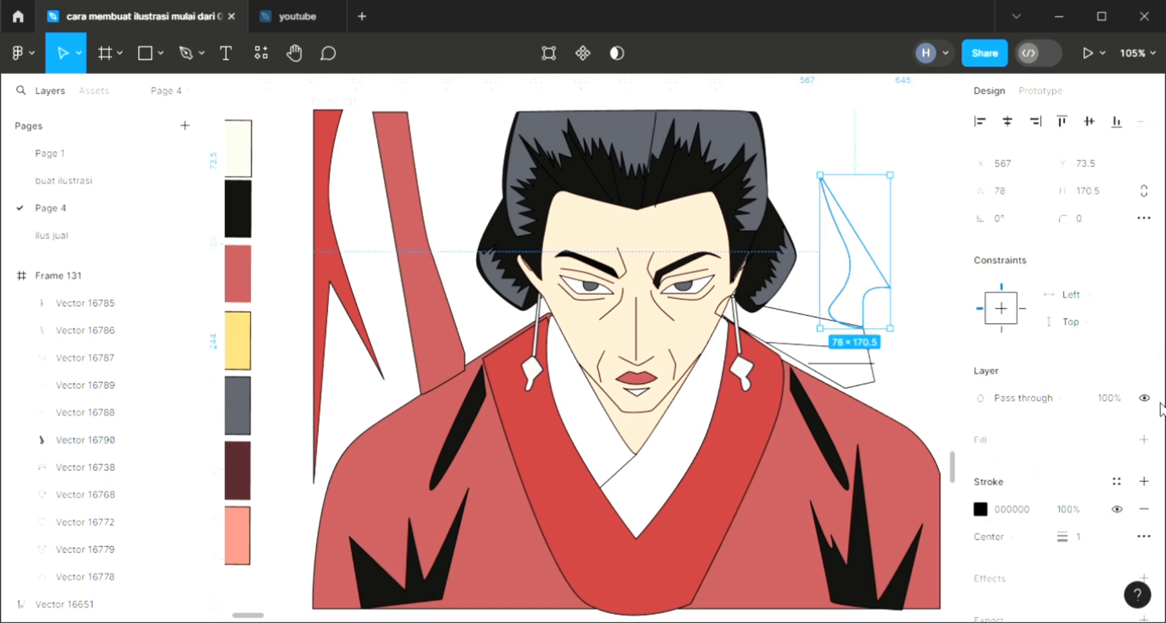
pyautogui.click(1145, 440)
pyautogui.press('i')
pyautogui.click(743, 143)
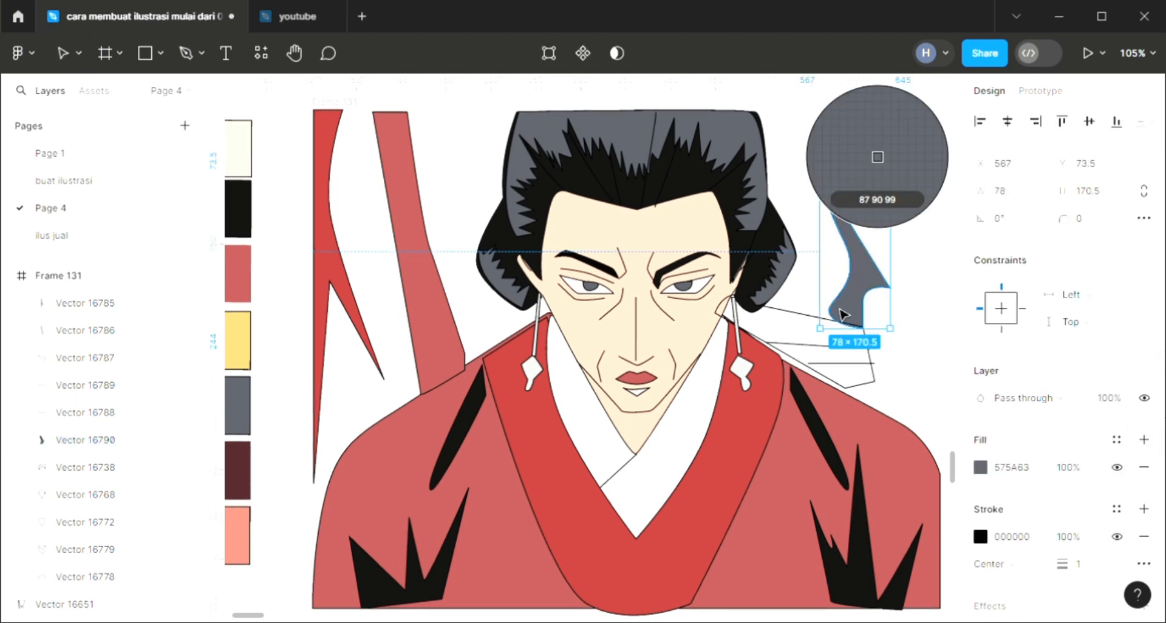
# Fill the wide angular shape behind the right shoulder with the hair's grey 575A63
pyautogui.click(875, 388)
pyautogui.click(1145, 440)
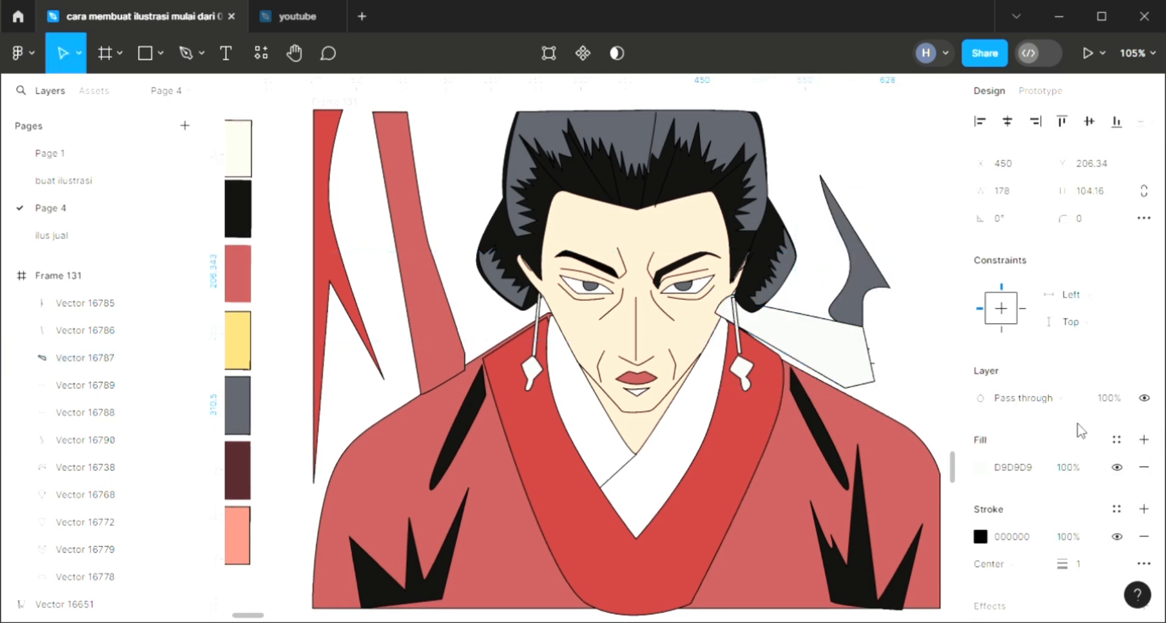
pyautogui.press('i')
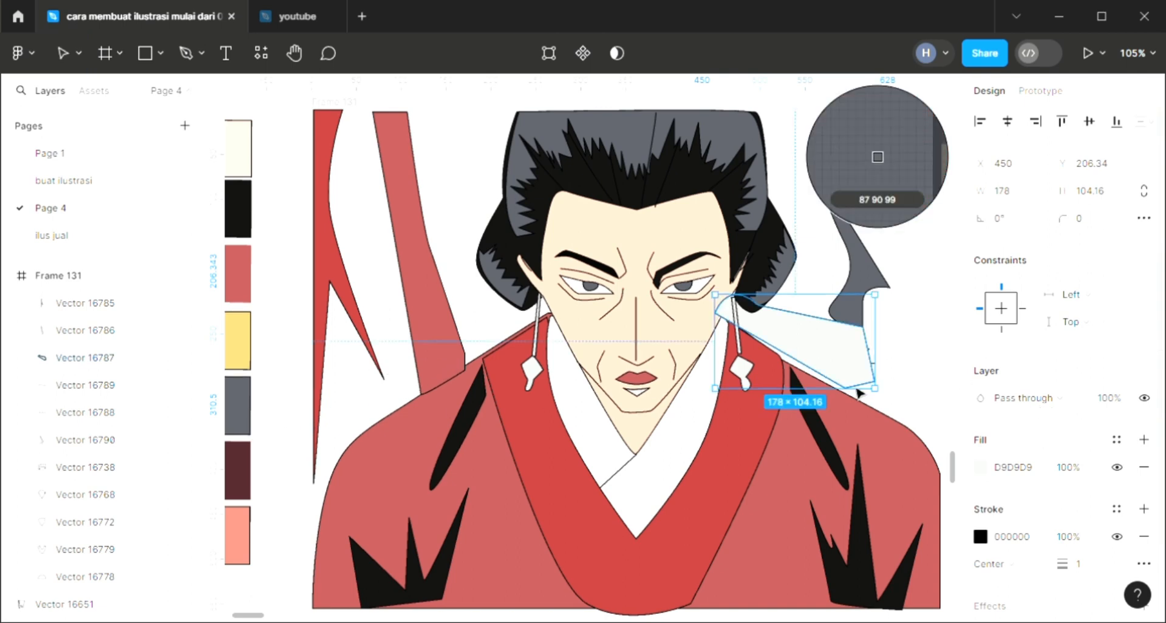
pyautogui.click(878, 157)
pyautogui.scroll(-1, 562, 310)
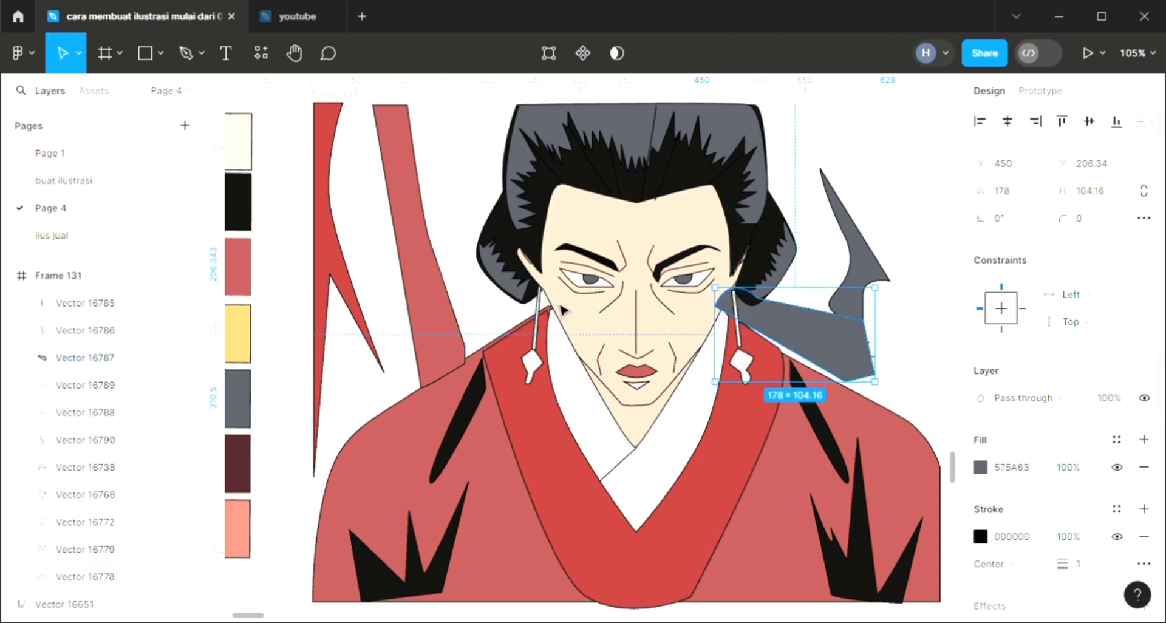
pyautogui.scroll(1, 698, 390)
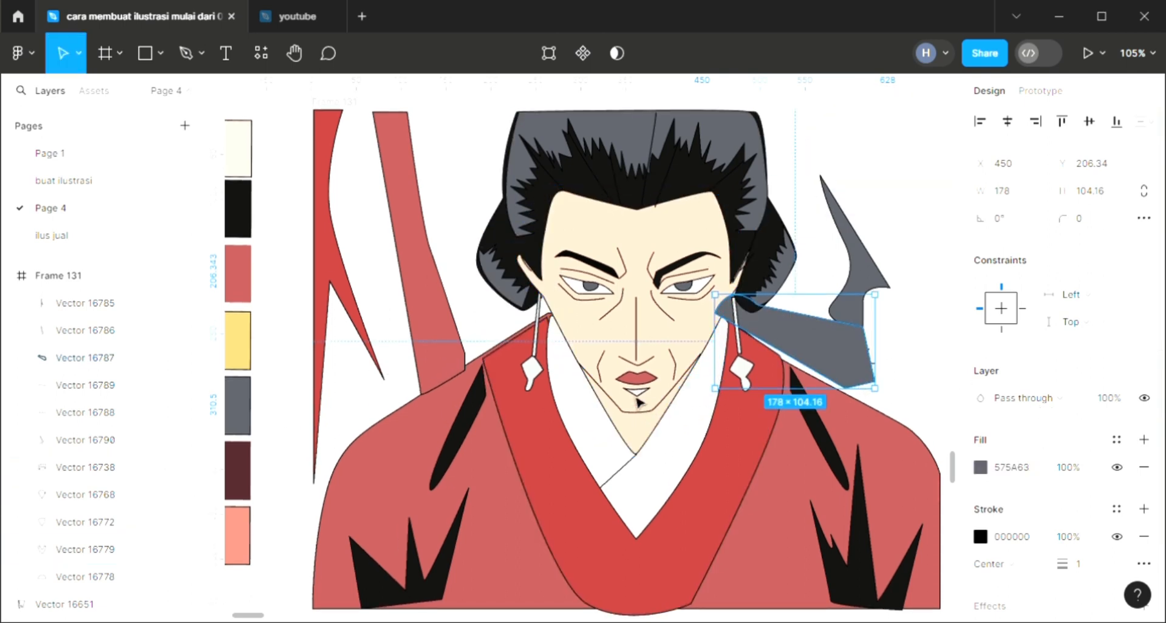
# Change Frame 131's background fill to a linear gradient with light red RGB 233, 112, 112 as its upper colour
pyautogui.click(324, 115)
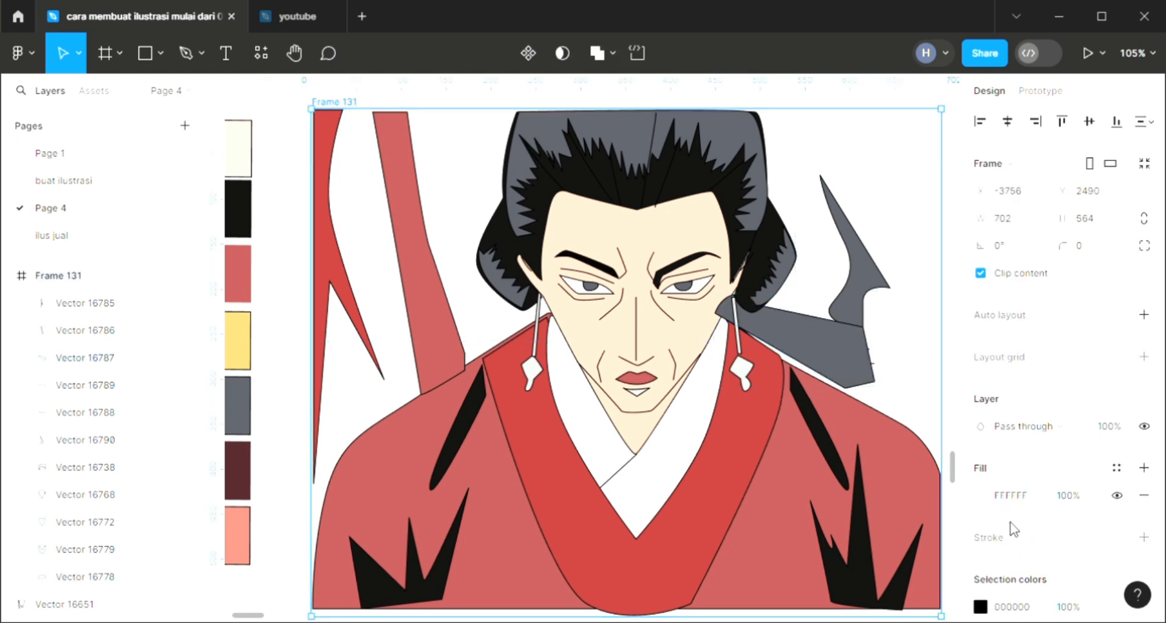
pyautogui.click(975, 499)
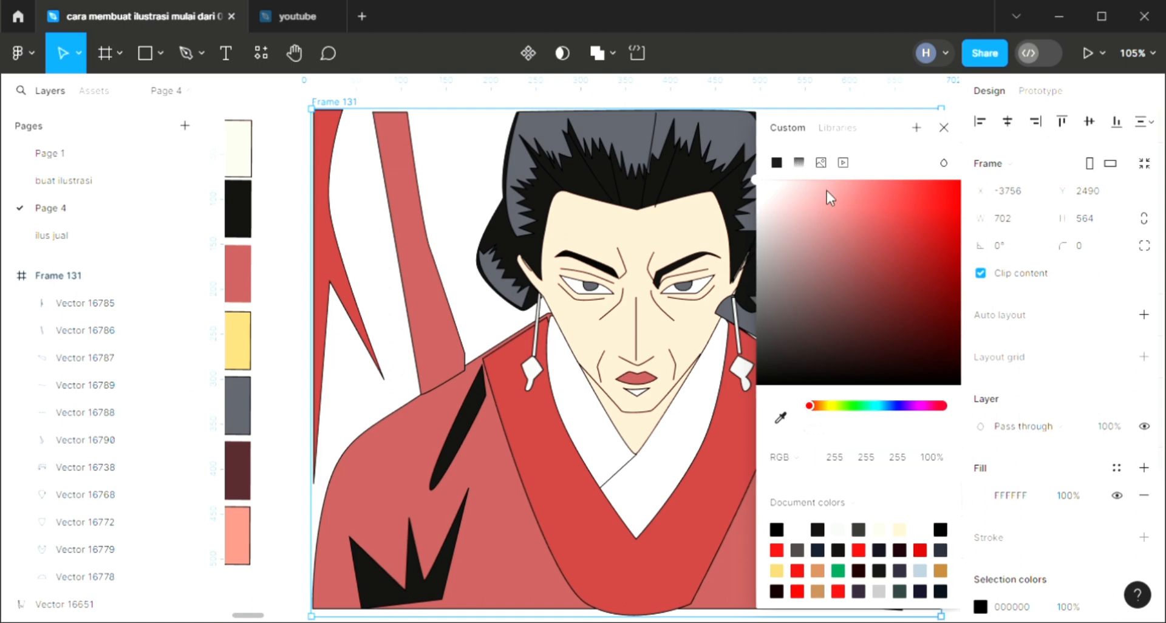
pyautogui.click(796, 163)
pyautogui.click(862, 258)
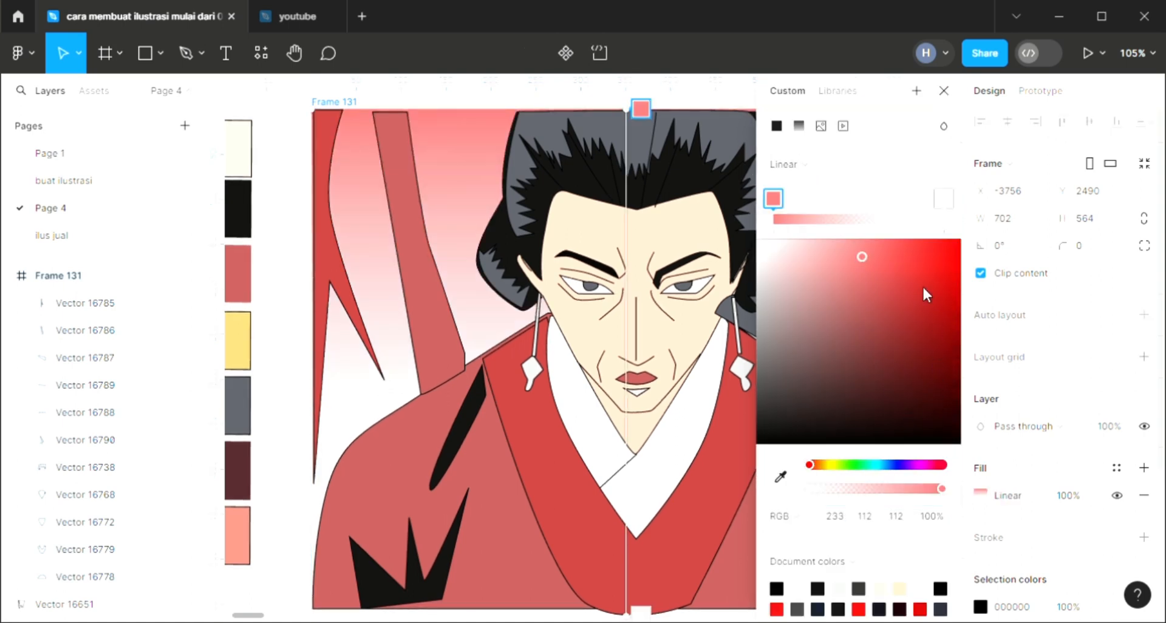
pyautogui.click(945, 91)
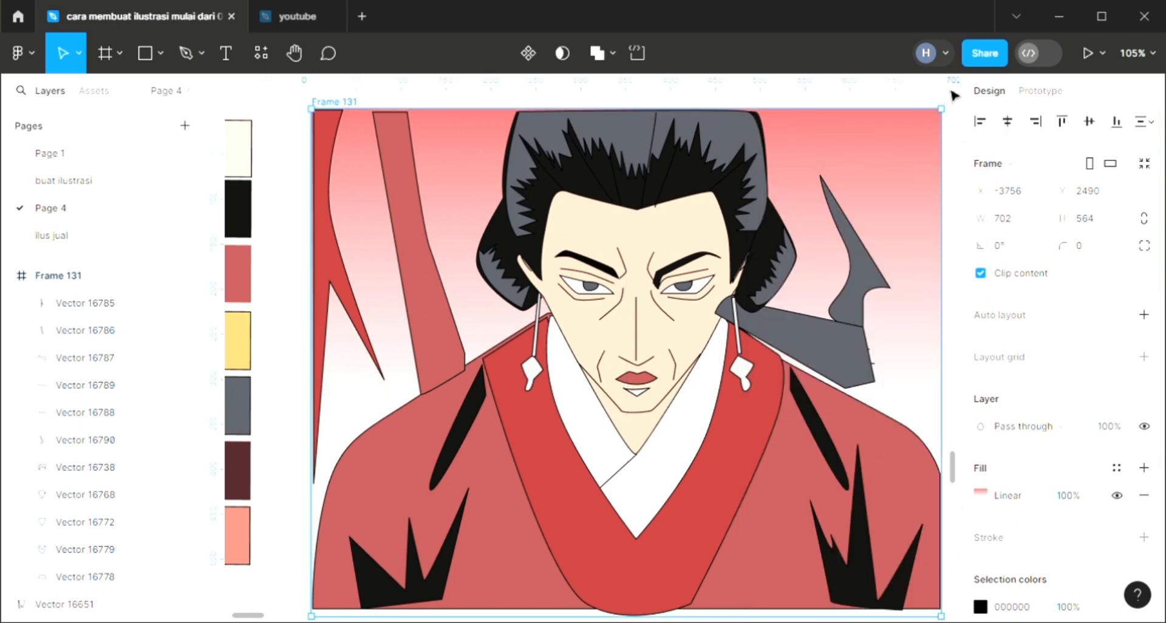
# Draw the inner edge of a curving stripe down the right side of the red collar with the Pen tool
pyautogui.click(194, 60)
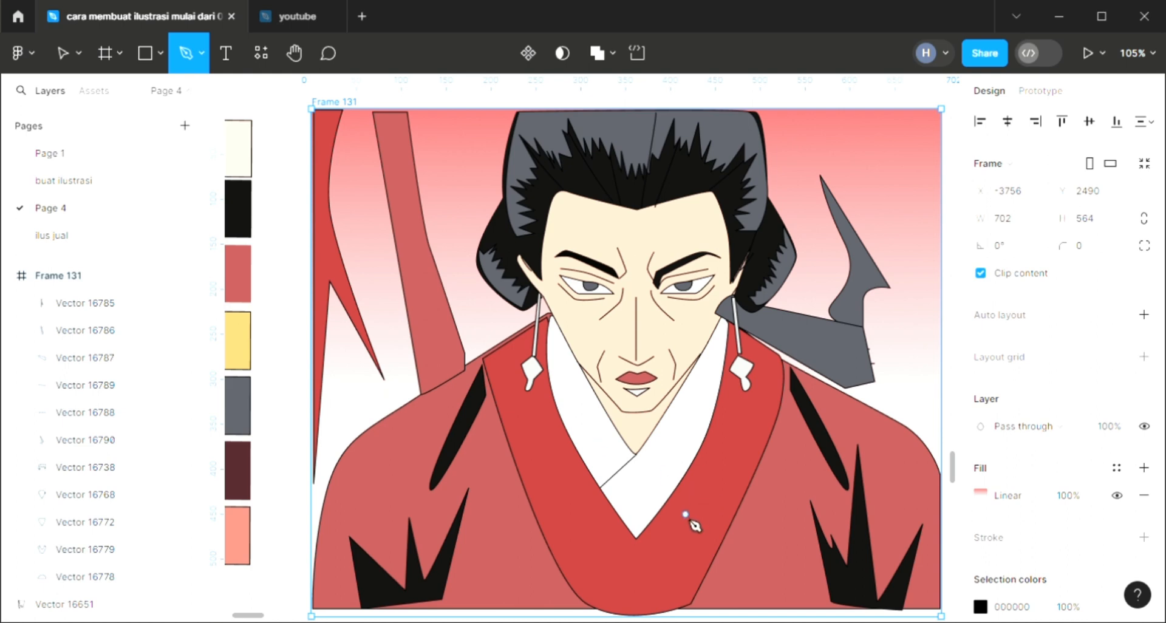
pyautogui.scroll(1, 691, 519)
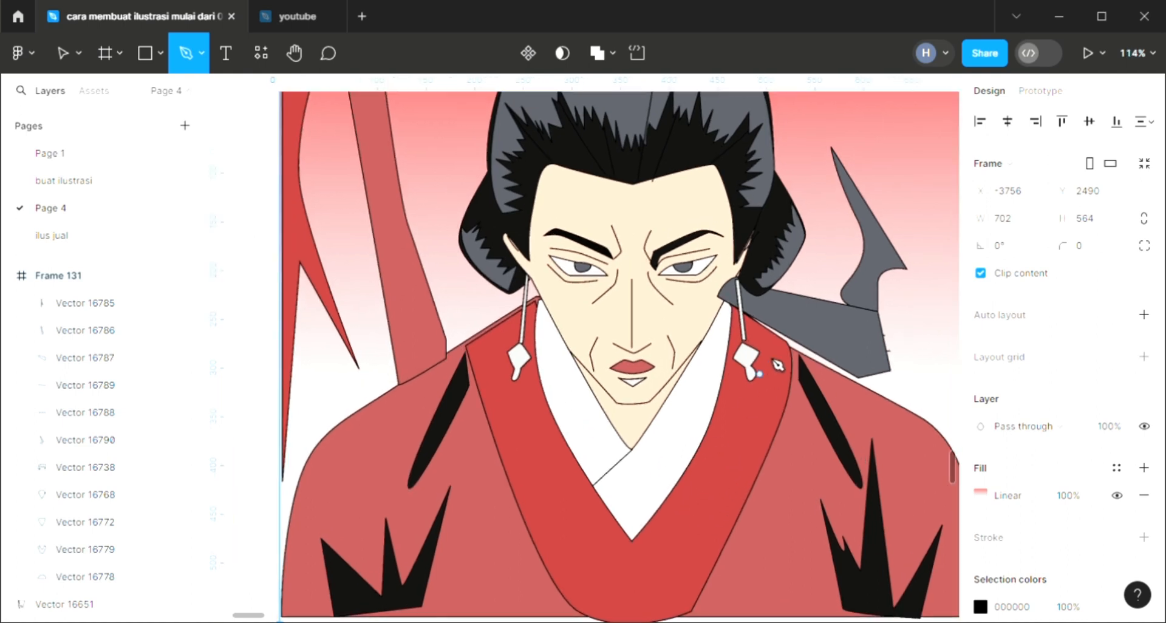
pyautogui.click(758, 336)
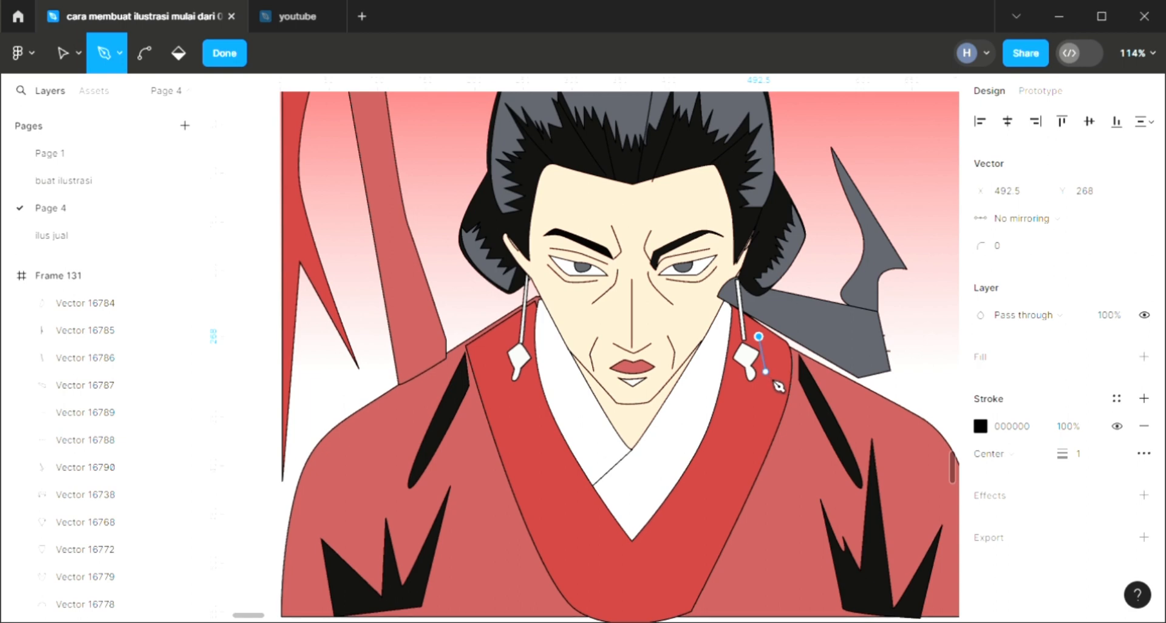
pyautogui.moveTo(768, 378); pyautogui.dragTo(723, 442)
pyautogui.moveTo(708, 505); pyautogui.dragTo(656, 568)
pyautogui.click(662, 554)
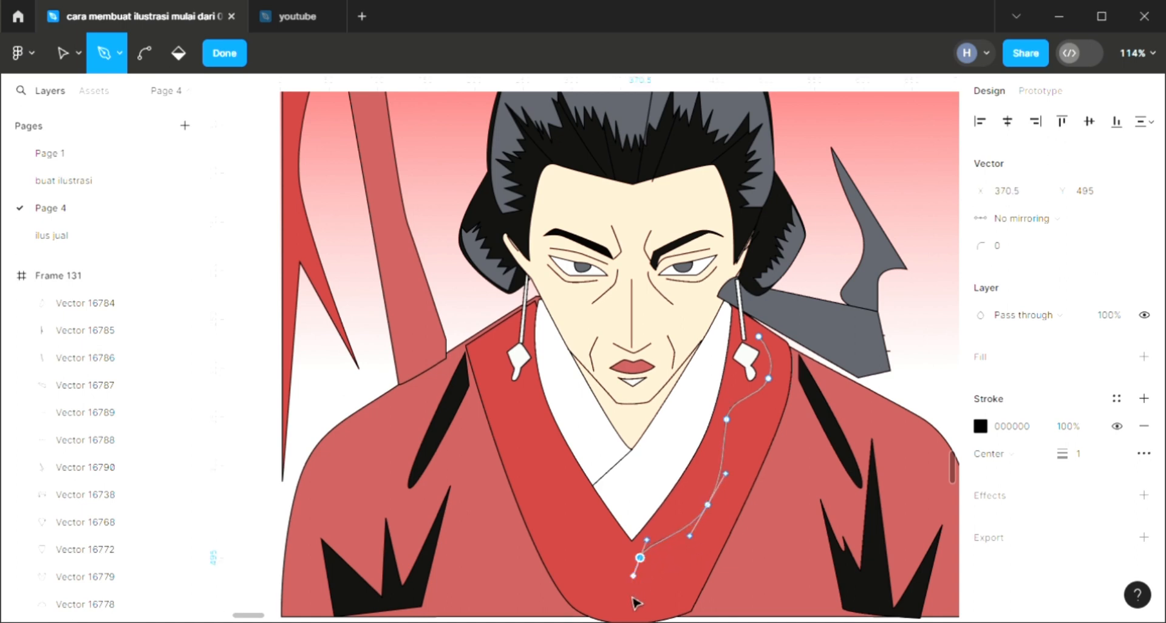
pyautogui.moveTo(621, 607); pyautogui.dragTo(615, 614)
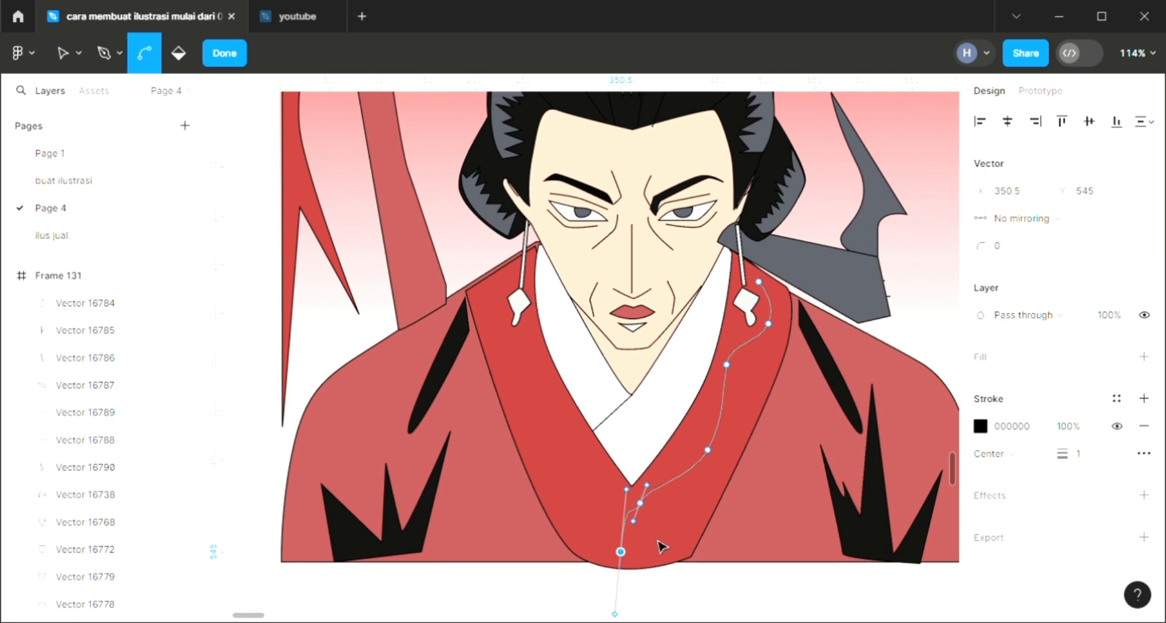
pyautogui.hotkey('ctrl', 'z')
pyautogui.hotkey('ctrl', 'z')
# Continue the path to the collar's lower tip and back up, closing a narrow wavy stripe about 163 × 285
pyautogui.press('p')
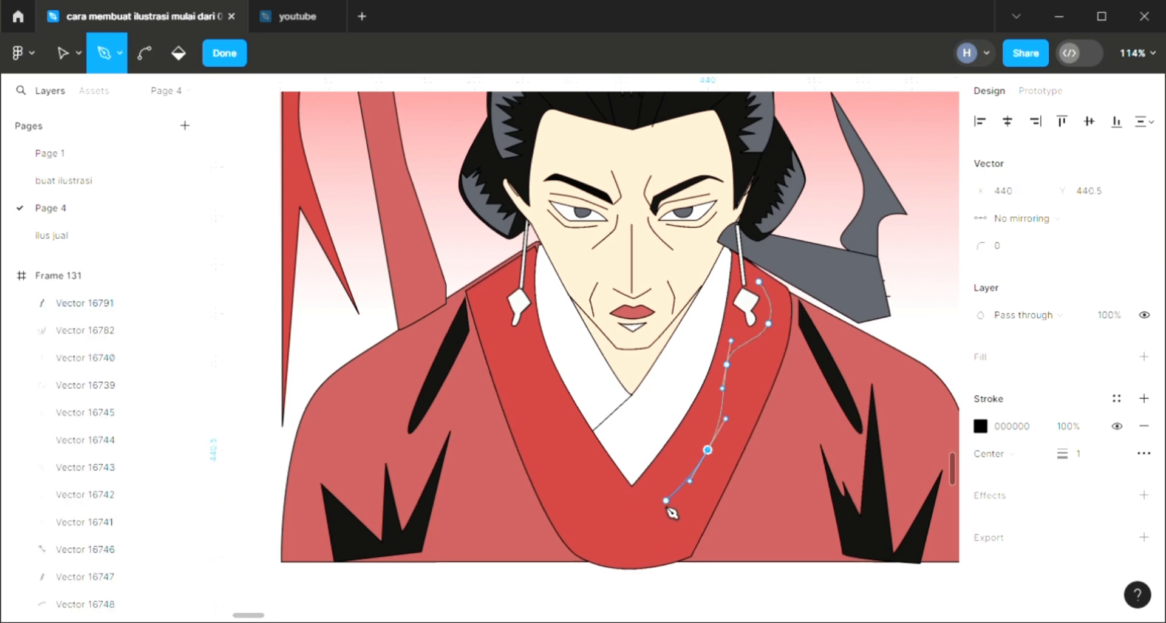
pyautogui.moveTo(650, 499); pyautogui.dragTo(751, 349)
pyautogui.moveTo(784, 315); pyautogui.dragTo(788, 289)
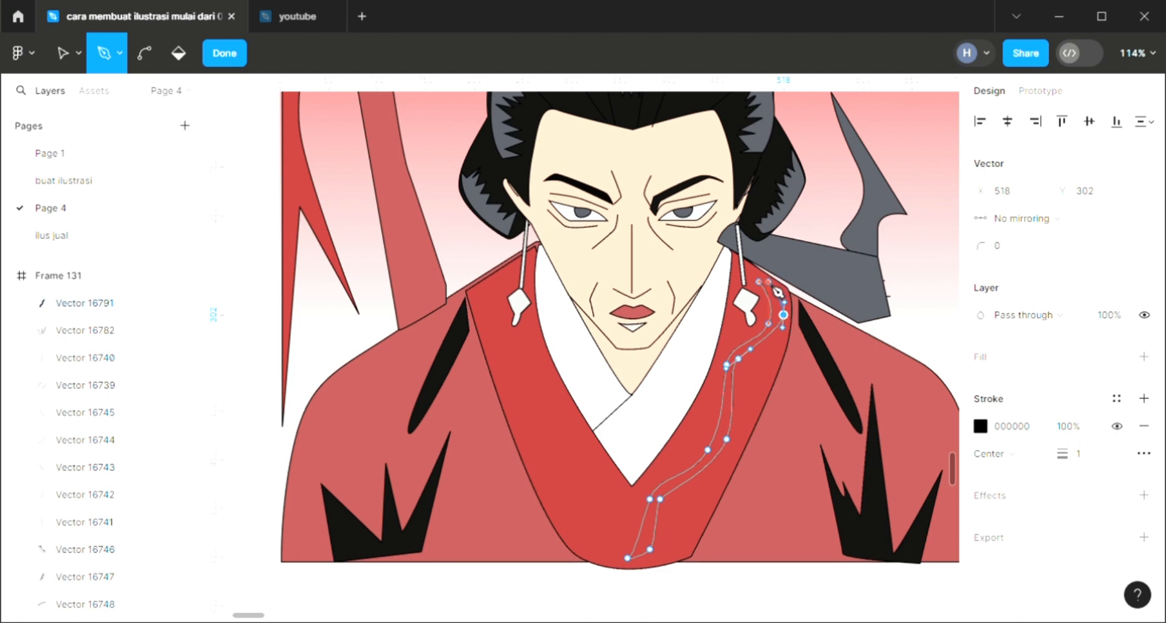
pyautogui.click(759, 284)
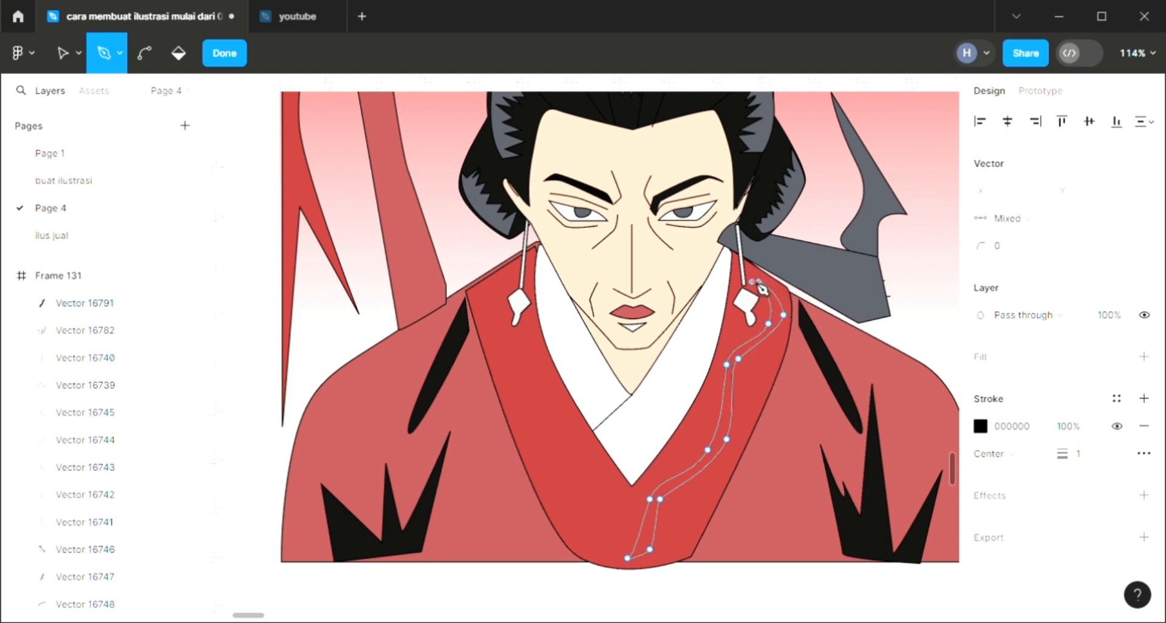
pyautogui.press('Escape')
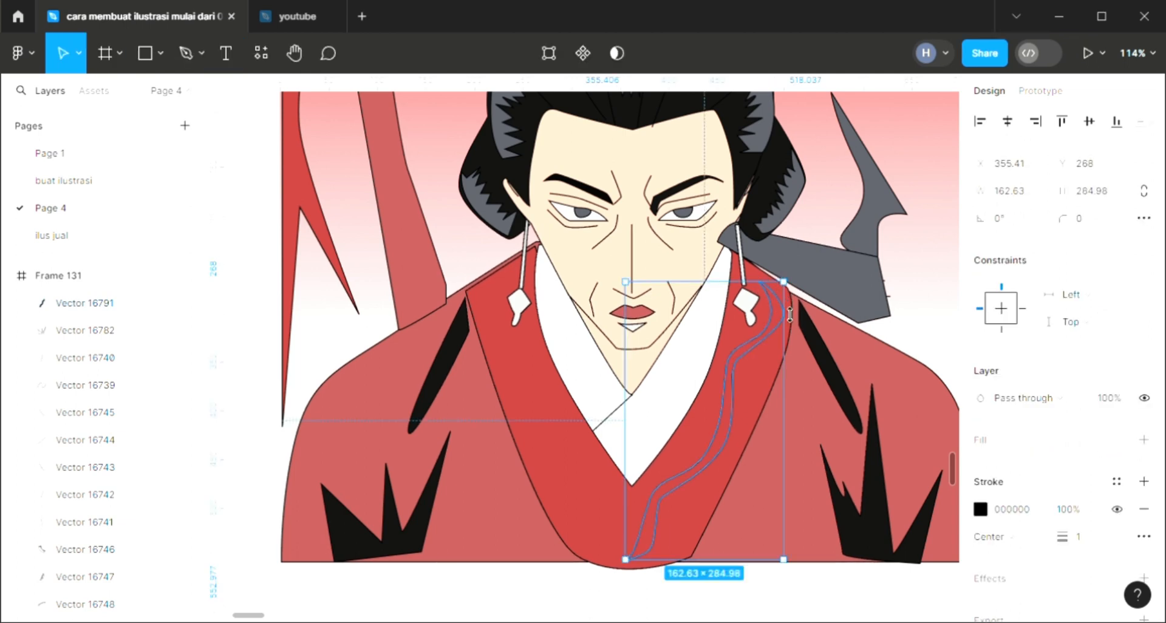
# Fill the wavy collar stripe with light red F27676
pyautogui.click(1144, 440)
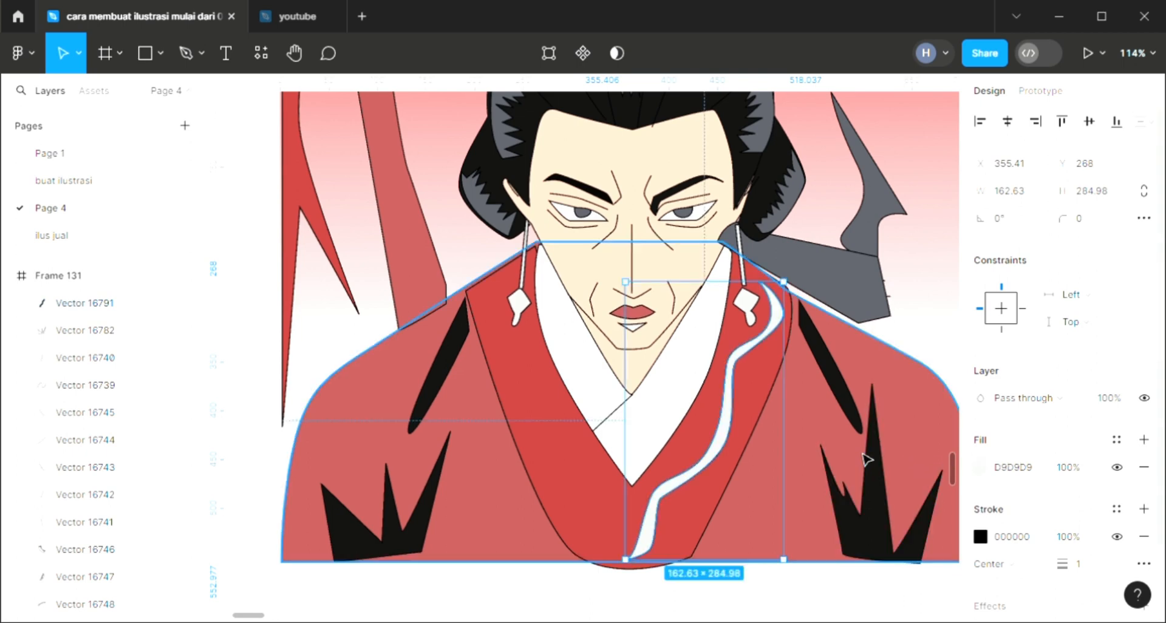
pyautogui.scroll(3, 867, 460)
pyautogui.click(979, 468)
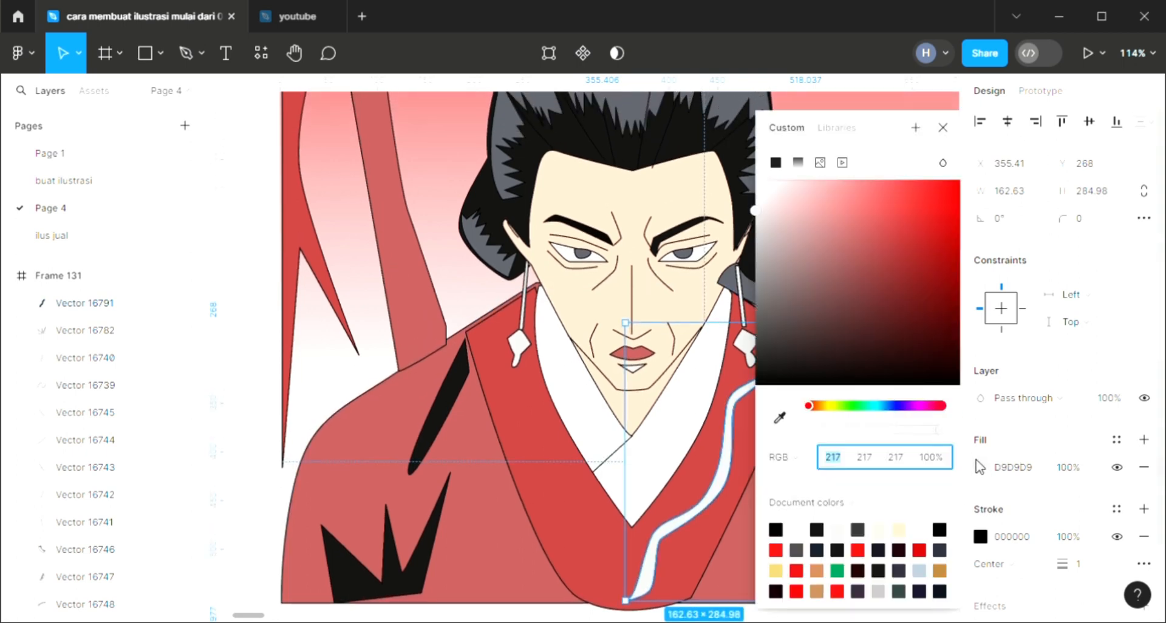
pyautogui.click(860, 192)
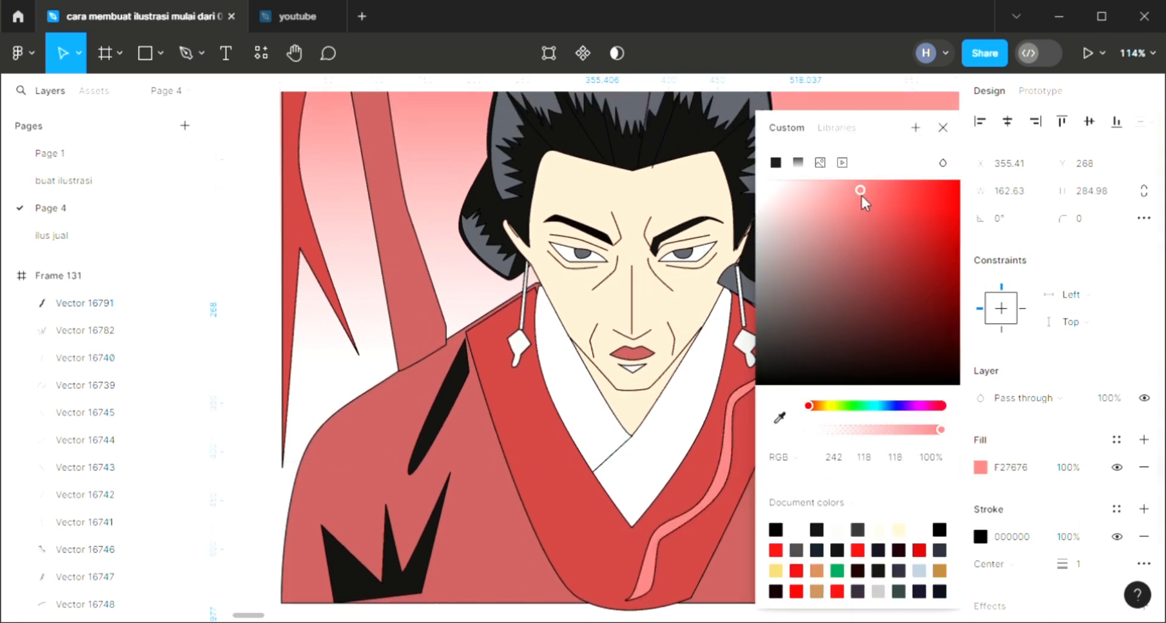
pyautogui.click(942, 131)
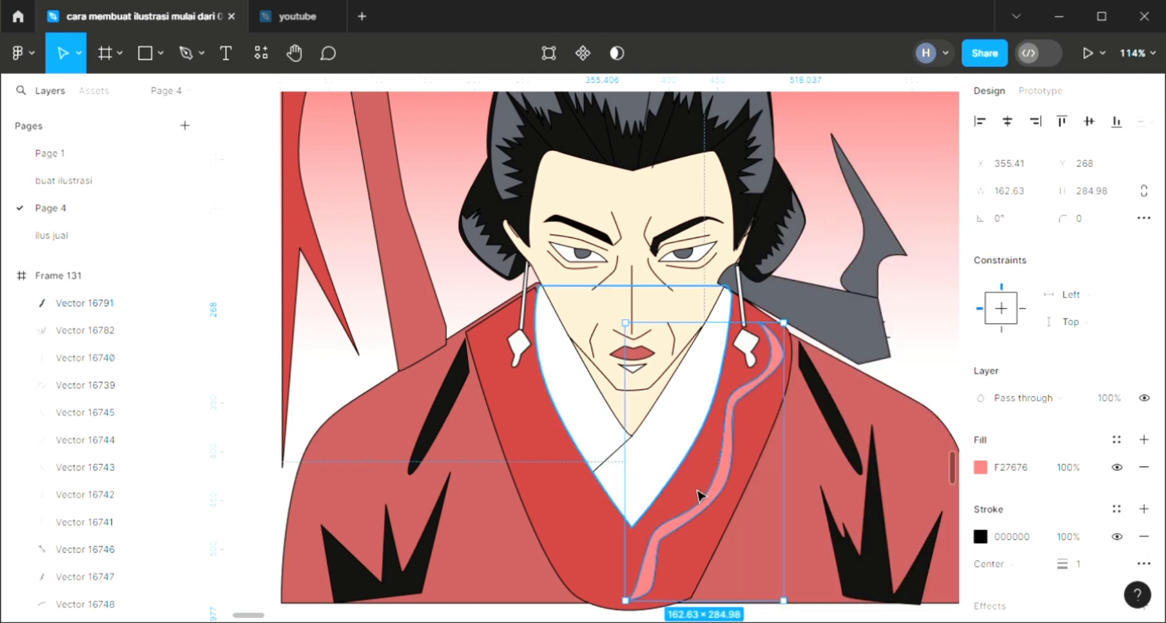
pyautogui.click(903, 389)
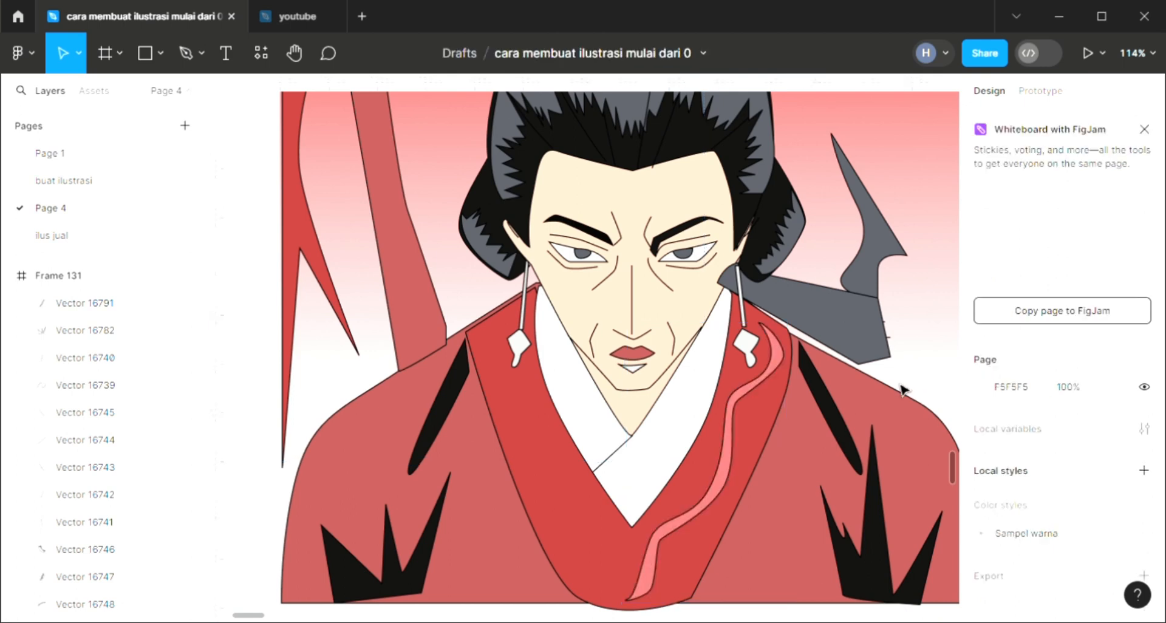
# Duplicate the wavy stripe, flip the copy horizontally and place it on the collar's left side so both stripes meet at the bottom
pyautogui.click(737, 465)
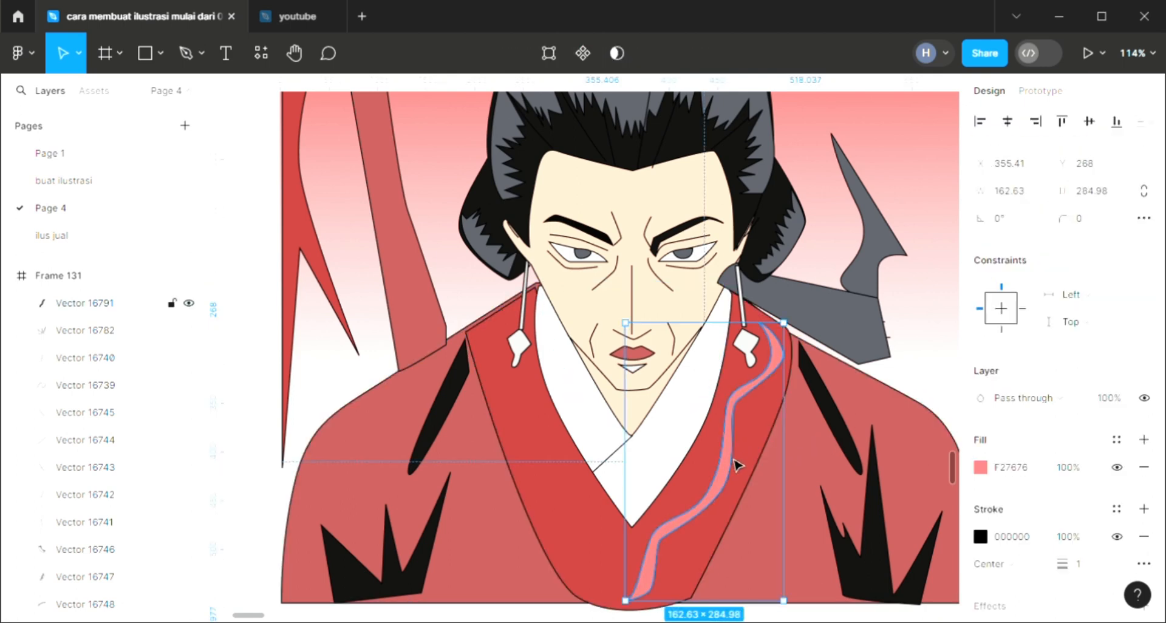
pyautogui.keyDown('alt'); pyautogui.moveTo(732, 458); pyautogui.dragTo(589, 425); pyautogui.keyUp('alt')
pyautogui.rightClick(580, 425)
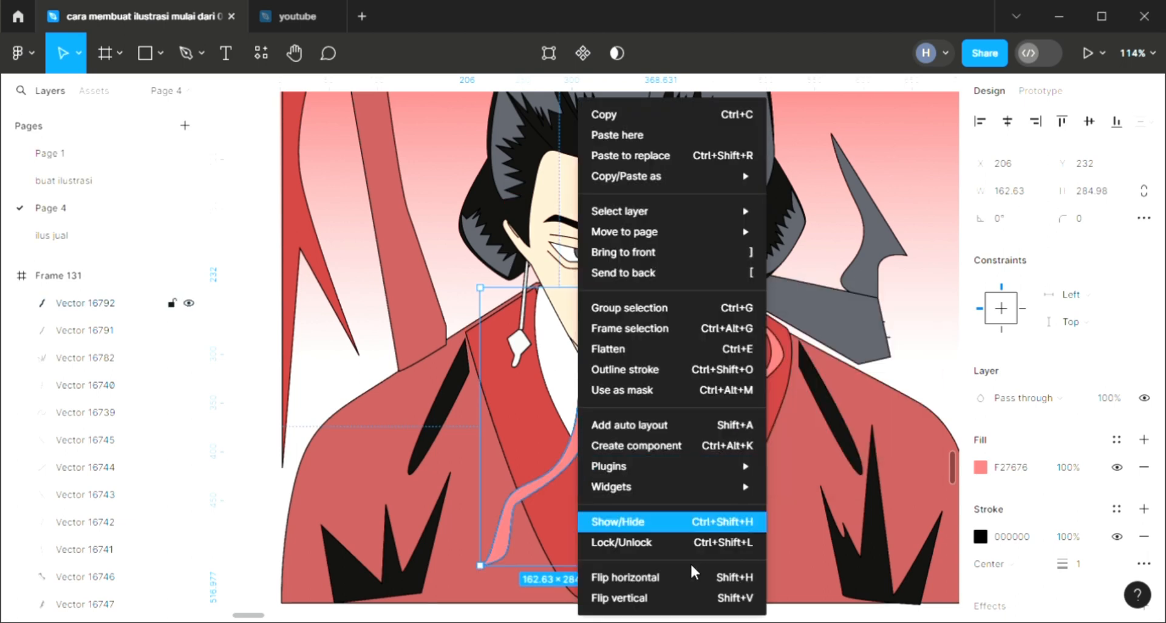
pyautogui.click(668, 578)
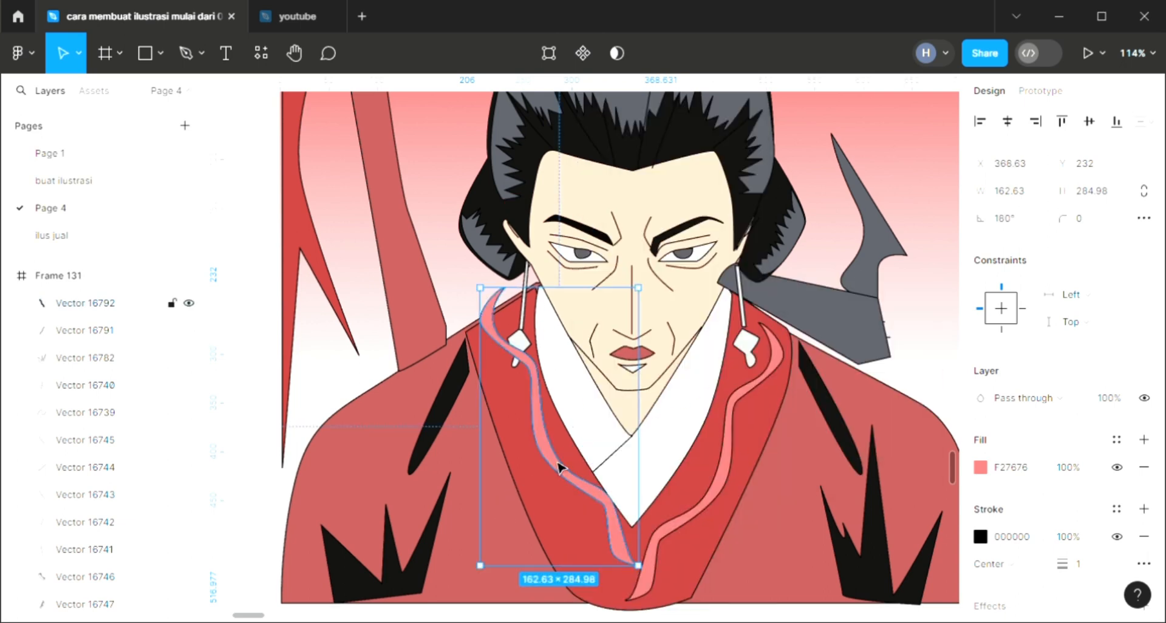
pyautogui.moveTo(559, 468); pyautogui.dragTo(571, 502)
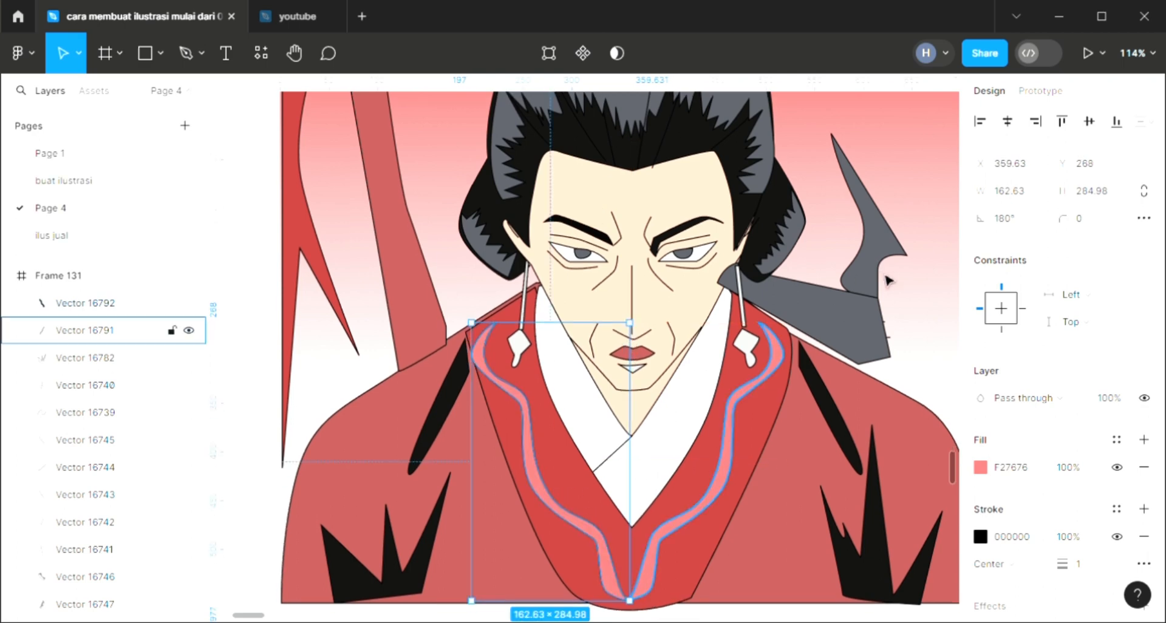
pyautogui.click(916, 323)
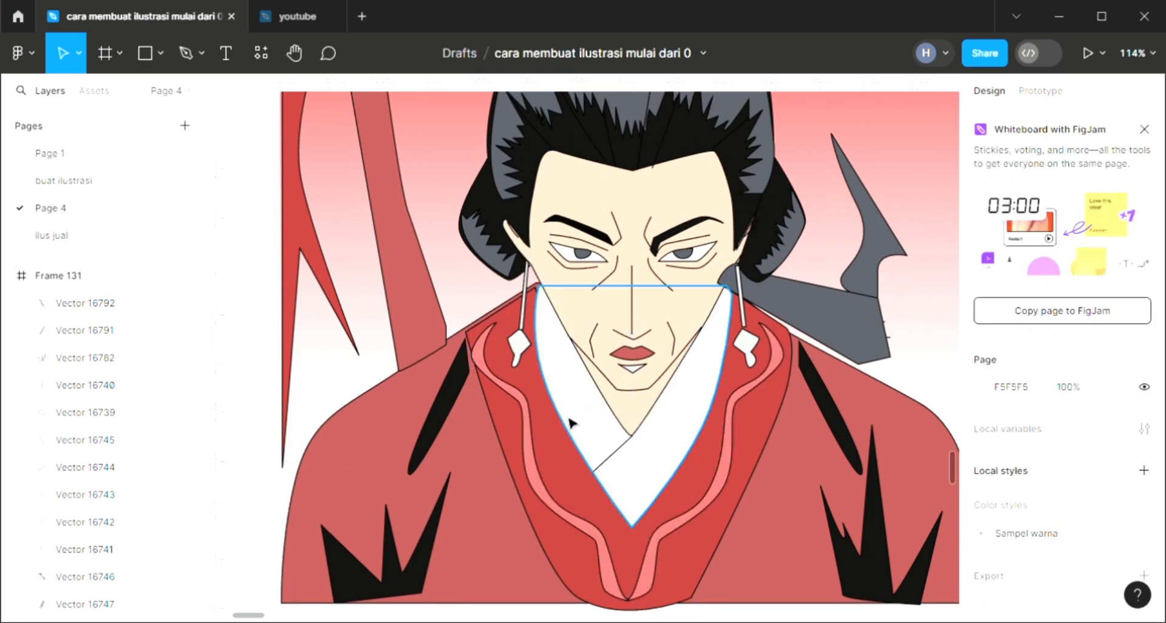
# Draw a straight overlap line from the white collar's lower tip diagonally down to the red collar's left edge
pyautogui.click(187, 43)
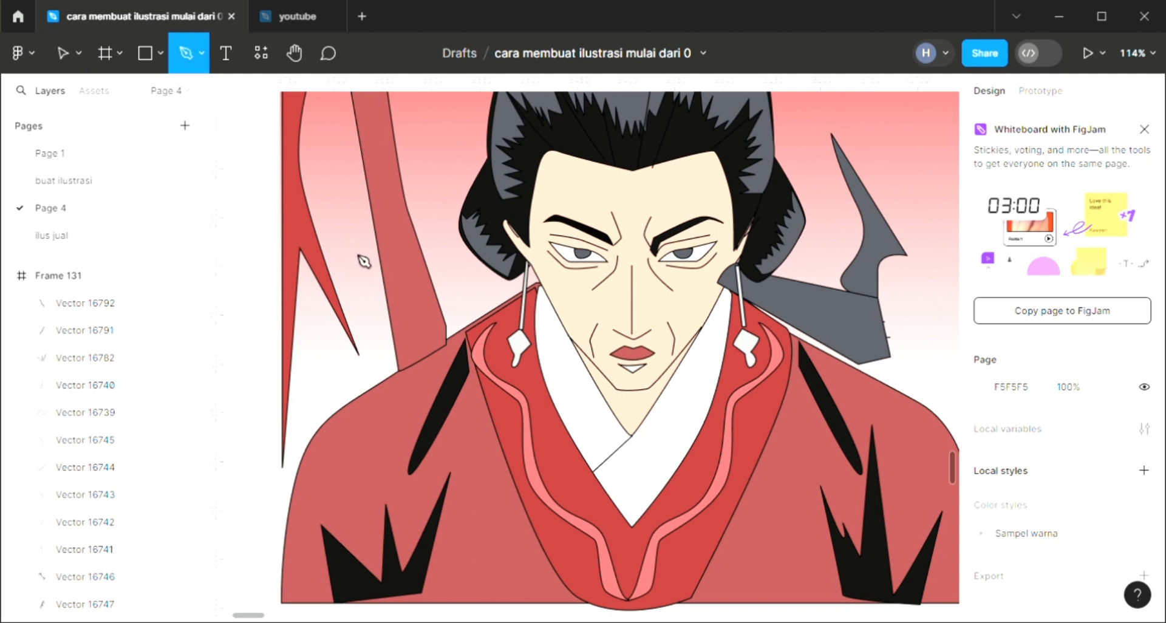
pyautogui.click(631, 527)
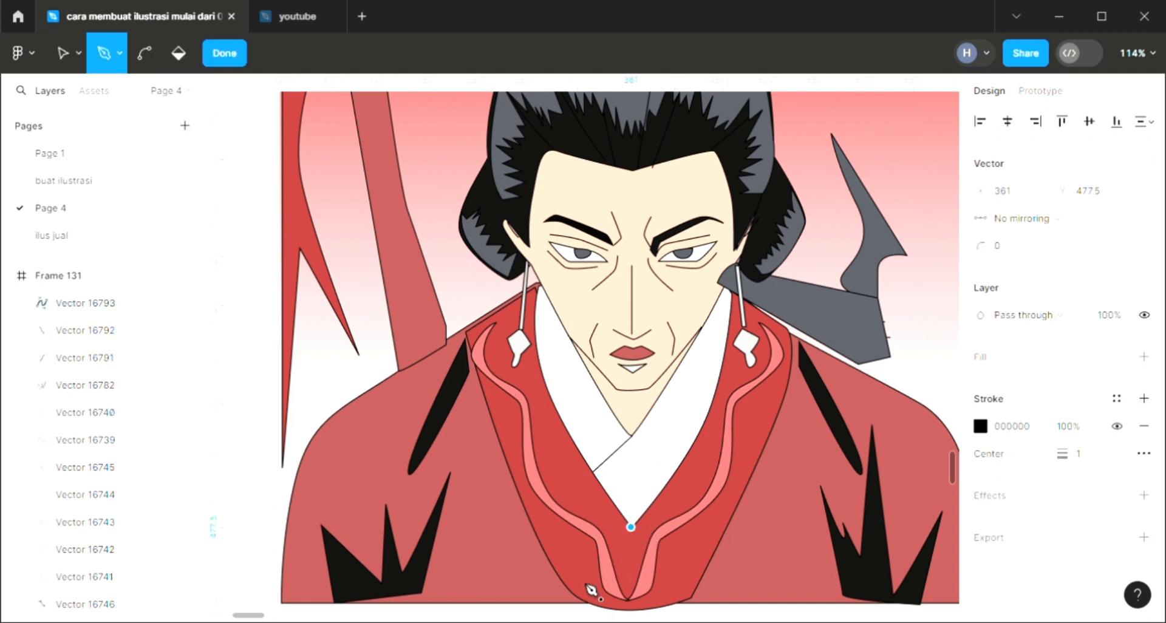
pyautogui.click(568, 586)
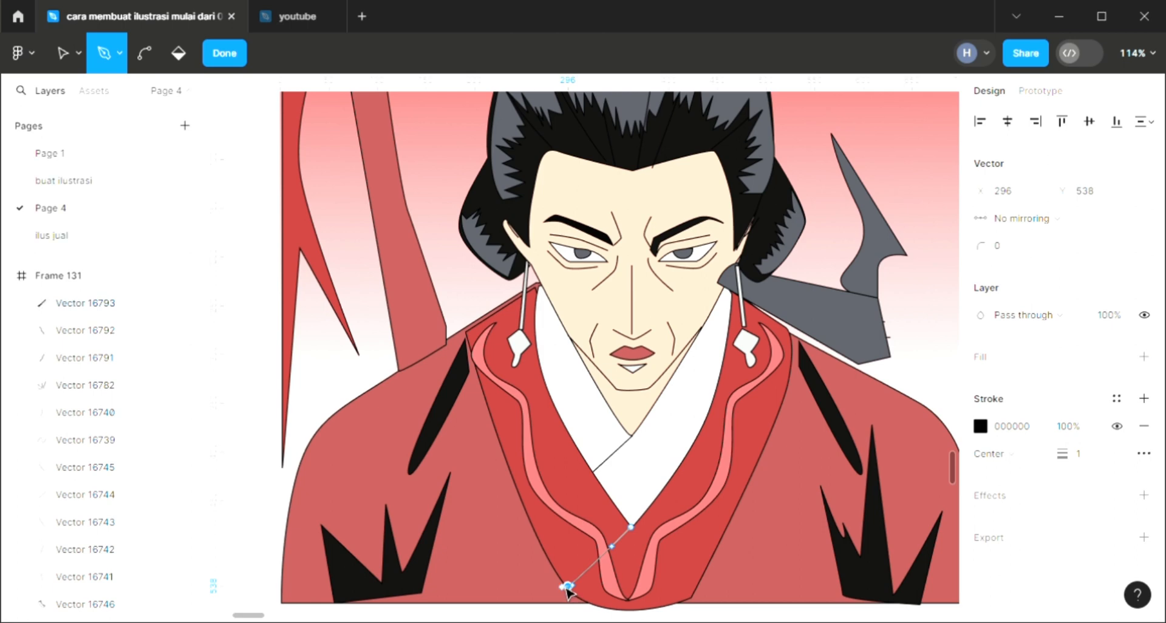
pyautogui.press('Escape')
pyautogui.press('Escape')
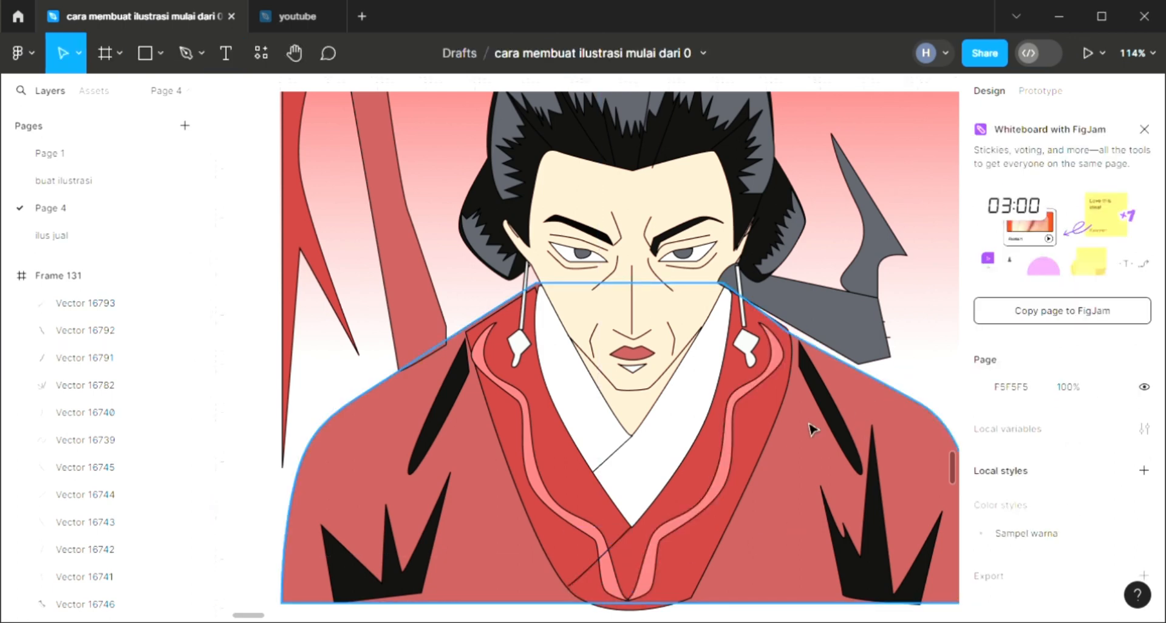
# Start a second wavy outline on the collar's right side, running from beside the earring down to near the white collar's tip
pyautogui.scroll(-3, 808, 431)
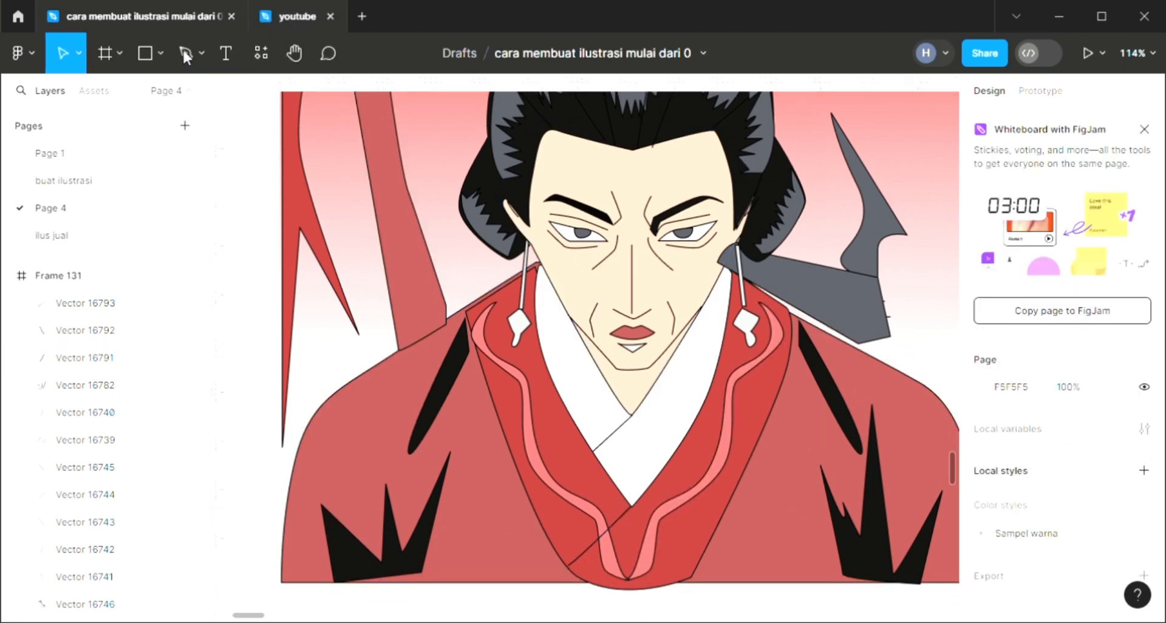
pyautogui.click(184, 53)
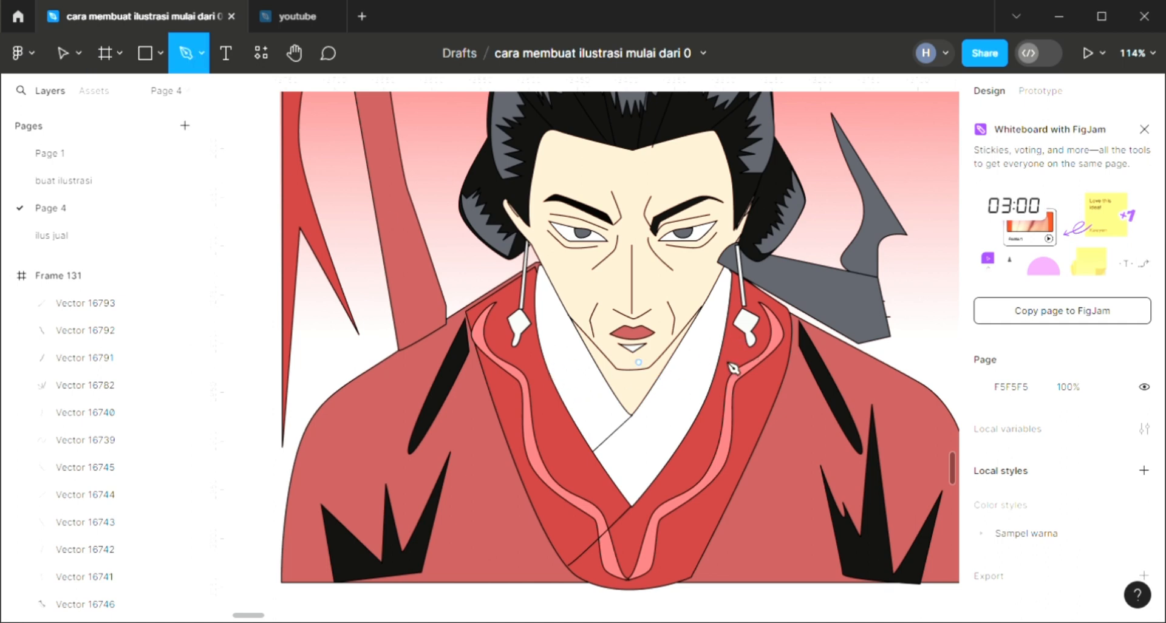
pyautogui.click(733, 332)
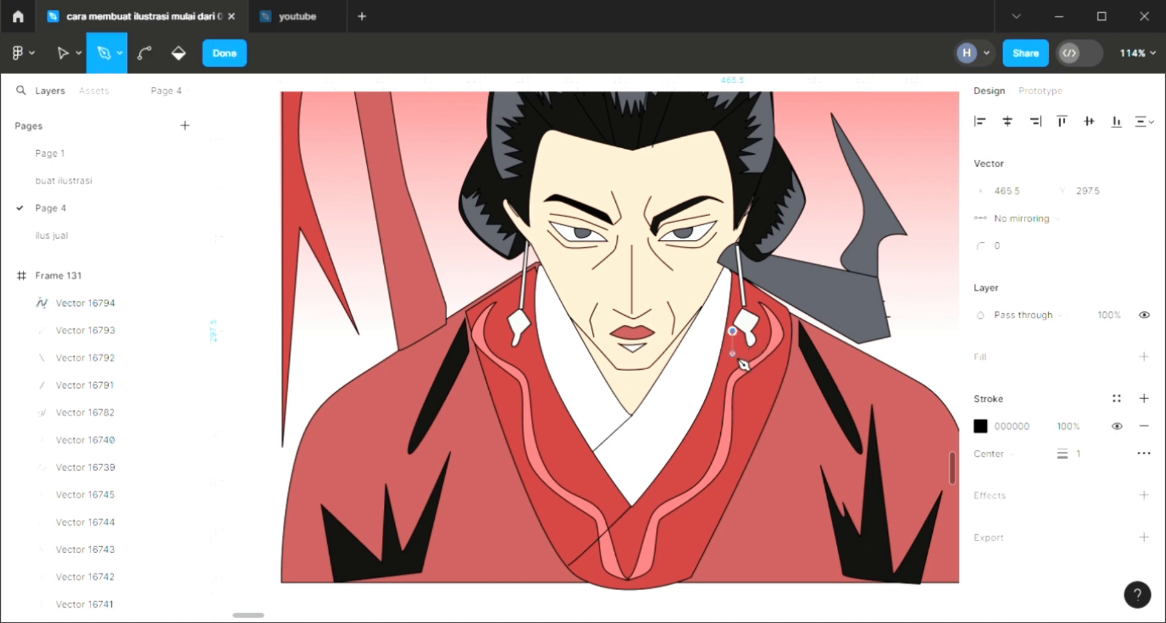
pyautogui.moveTo(764, 373); pyautogui.dragTo(717, 431)
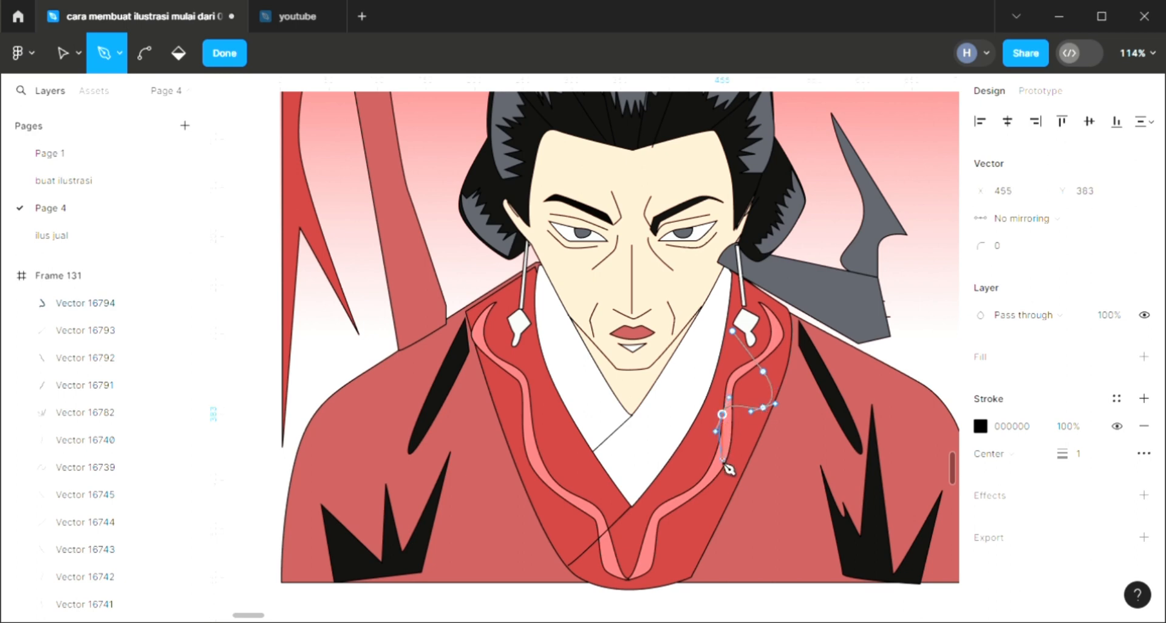
pyautogui.moveTo(723, 485); pyautogui.dragTo(655, 513)
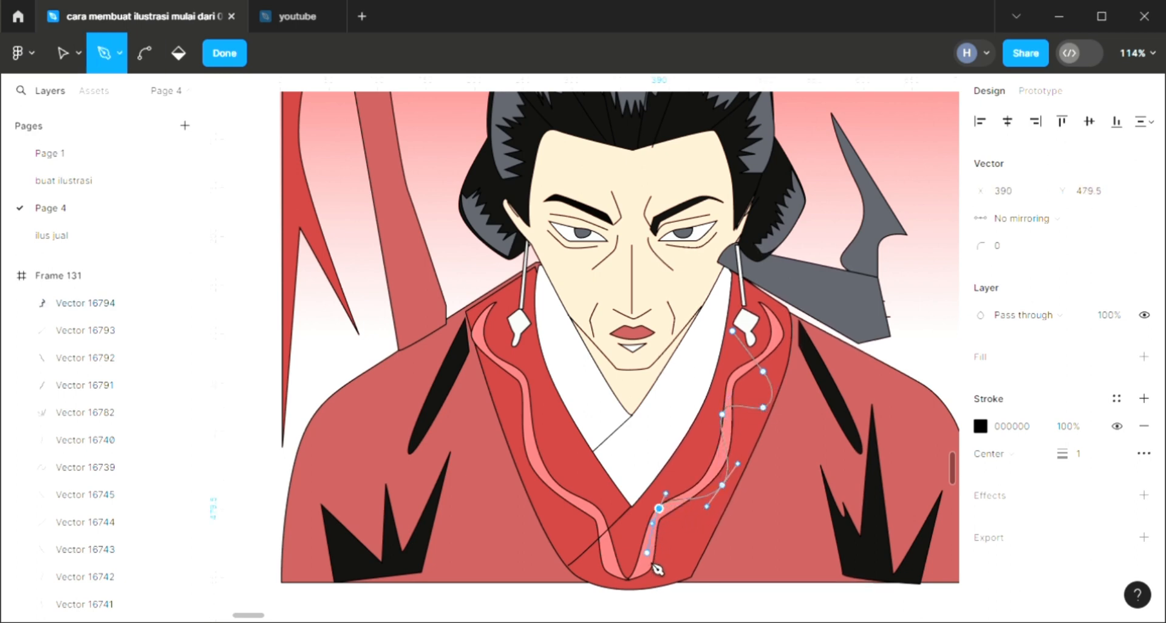
pyautogui.moveTo(652, 573); pyautogui.dragTo(645, 587)
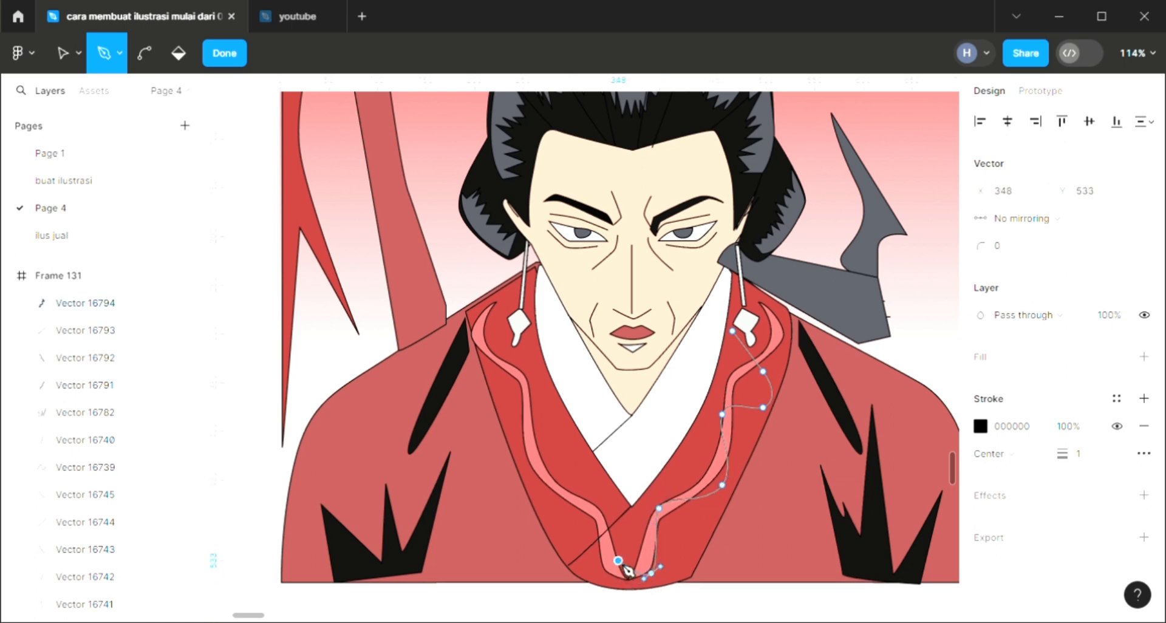
pyautogui.moveTo(617, 560); pyautogui.dragTo(655, 567)
pyautogui.hotkey('ctrl', 'z')
pyautogui.hotkey('ctrl', 'z')
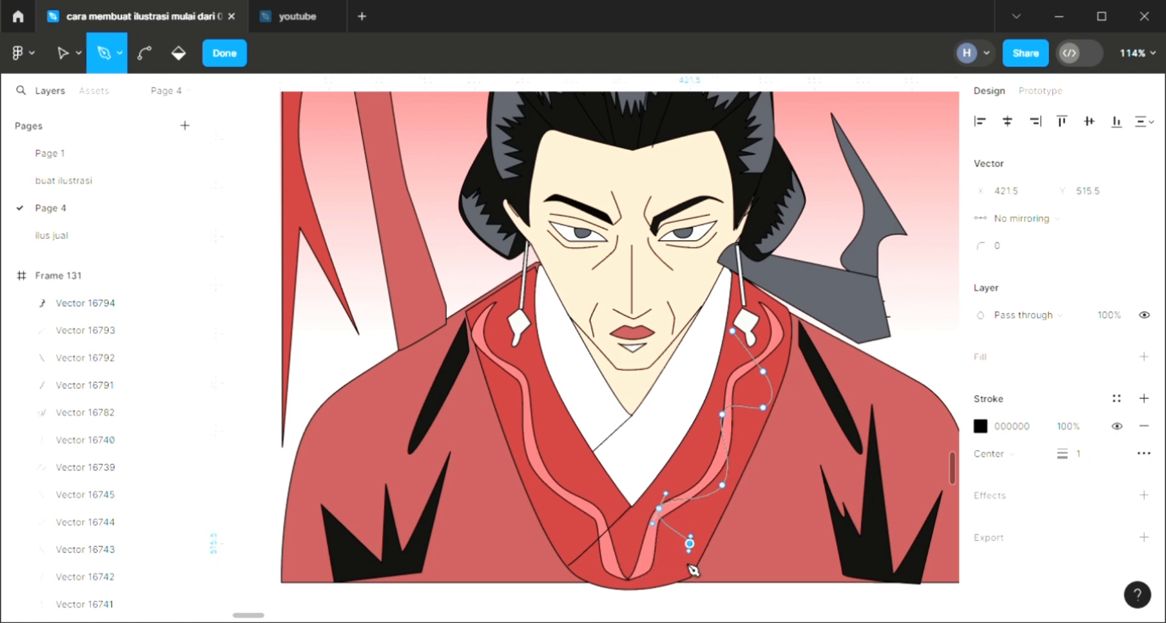
# Add a pointed lower end to the second wavy outline and close it back up beside the earring, about 129 × 241.5 overall
pyautogui.moveTo(660, 566); pyautogui.dragTo(676, 557)
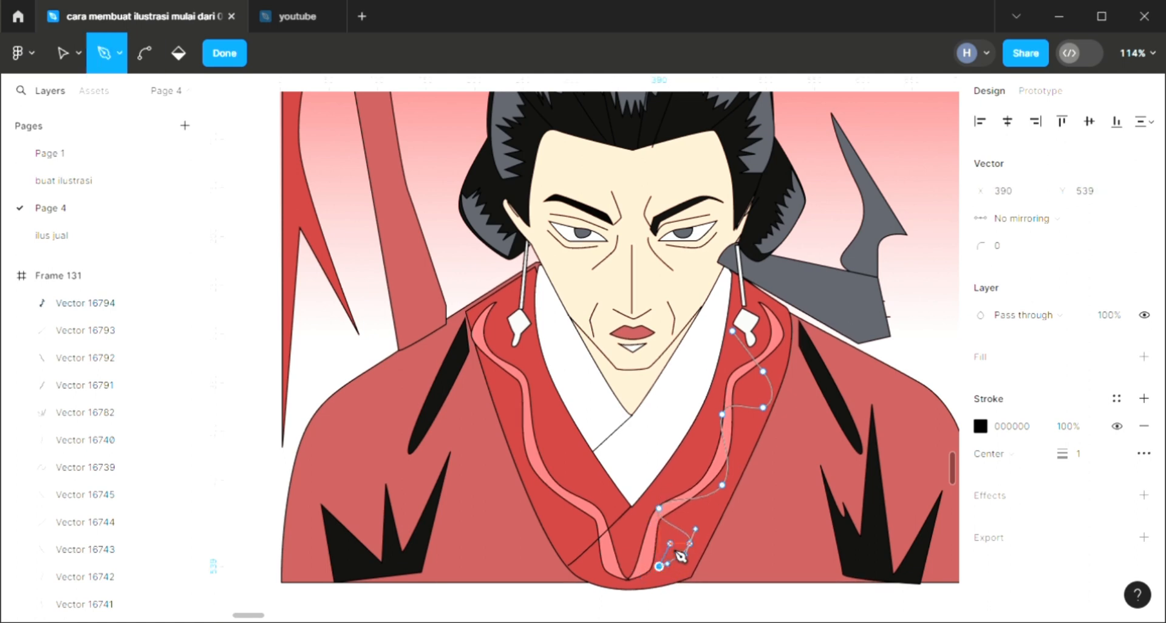
pyautogui.click(670, 544)
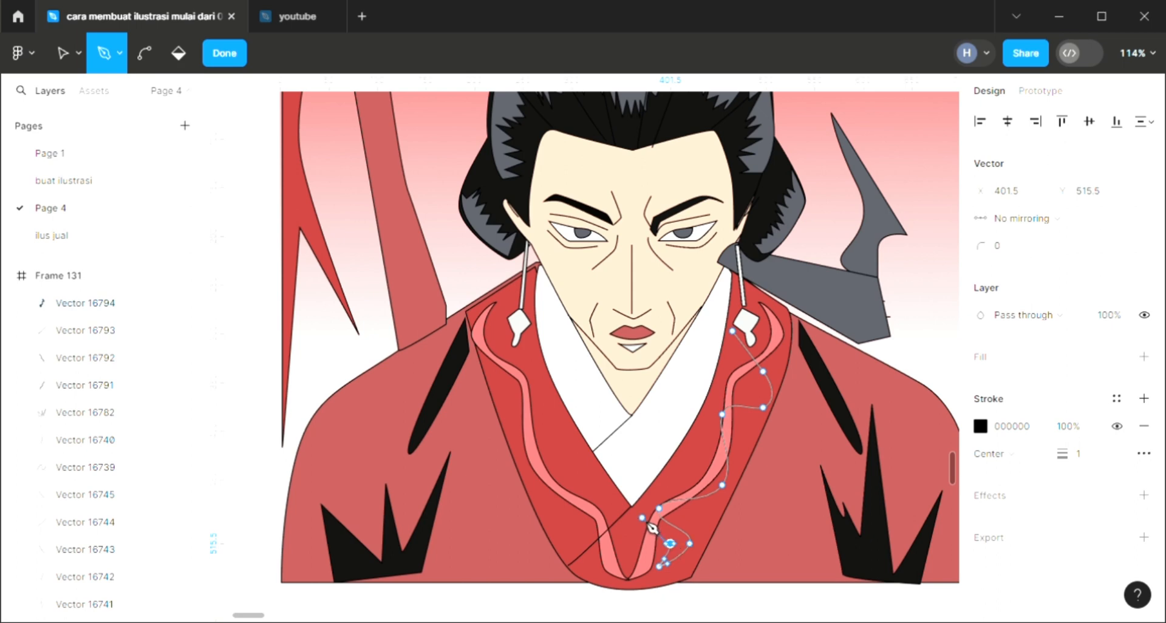
pyautogui.moveTo(679, 484); pyautogui.dragTo(732, 396)
pyautogui.click(756, 397)
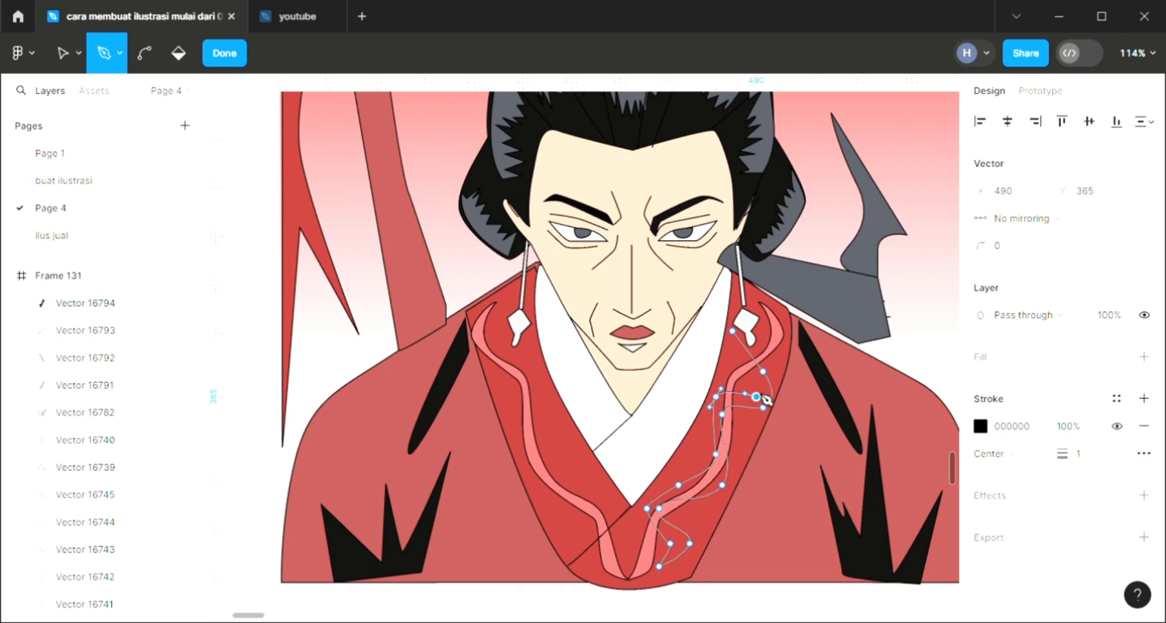
pyautogui.click(734, 331)
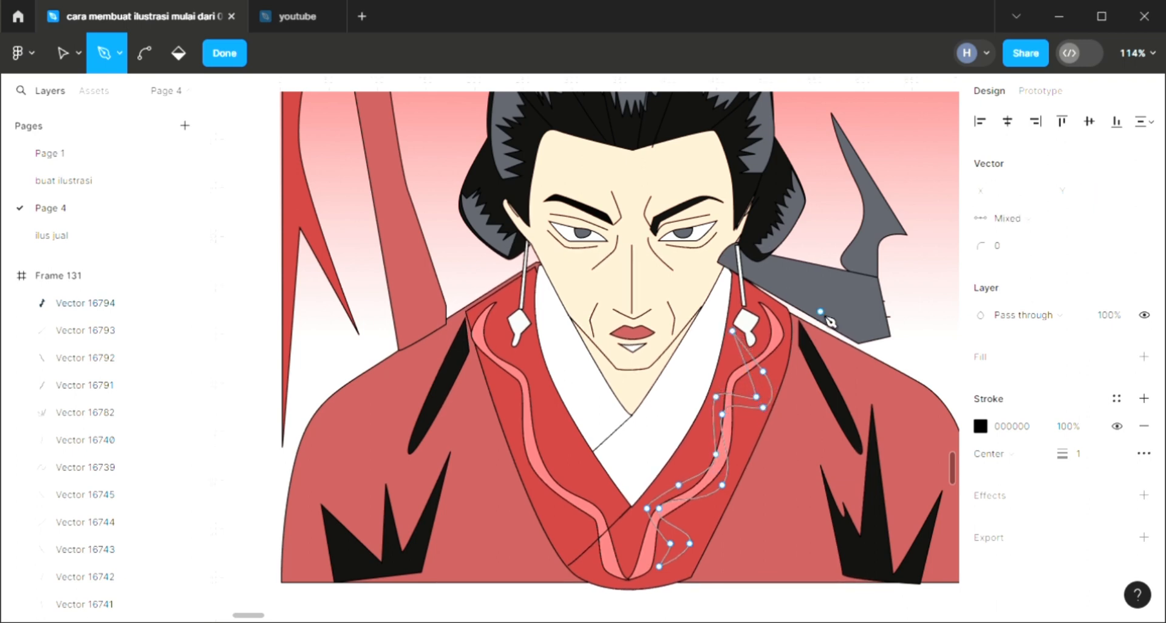
pyautogui.press('Escape')
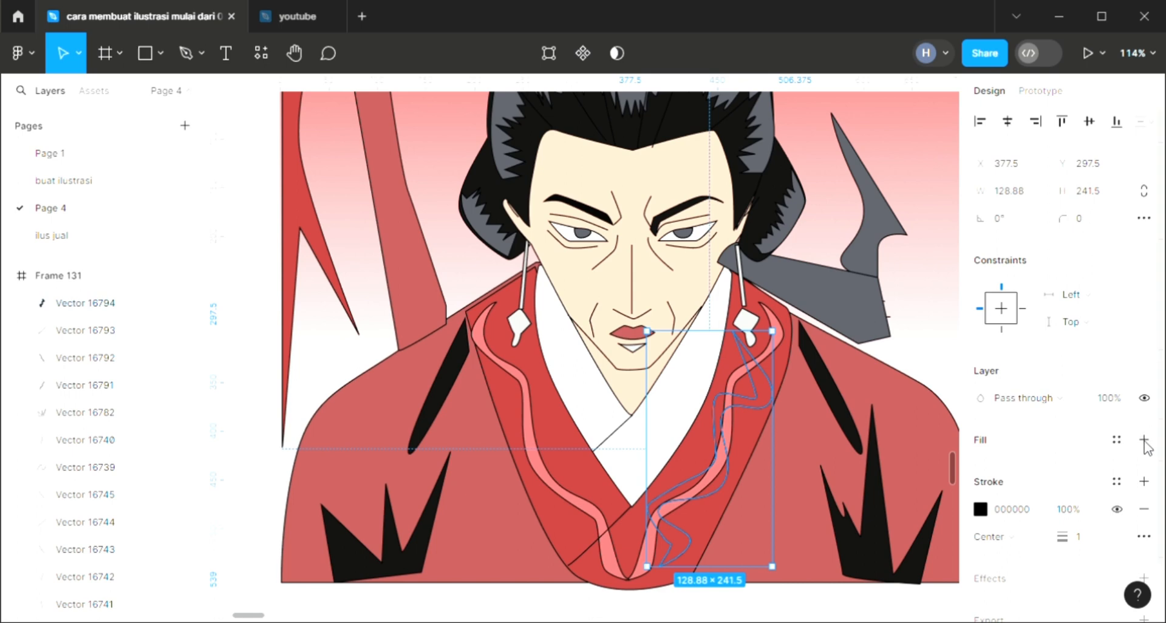
# Fill the second wavy shape on the collar with the light red F27676 sampled from the existing stripe
pyautogui.click(1144, 440)
pyautogui.press('i')
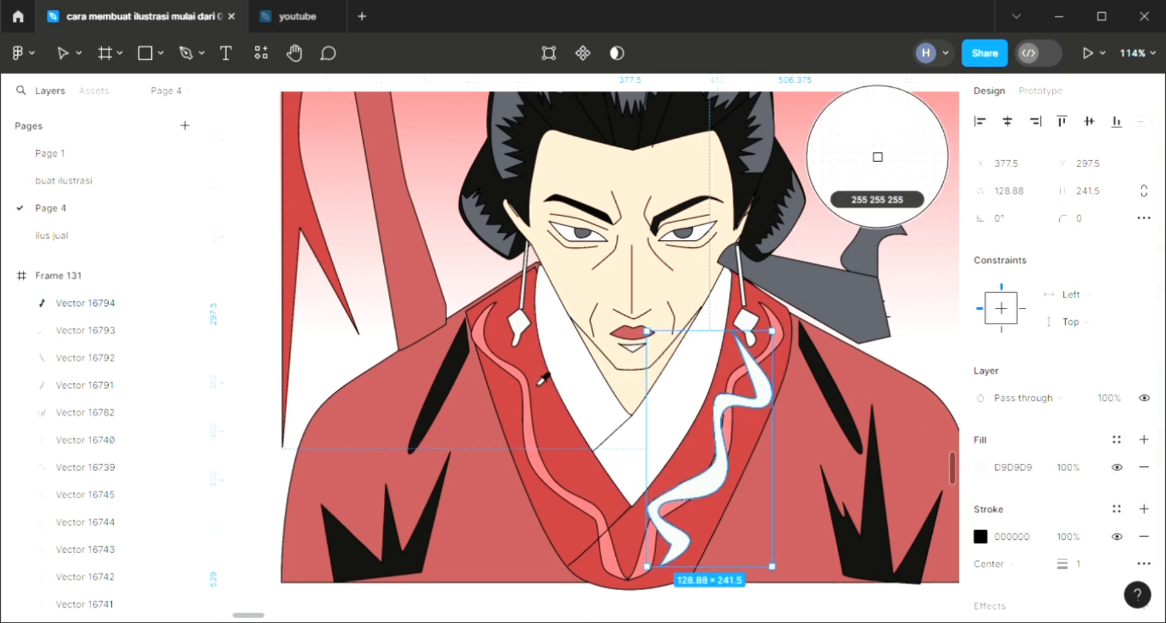
pyautogui.click(534, 425)
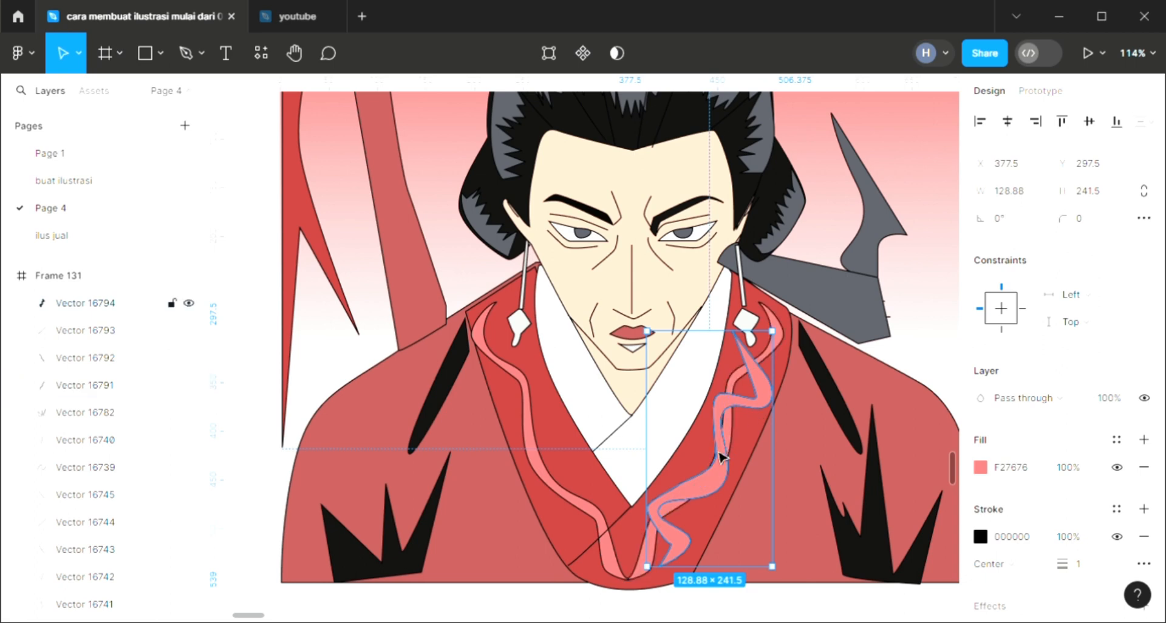
# Duplicate the second wavy shape, flip the copy horizontally and place it over the stripe on the collar's left side
pyautogui.moveTo(714, 448); pyautogui.dragTo(591, 420)
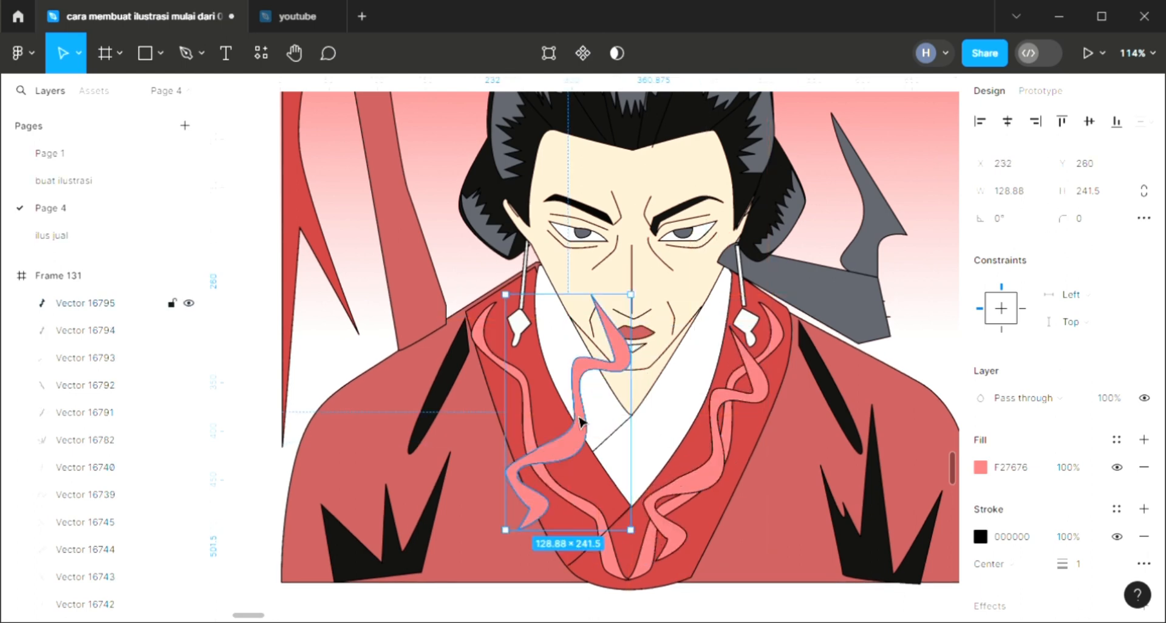
pyautogui.rightClick(568, 426)
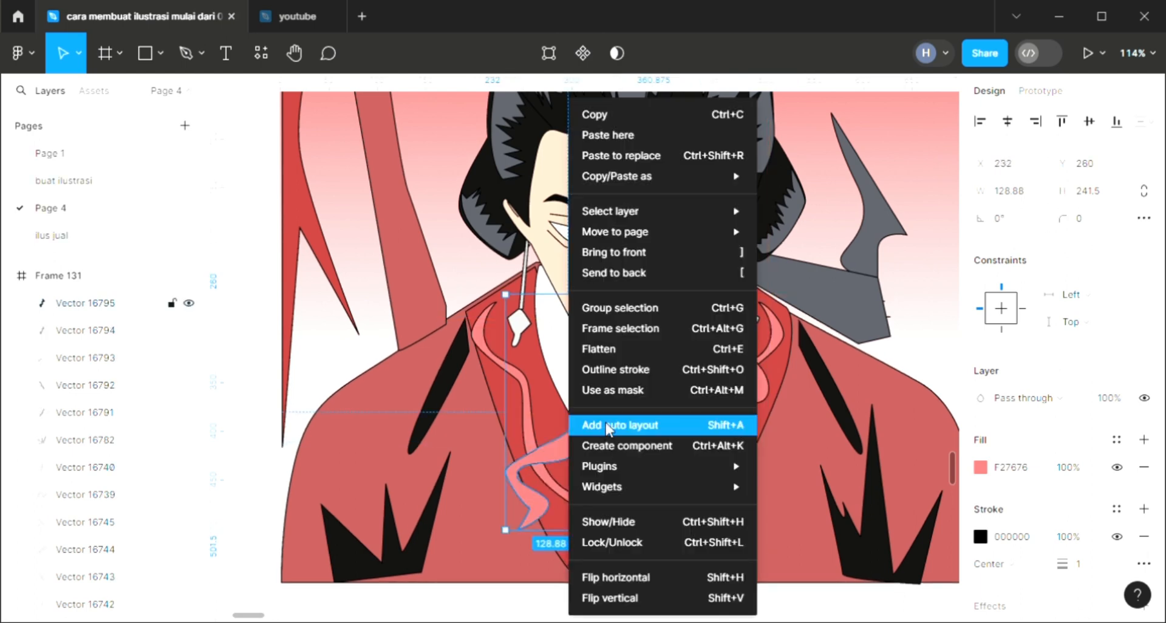
pyautogui.click(639, 578)
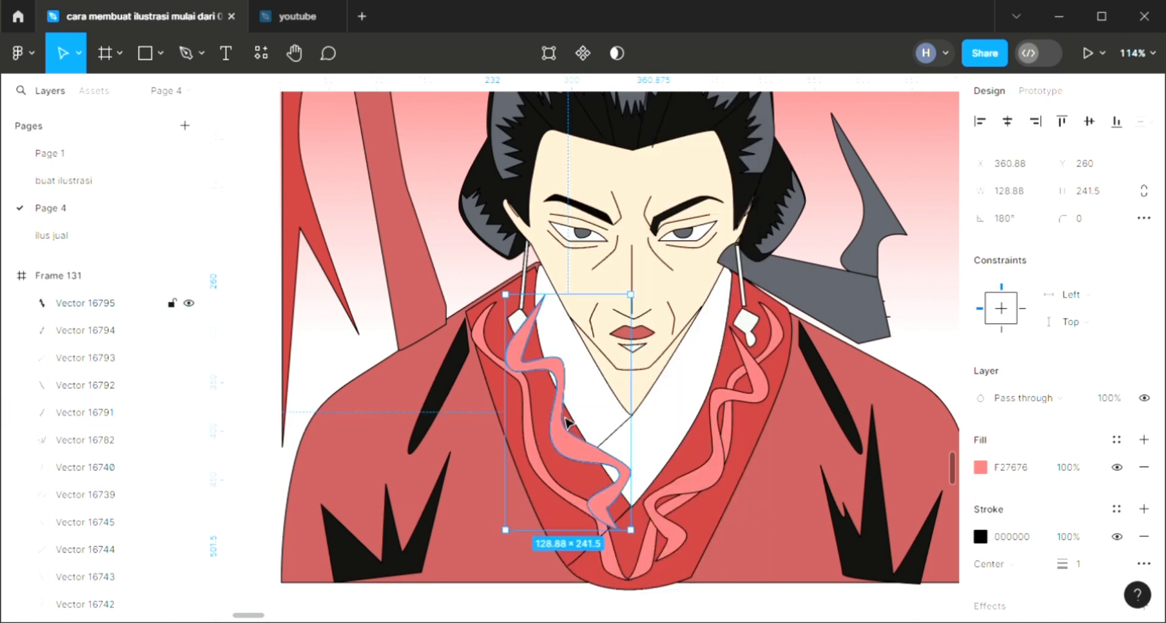
pyautogui.moveTo(562, 424); pyautogui.dragTo(558, 453)
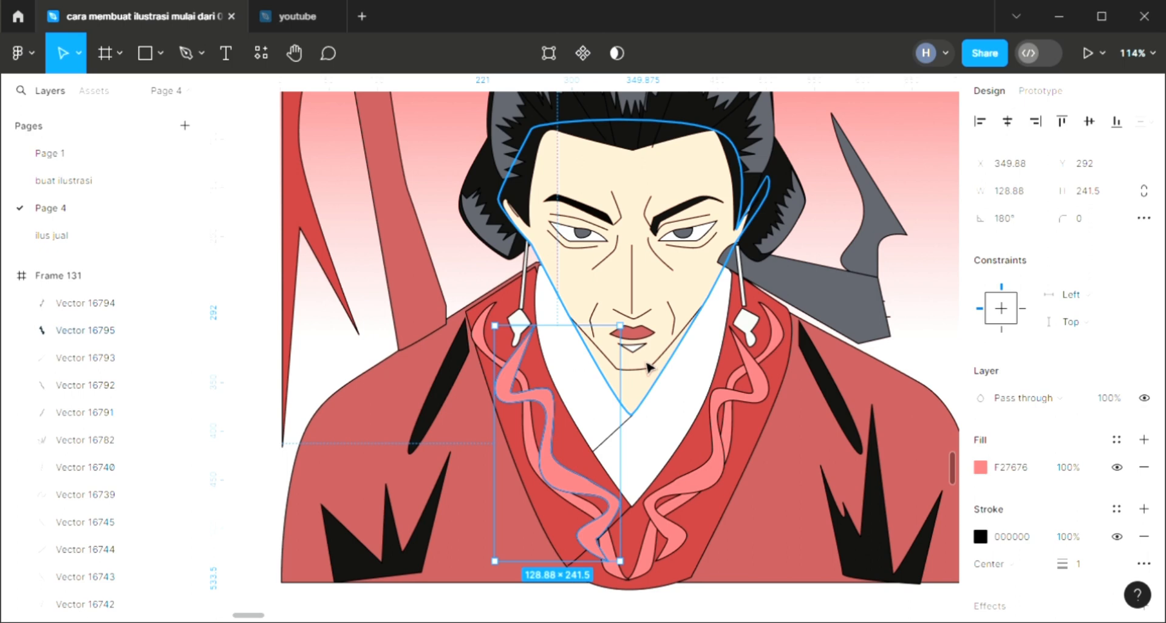
# Bring the diagonal overlap line at the red collar's lower end to the front, above the wavy shapes
pyautogui.click(618, 521)
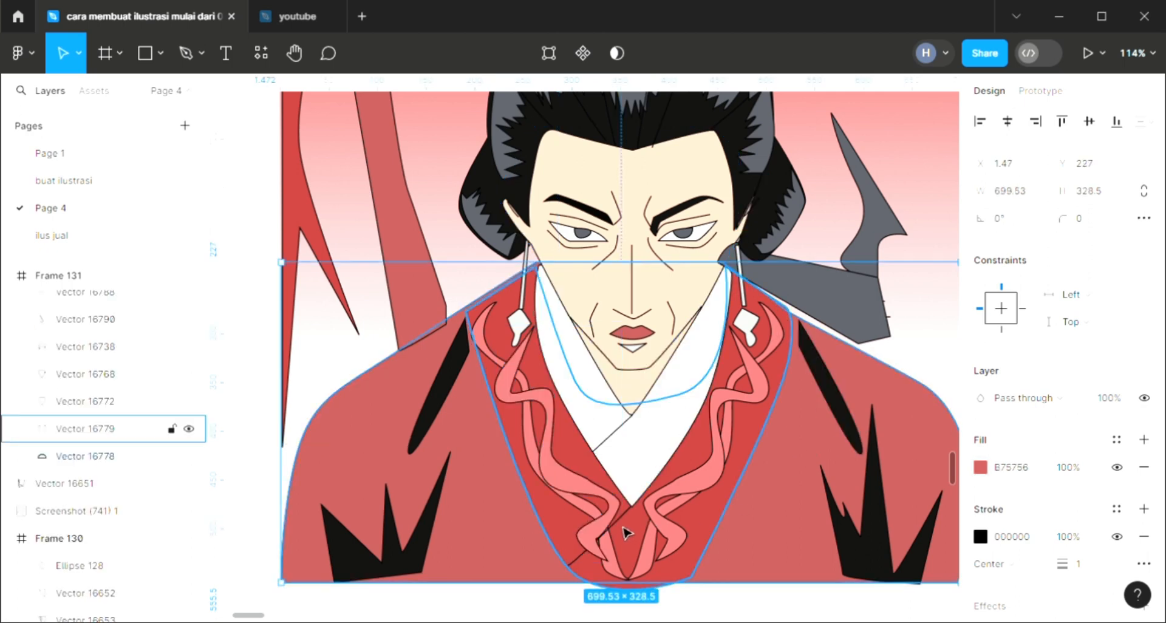
pyautogui.click(624, 534)
pyautogui.rightClick(621, 530)
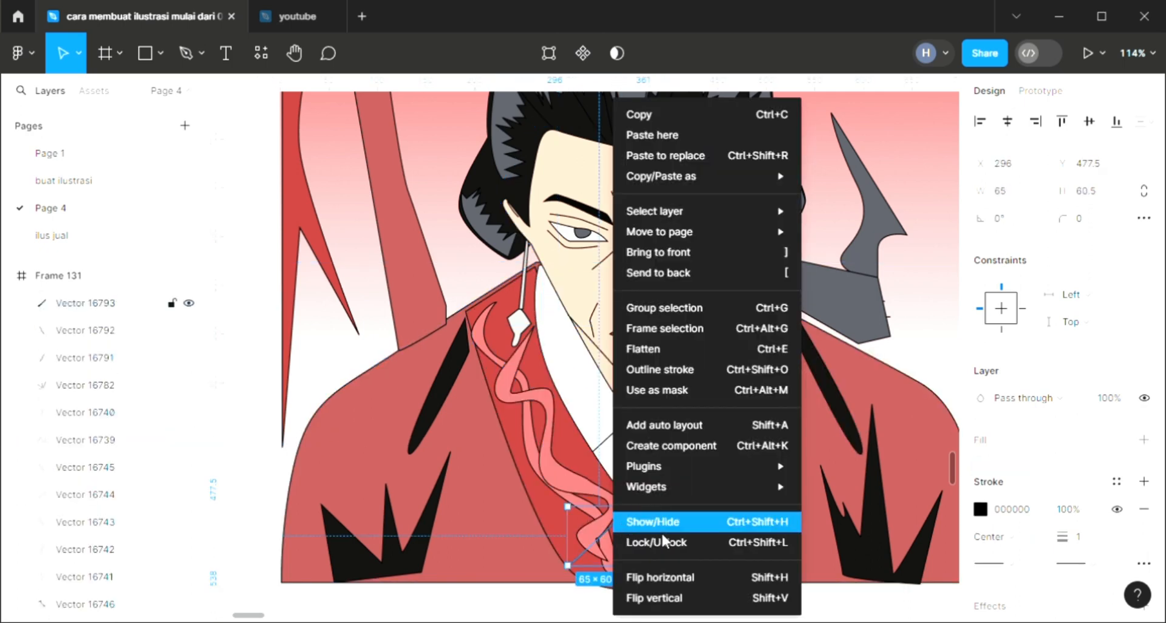
pyautogui.click(667, 254)
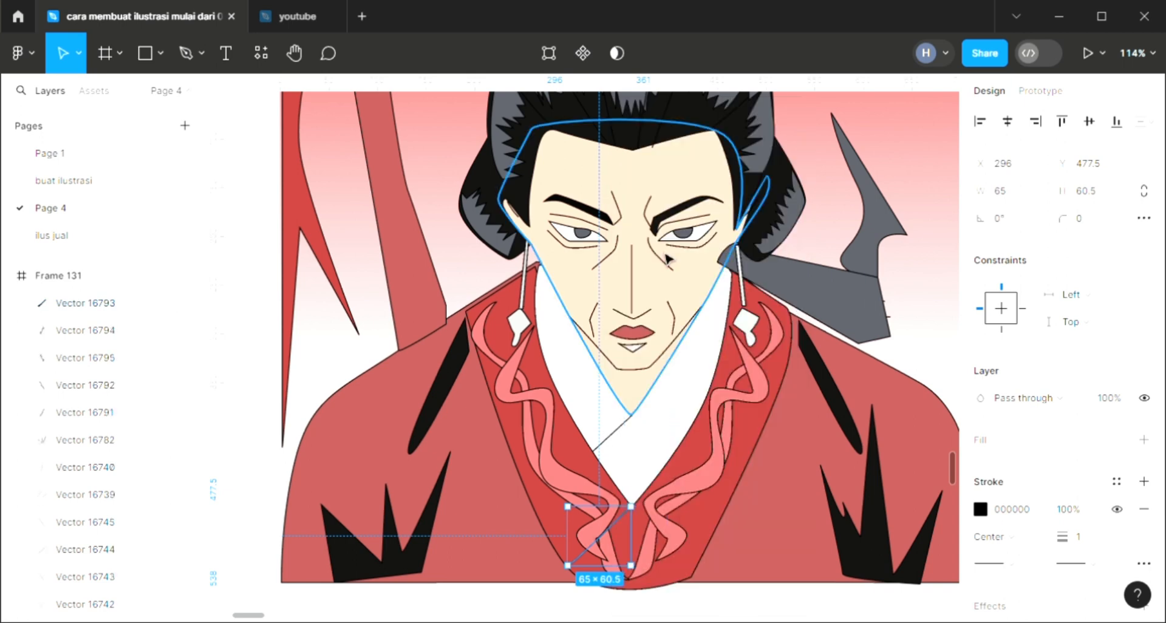
pyautogui.click(782, 513)
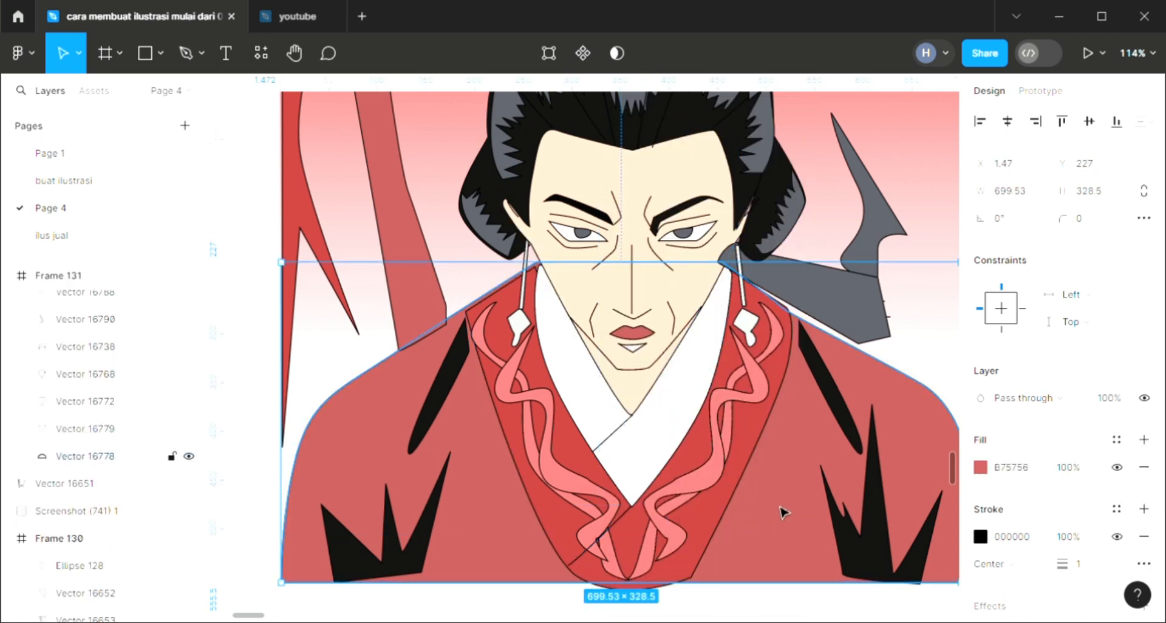
# Draw a closed, curved outline about 106 × 114 in the robe's lower-right corner with the Pen tool
pyautogui.scroll(-2, 782, 513)
pyautogui.scroll(1, 771, 503)
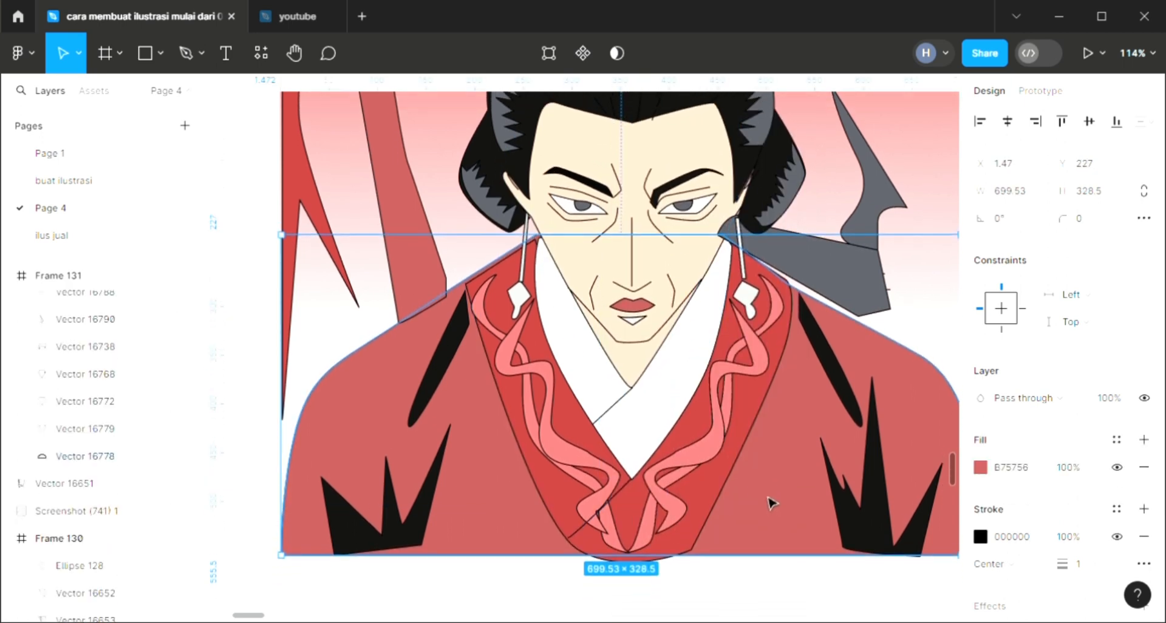
pyautogui.scroll(3, 578, 263)
pyautogui.scroll(1, 577, 264)
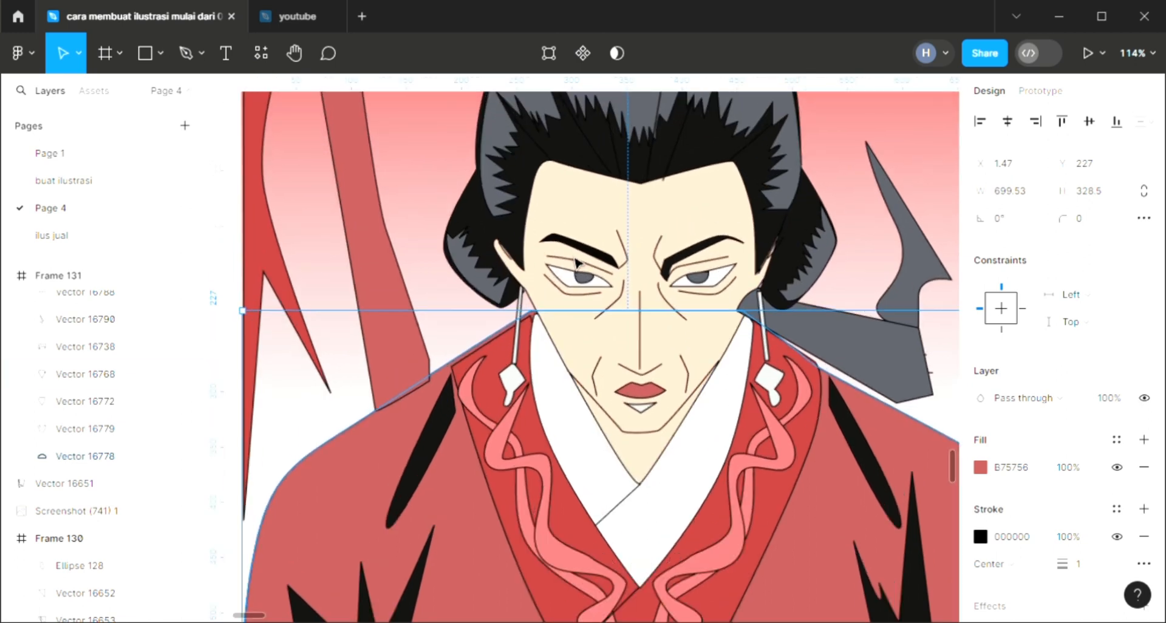
pyautogui.scroll(-2, 578, 262)
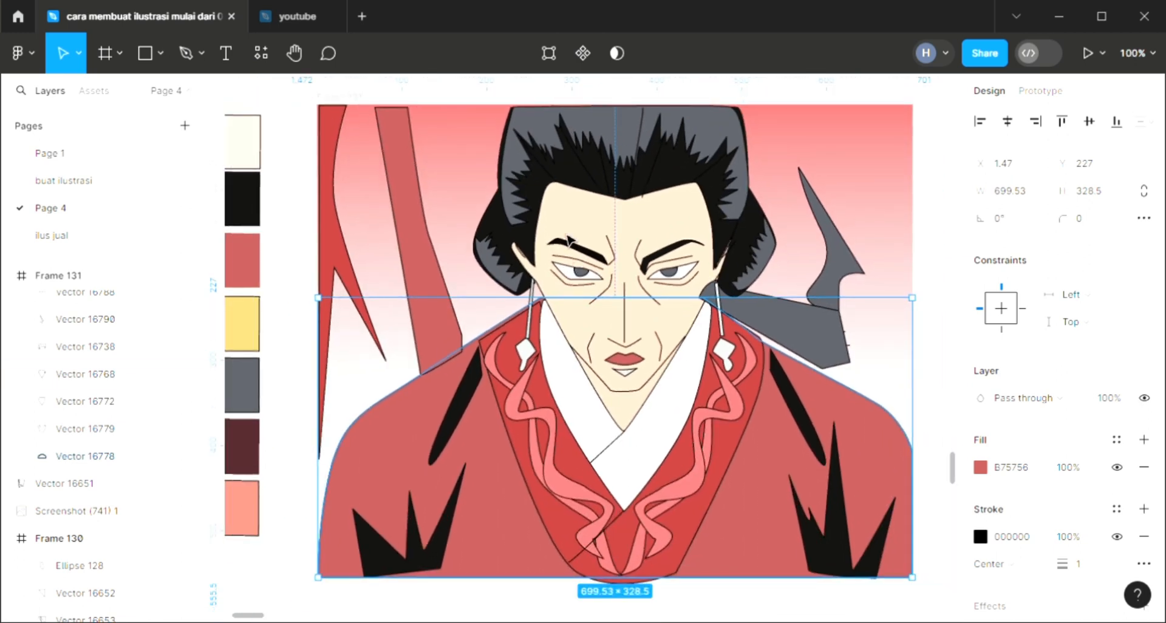
pyautogui.click(357, 101)
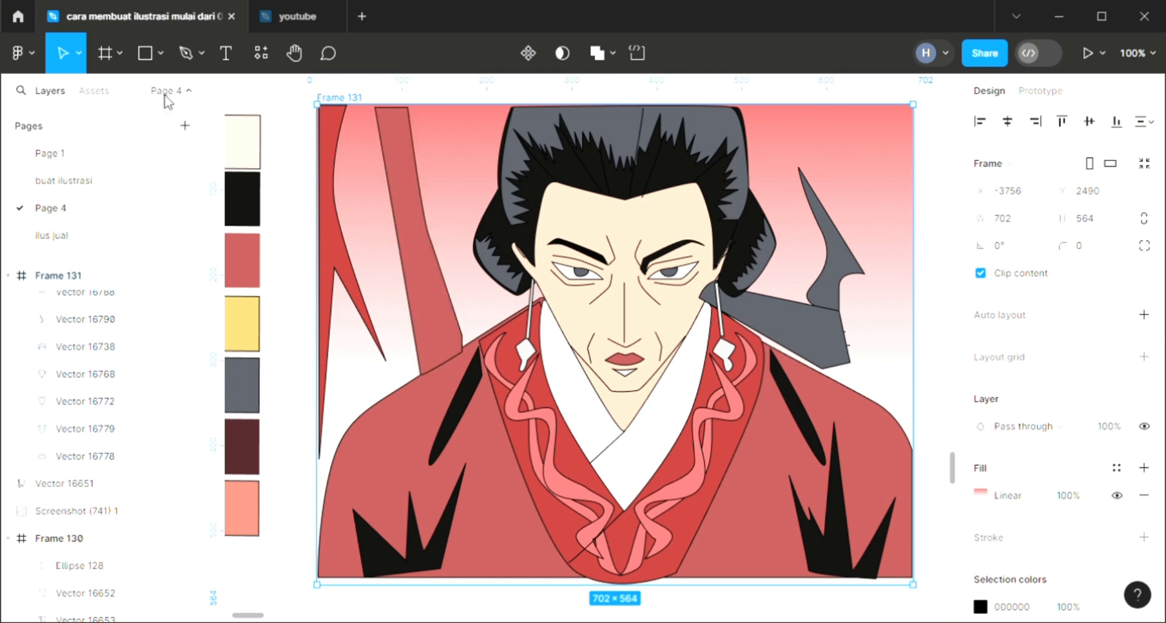
pyautogui.click(181, 56)
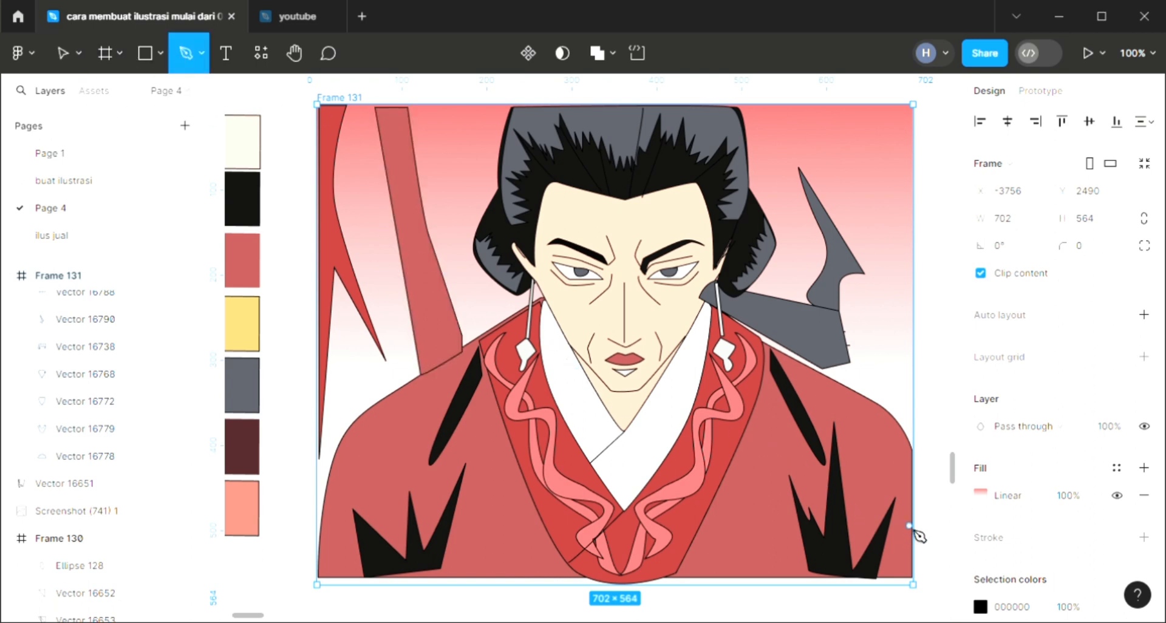
pyautogui.moveTo(887, 483); pyautogui.dragTo(814, 546)
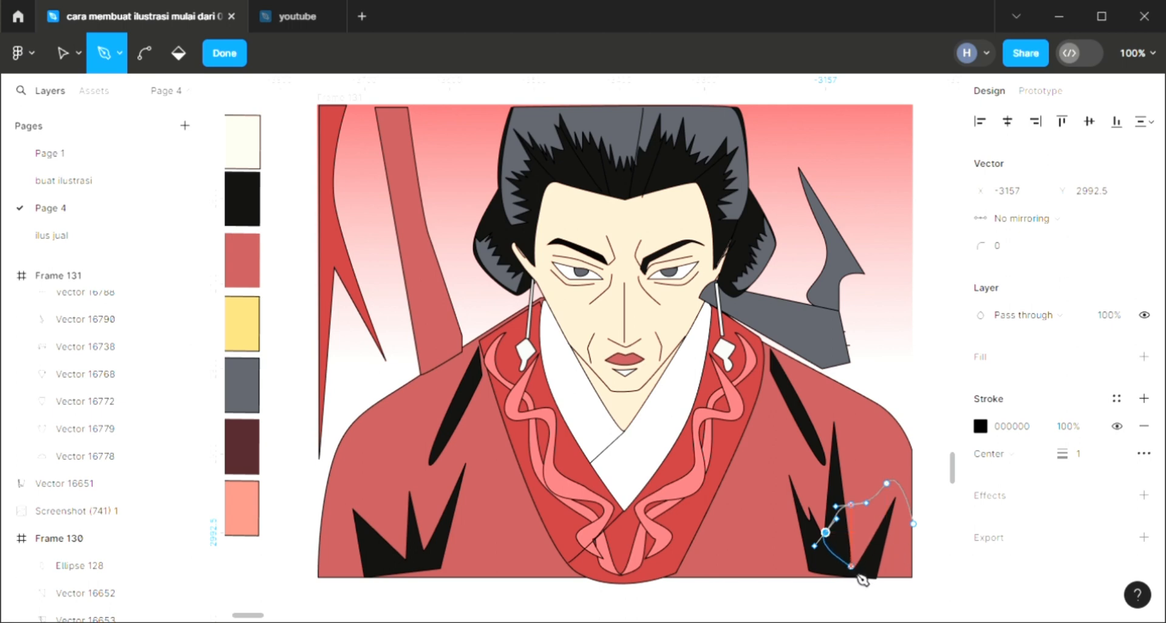
pyautogui.moveTo(851, 577); pyautogui.dragTo(862, 586)
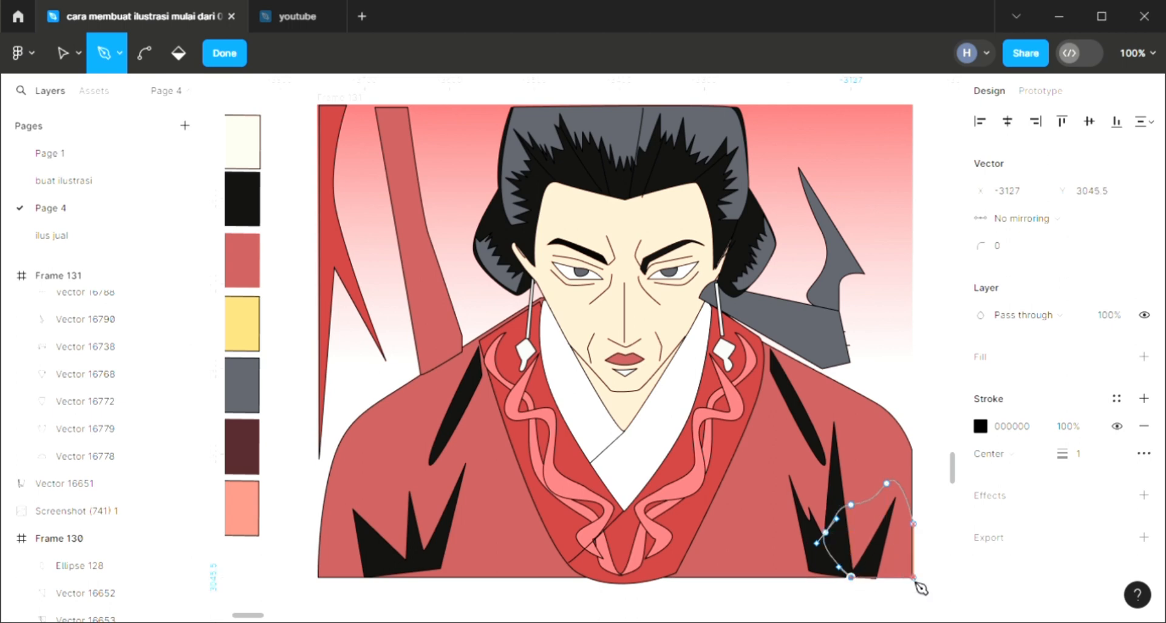
pyautogui.click(913, 577)
pyautogui.click(914, 523)
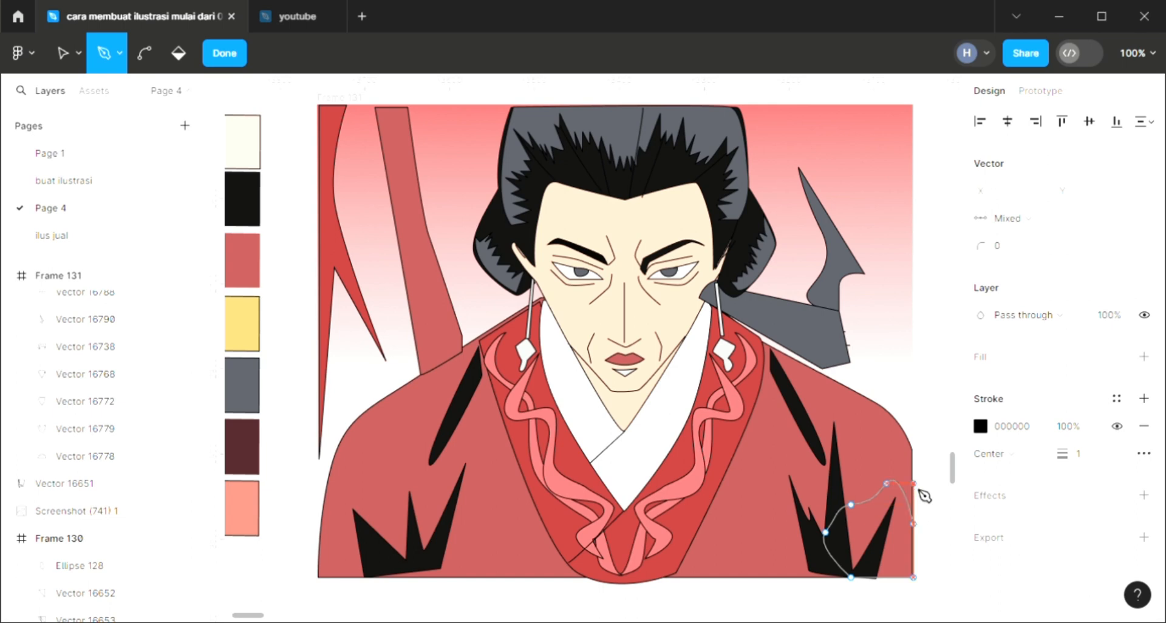
pyautogui.press('Escape')
# Add a drop shadow to the corner outline and move its upper right-edge point slightly up and inward
pyautogui.click(1144, 468)
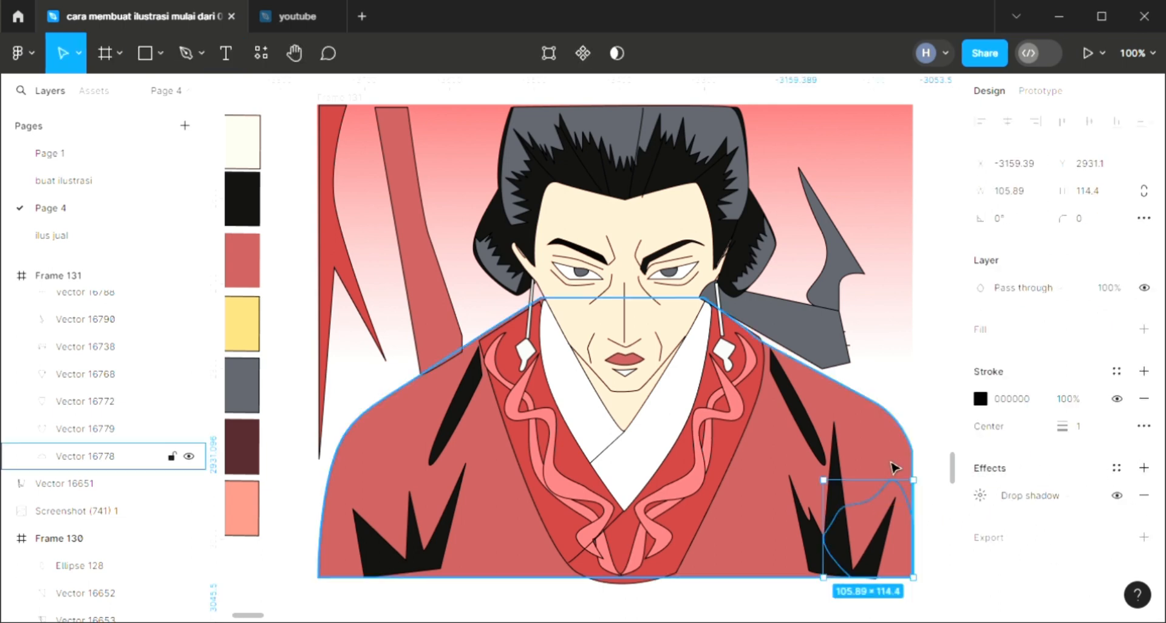
pyautogui.doubleClick(914, 516)
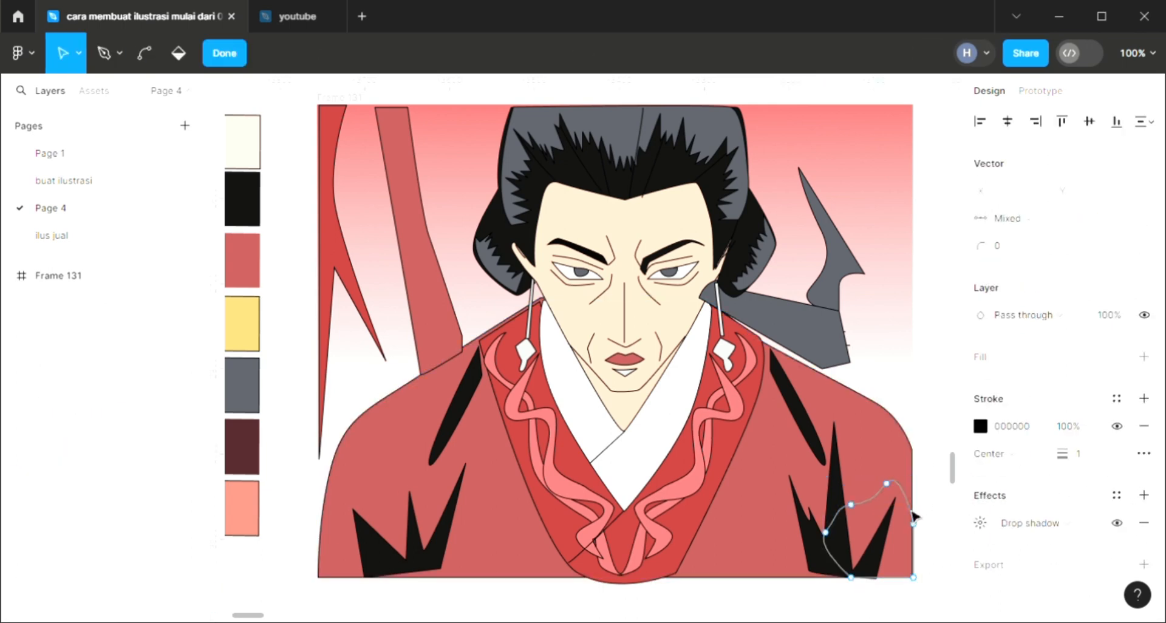
pyautogui.scroll(3, 929, 552)
pyautogui.scroll(-1, 930, 552)
pyautogui.scroll(1, 929, 553)
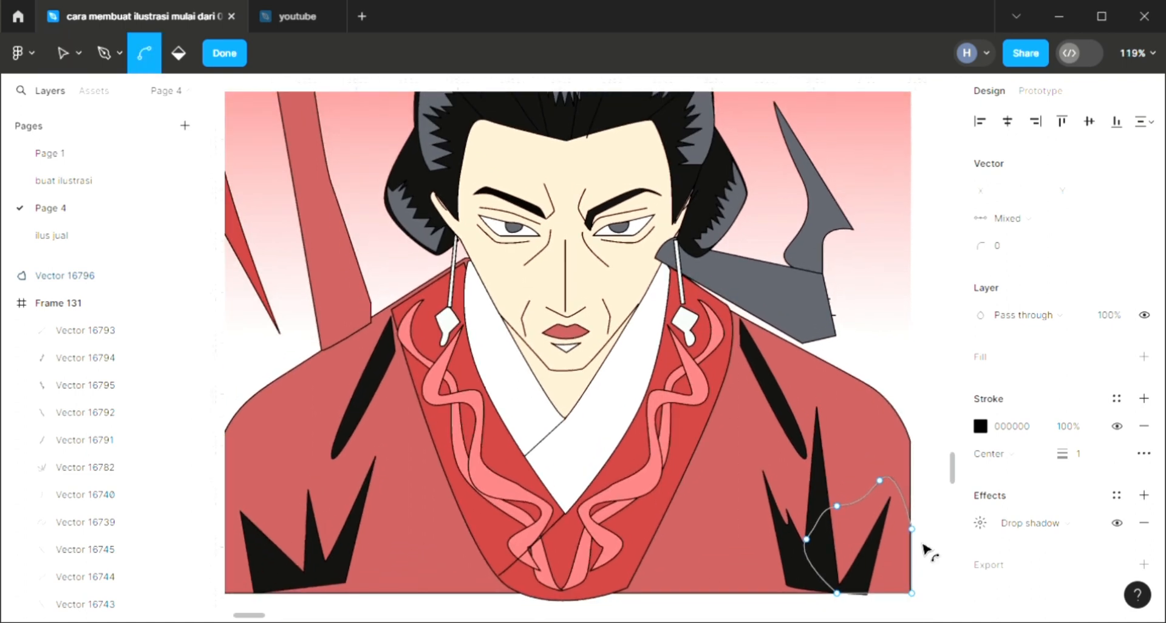
pyautogui.scroll(5, 928, 547)
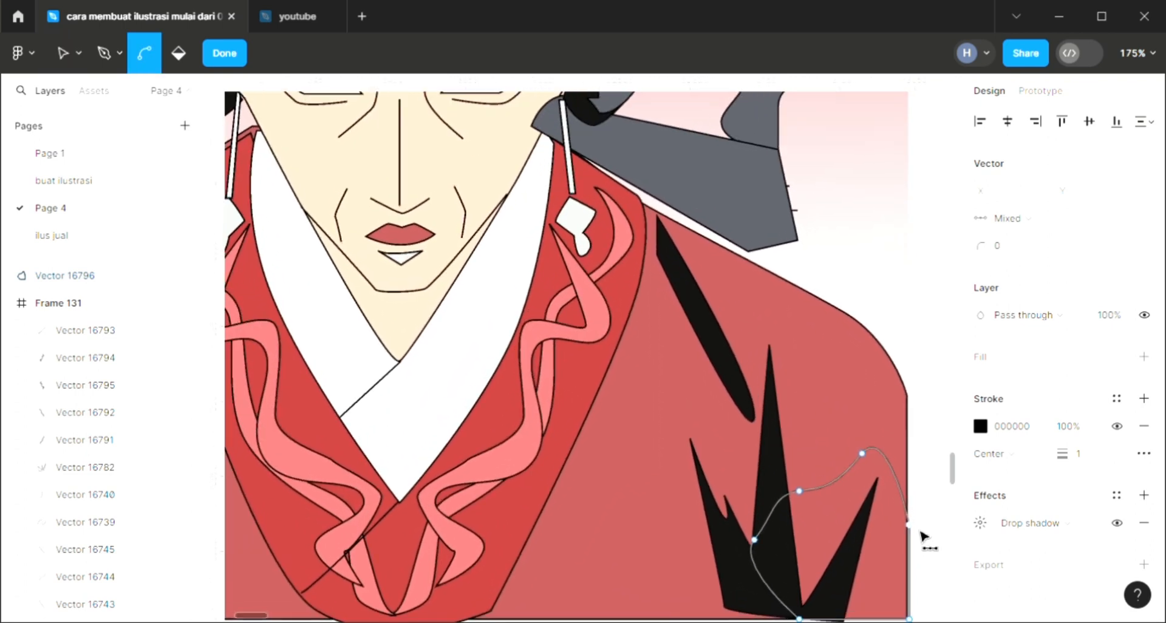
pyautogui.scroll(-1, 923, 538)
pyautogui.click(905, 537)
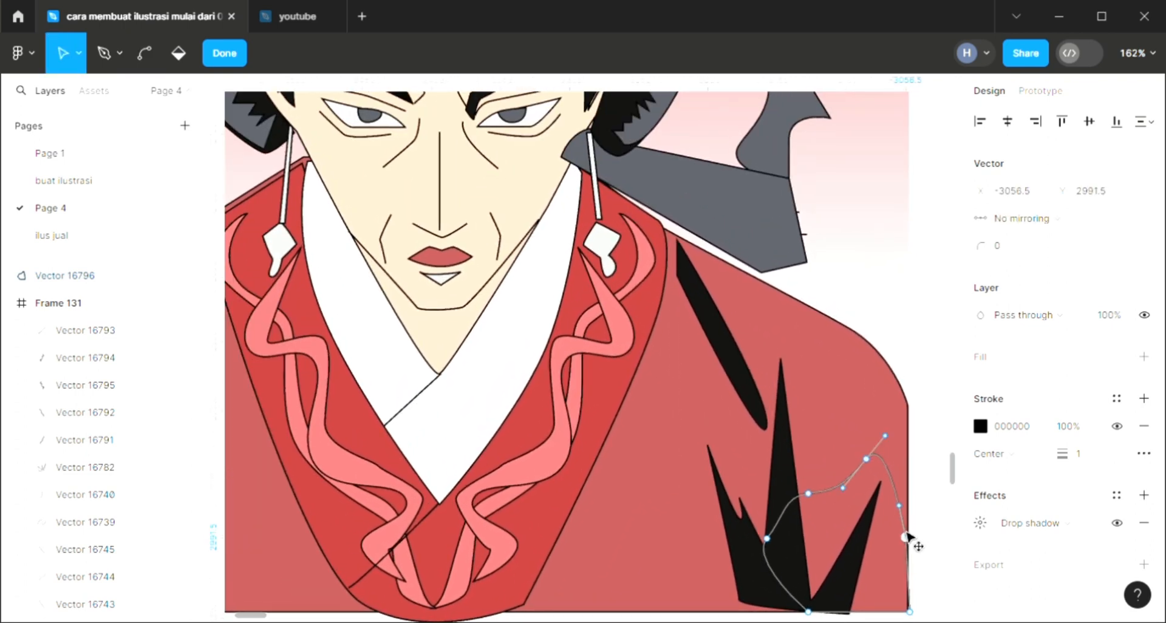
pyautogui.moveTo(906, 534); pyautogui.dragTo(906, 508)
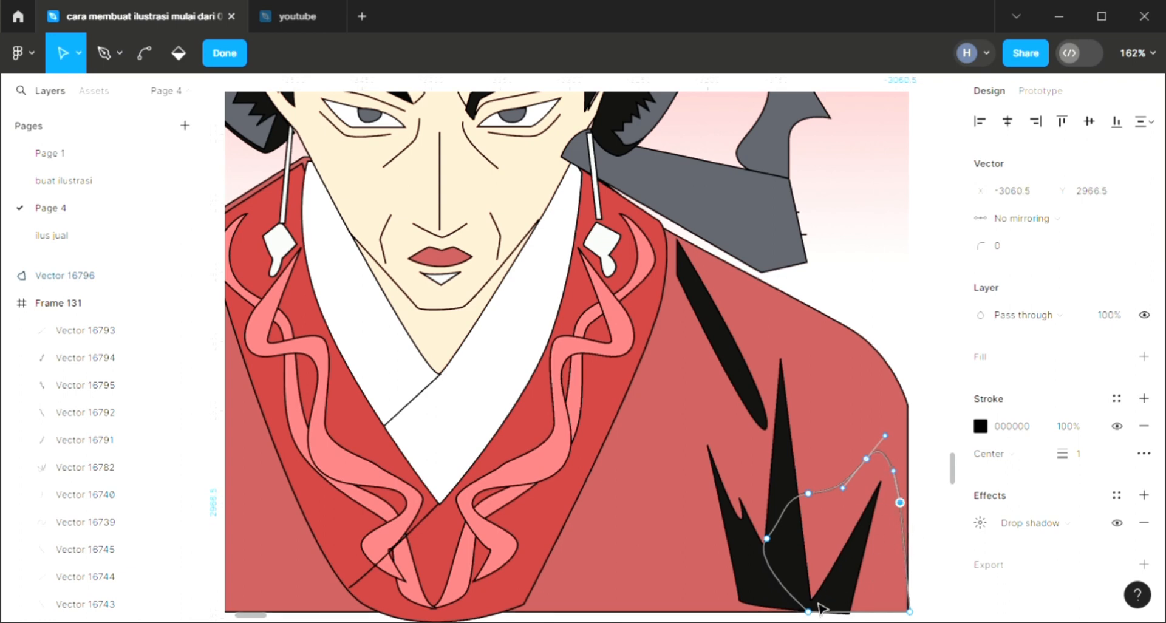
pyautogui.moveTo(808, 610); pyautogui.dragTo(814, 566)
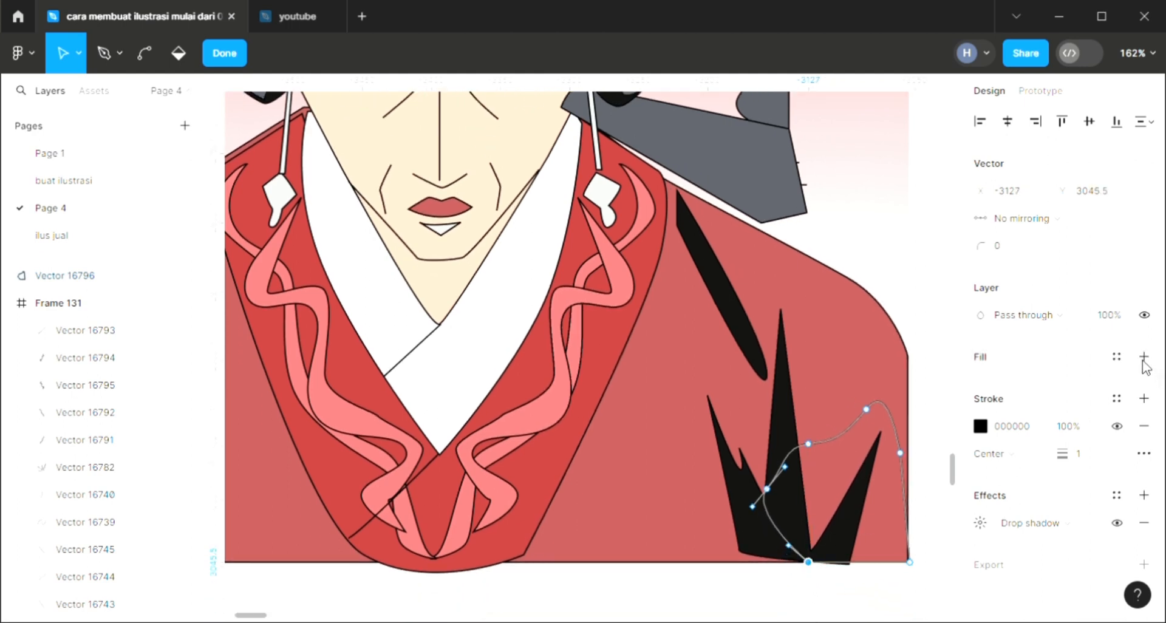
# Fill the corner shape with the dark red BC3F3E sampled from the collar
pyautogui.click(1144, 357)
pyautogui.scroll(-5, 680, 422)
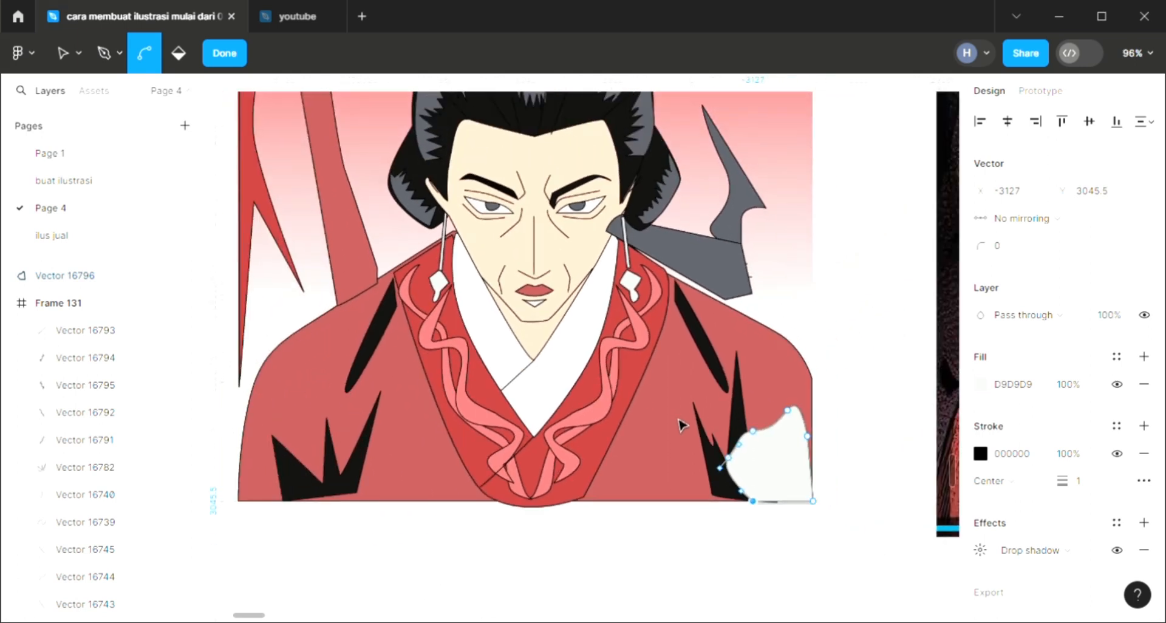
pyautogui.hscroll(-2, 680, 422)
pyautogui.hscroll(-2, 776, 365)
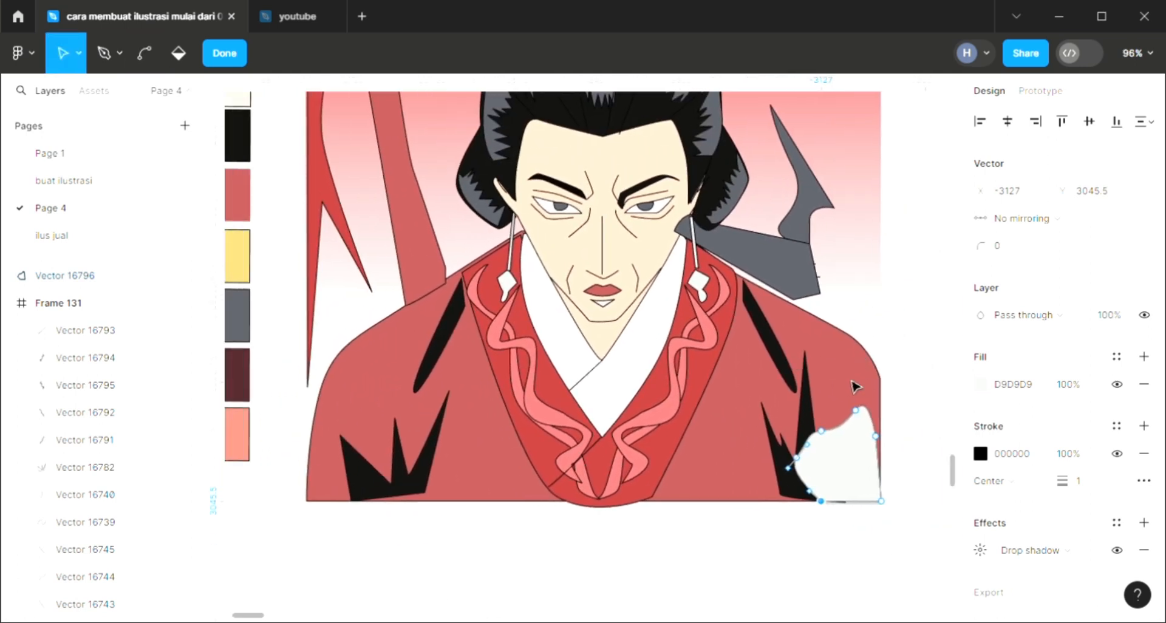
pyautogui.press('i')
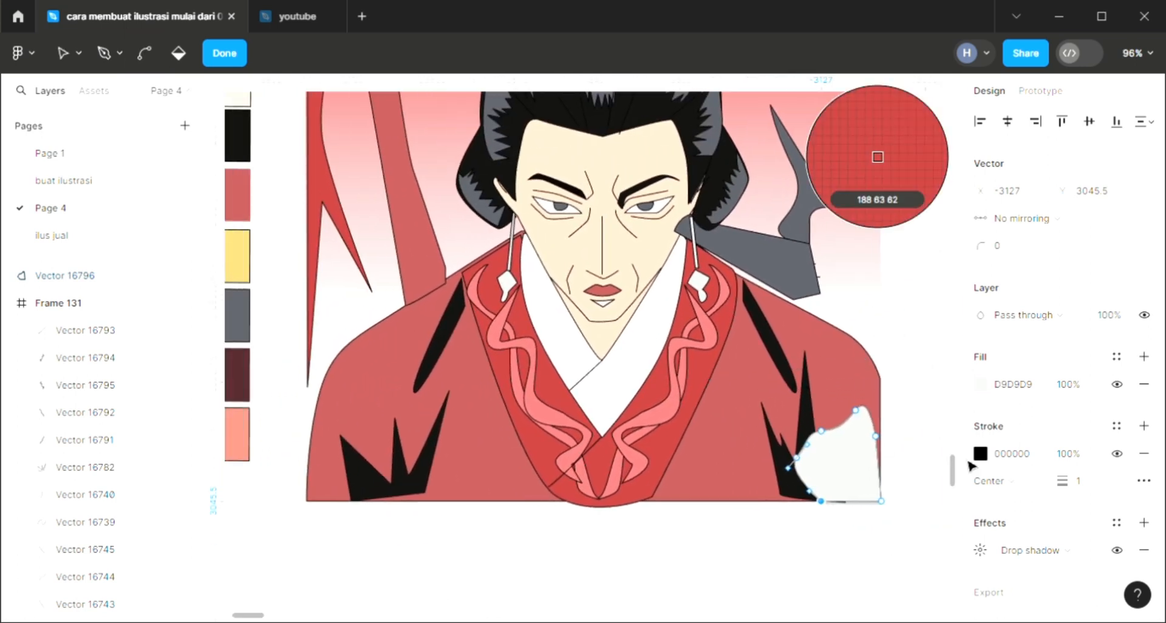
pyautogui.click(712, 379)
pyautogui.click(1072, 455)
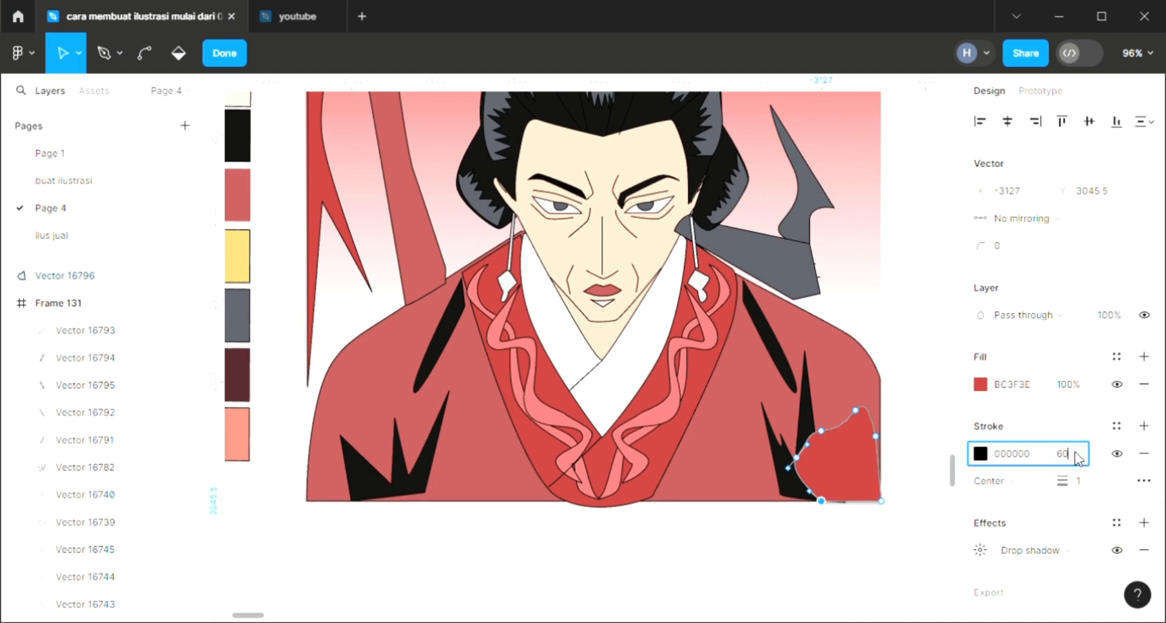
pyautogui.press('Return')
pyautogui.click(1074, 457)
# Set the corner shape's fill opacity to 70% and finish editing the shape
pyautogui.click(1073, 389)
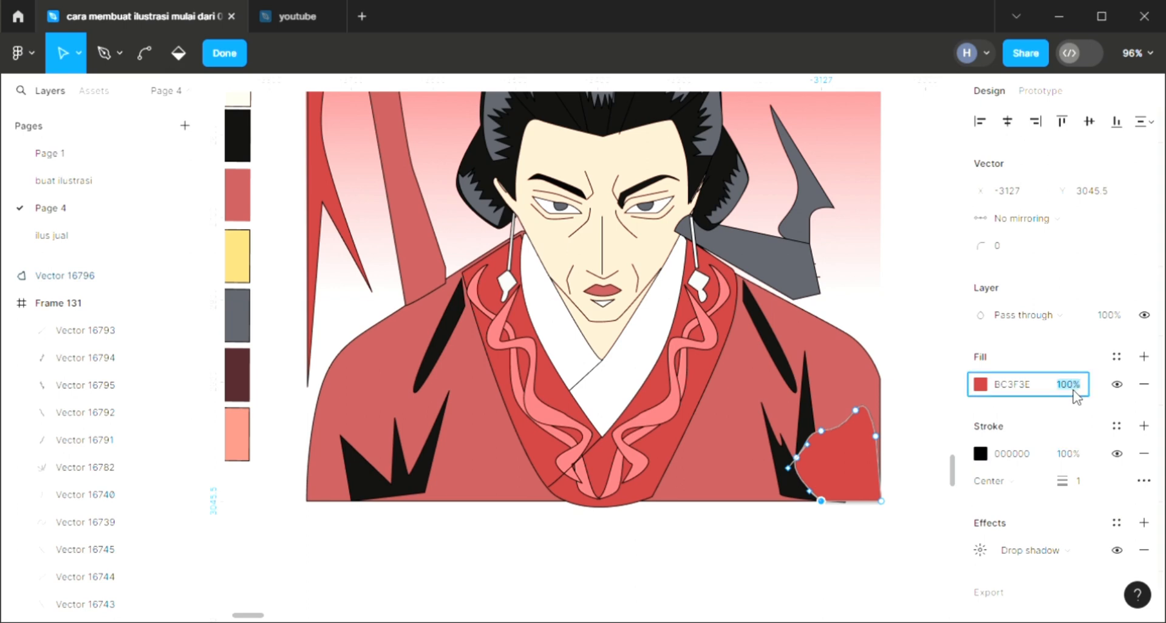
pyautogui.write('70')
pyautogui.press('Return')
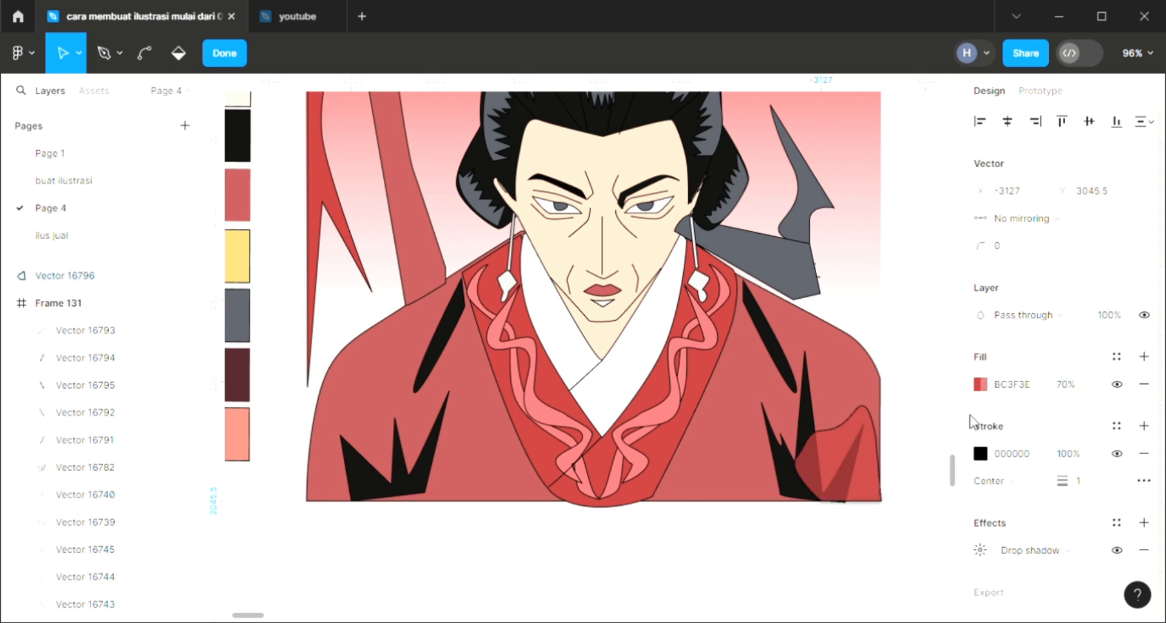
pyautogui.click(844, 477)
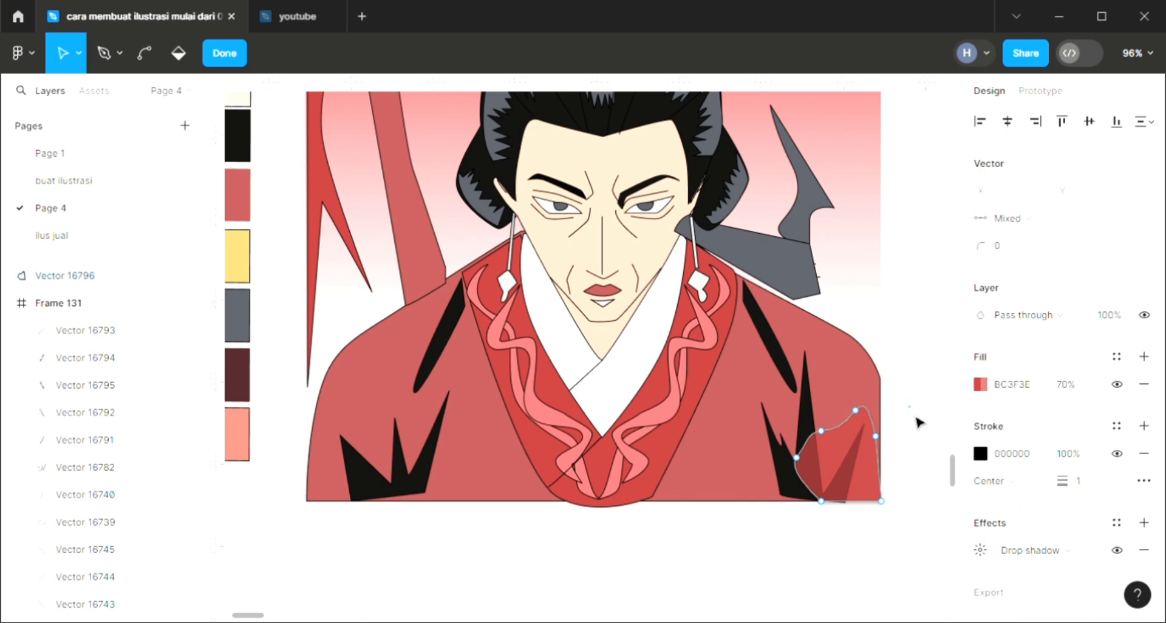
pyautogui.press('Escape')
pyautogui.press('Escape')
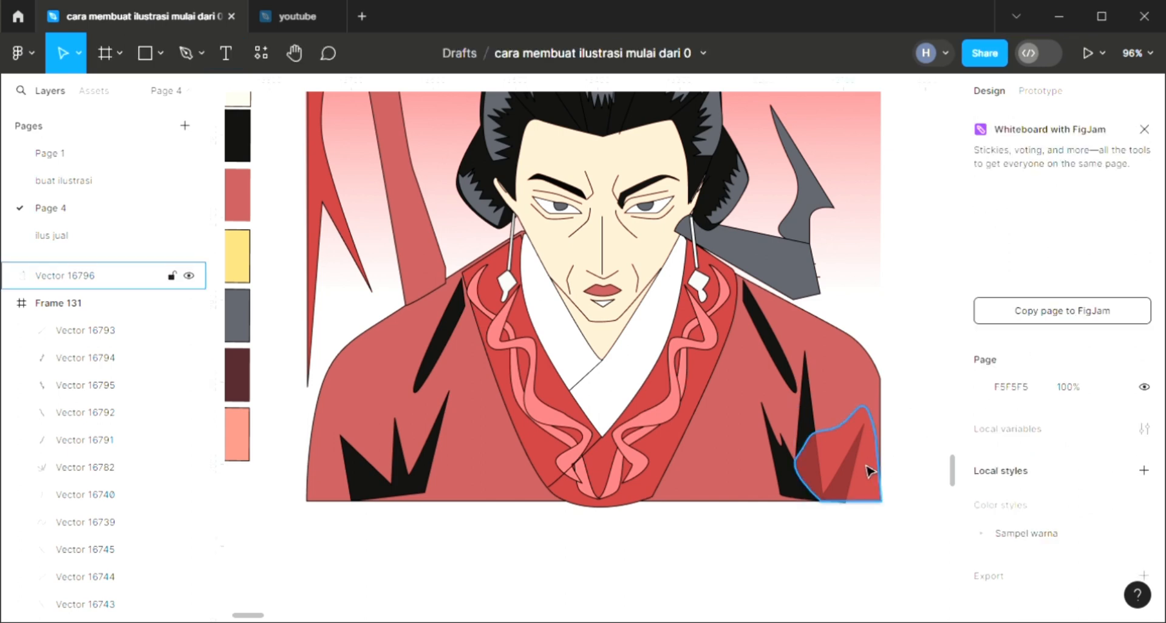
# Duplicate the translucent corner shape, flip the copy horizontally and align it with the robe's lower-left corner
pyautogui.click(868, 471)
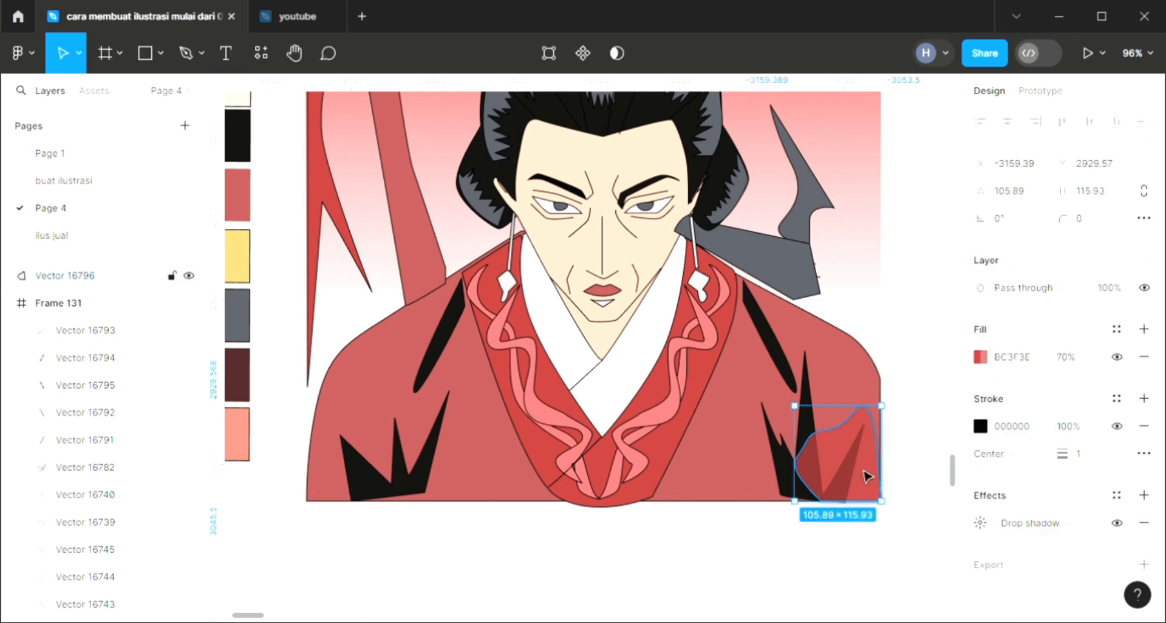
pyautogui.moveTo(863, 477); pyautogui.dragTo(355, 482)
pyautogui.rightClick(355, 483)
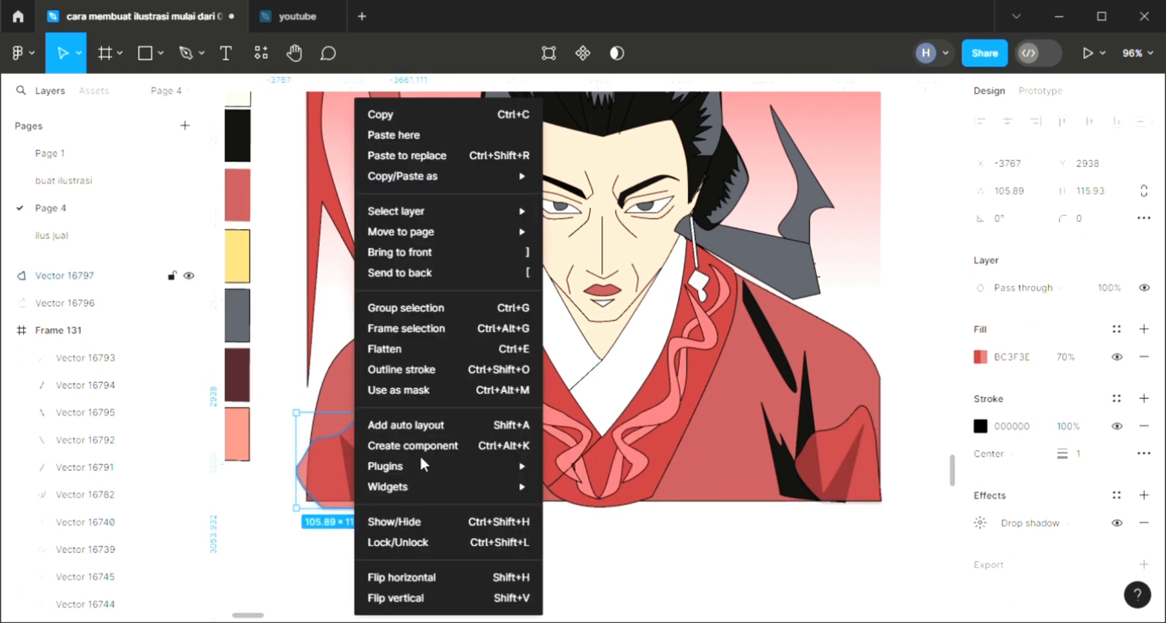
pyautogui.click(437, 577)
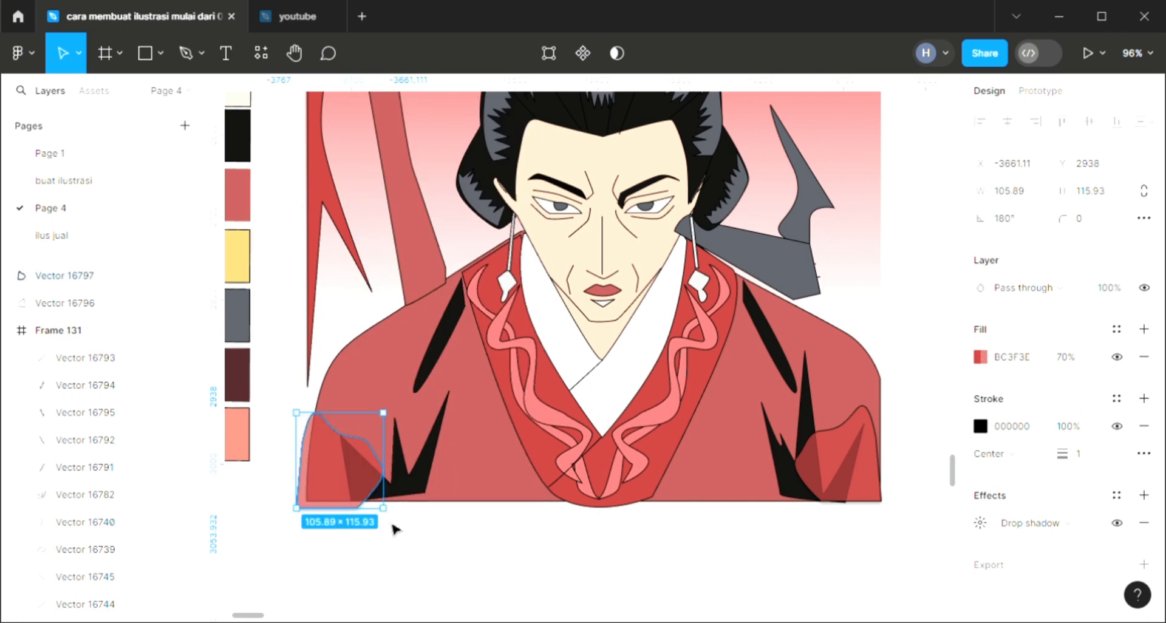
pyautogui.moveTo(360, 469)
pyautogui.mouseDown()
pyautogui.moveTo(370, 451)
pyautogui.moveTo(363, 466)
pyautogui.mouseUp()
pyautogui.scroll(3, 565, 552)
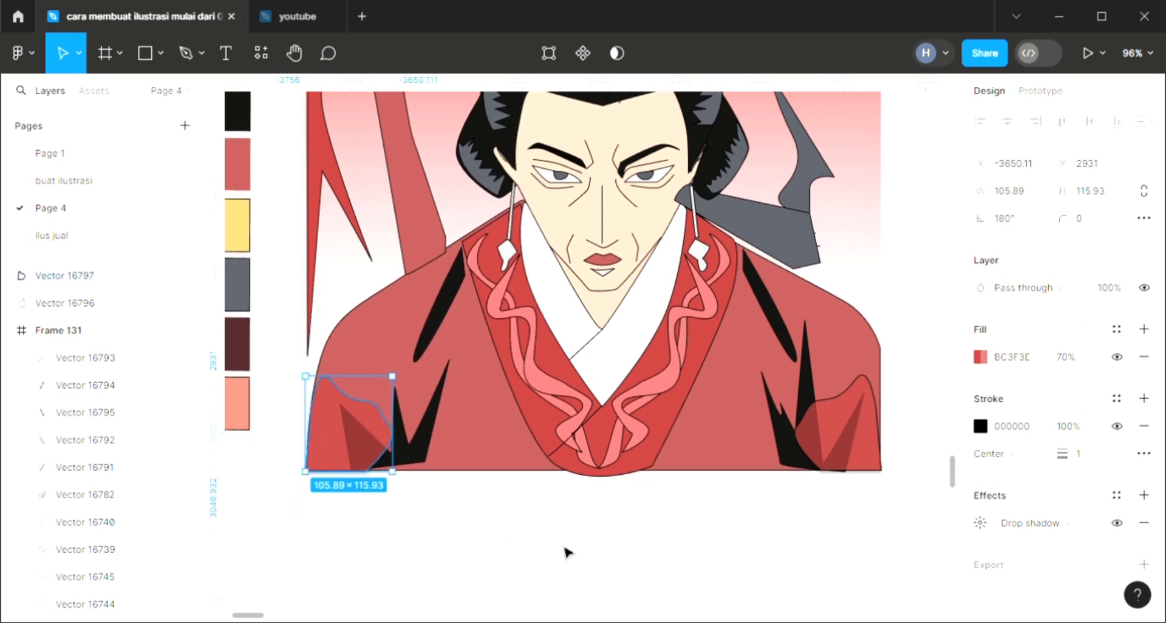
pyautogui.press('Escape')
pyautogui.scroll(3, 585, 313)
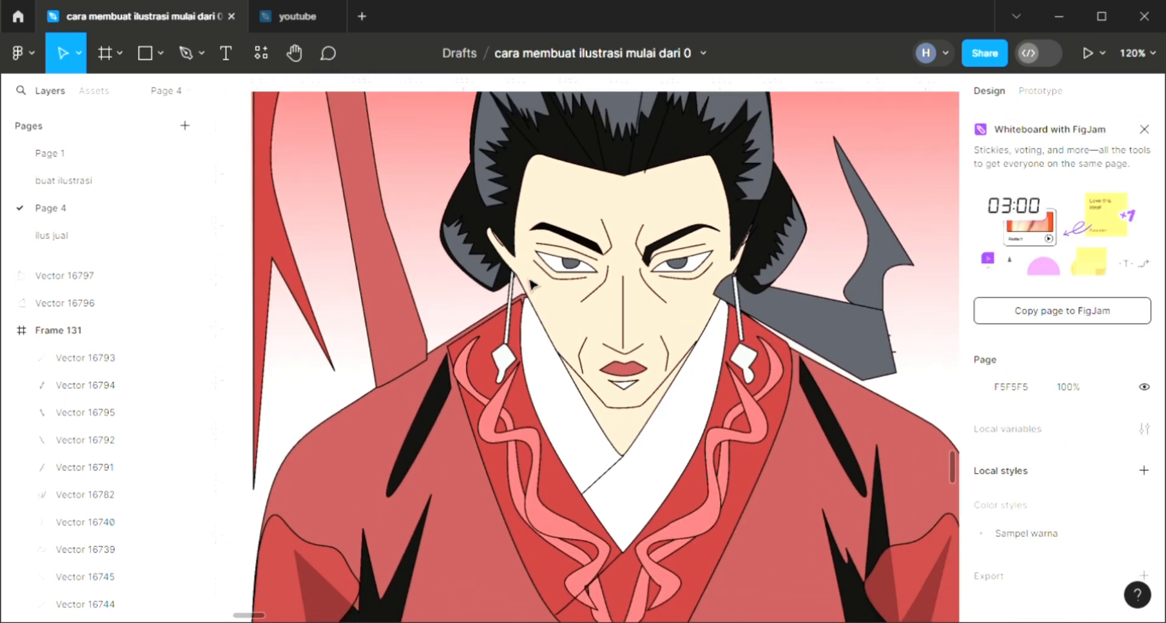
pyautogui.scroll(1, 533, 285)
pyautogui.scroll(1, 533, 286)
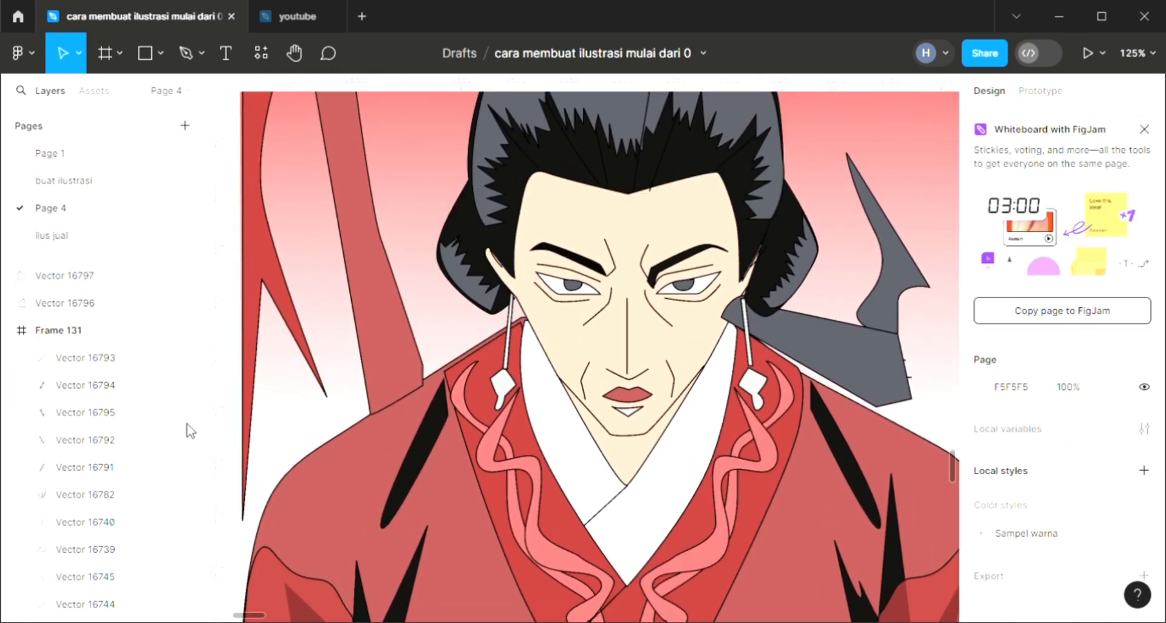